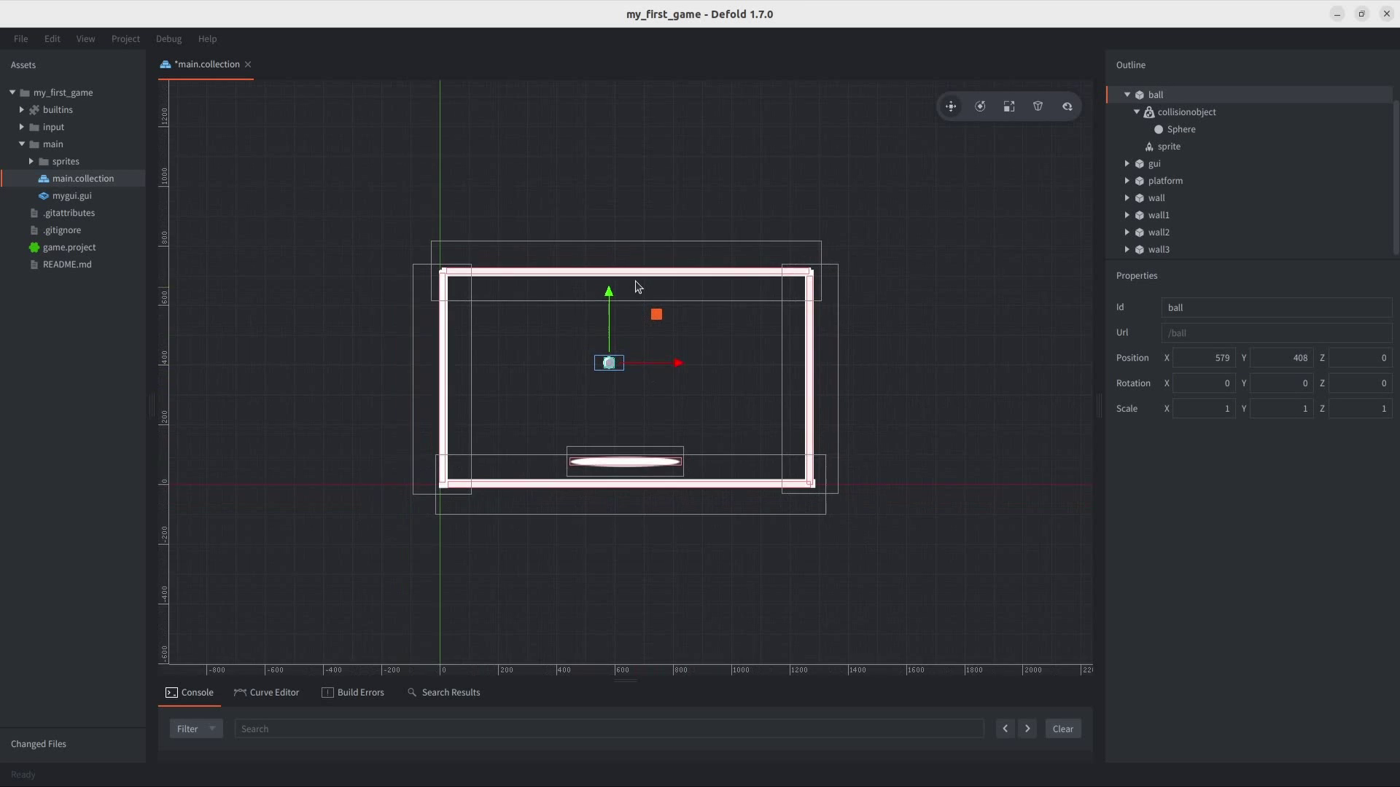
Frame the scene view on the ball with F.
key("f")
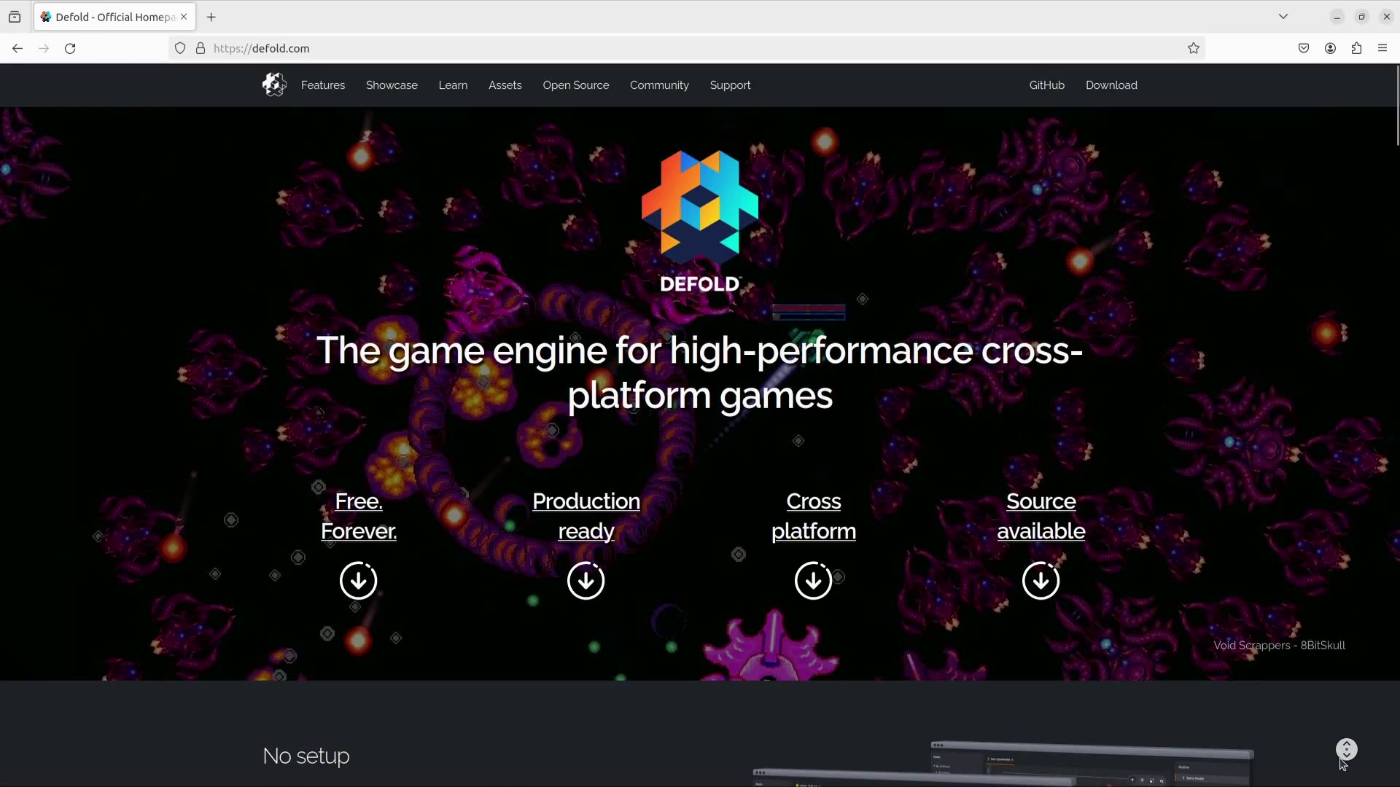
Scroll down the defold.com homepage toward the No setup section.
scroll(1342, 764, "down", 3)
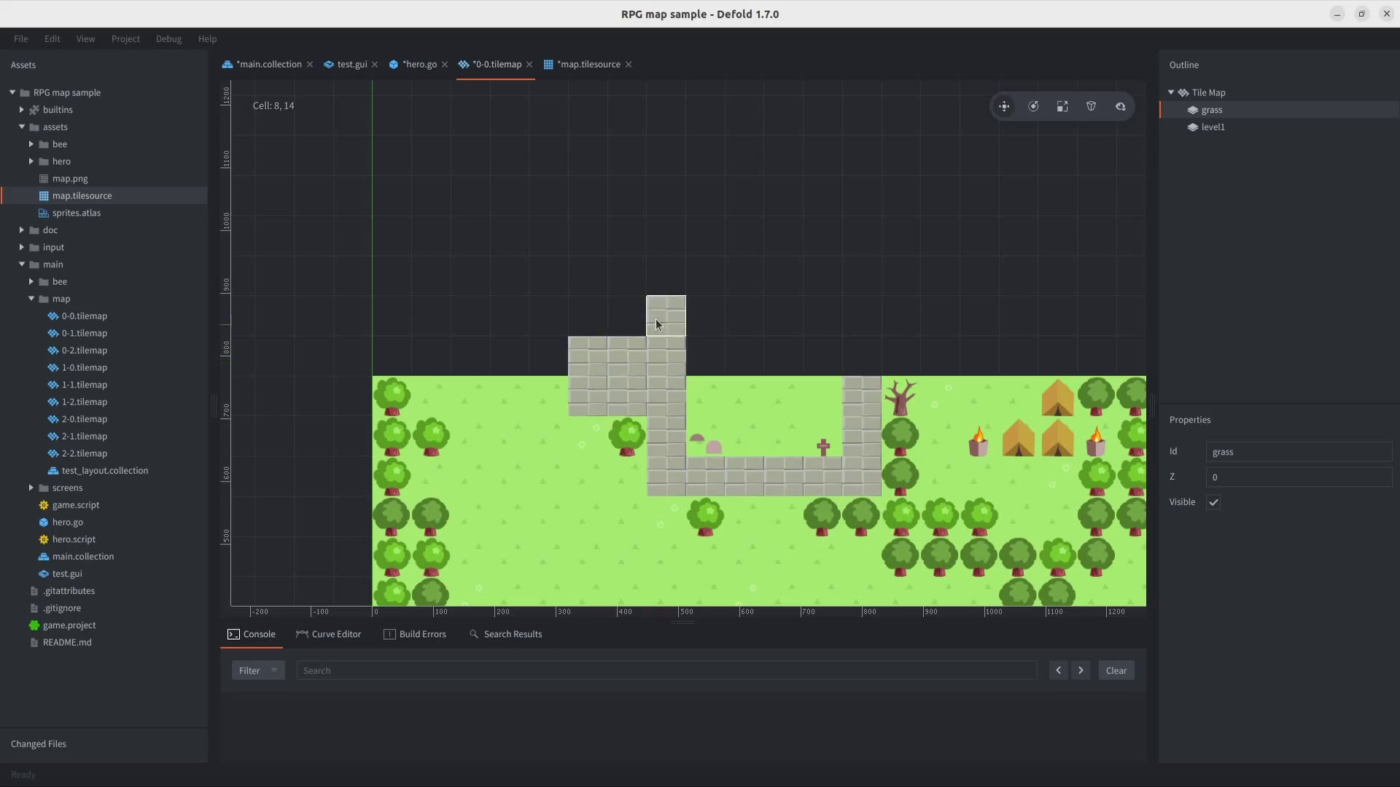
Paint stone tiles along the top row and wall gap, then grass across the map's left side.
mouse_move(590, 280)
left_mouse_down()
mouse_move(903, 279)
mouse_move(924, 326)
mouse_move(880, 369)
left_mouse_up()
left_click_drag(837, 315, 749, 354)
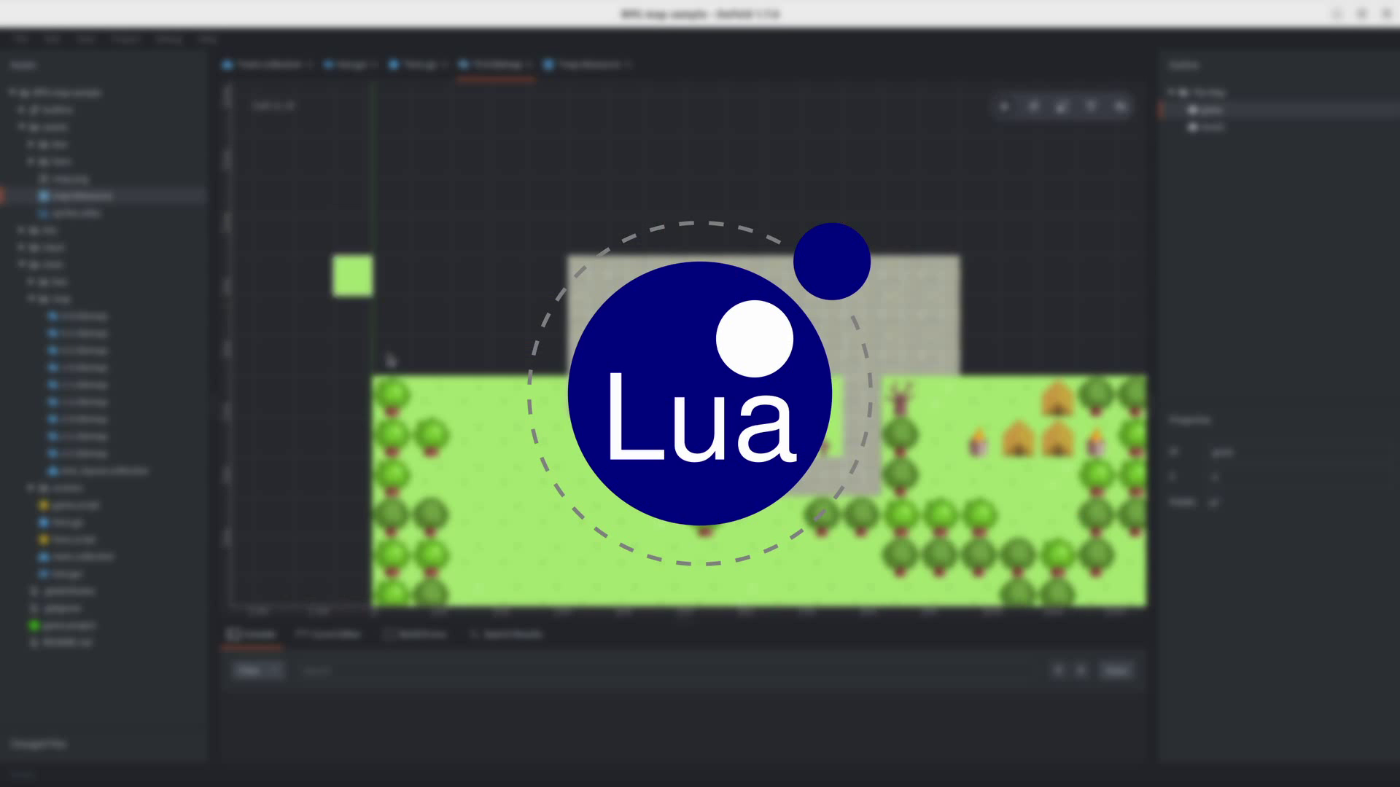
mouse_move(388, 360)
left_mouse_down()
mouse_move(521, 359)
mouse_move(540, 333)
mouse_move(402, 322)
mouse_move(462, 272)
left_mouse_up()
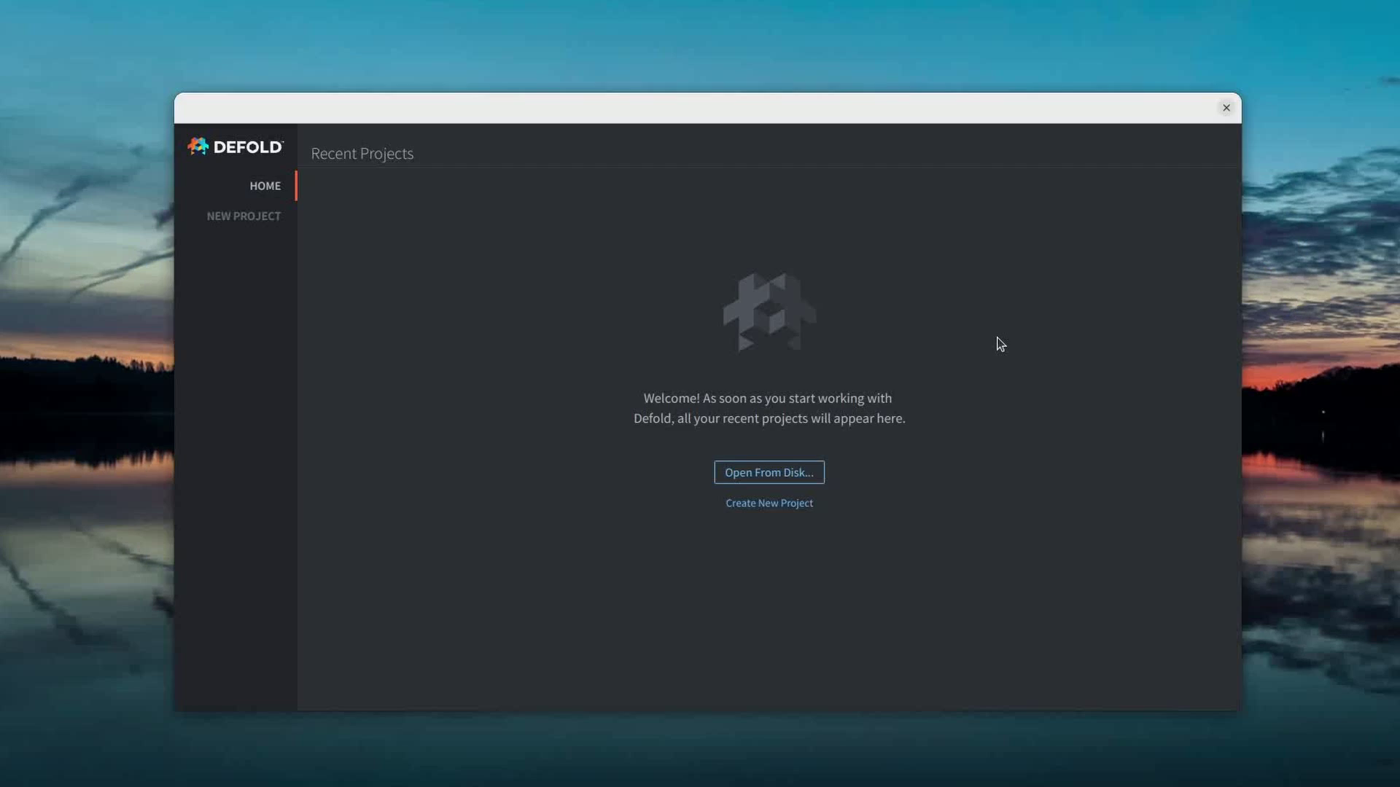
Create a new project from the Empty project template titled my_first_game.
left_click(770, 505)
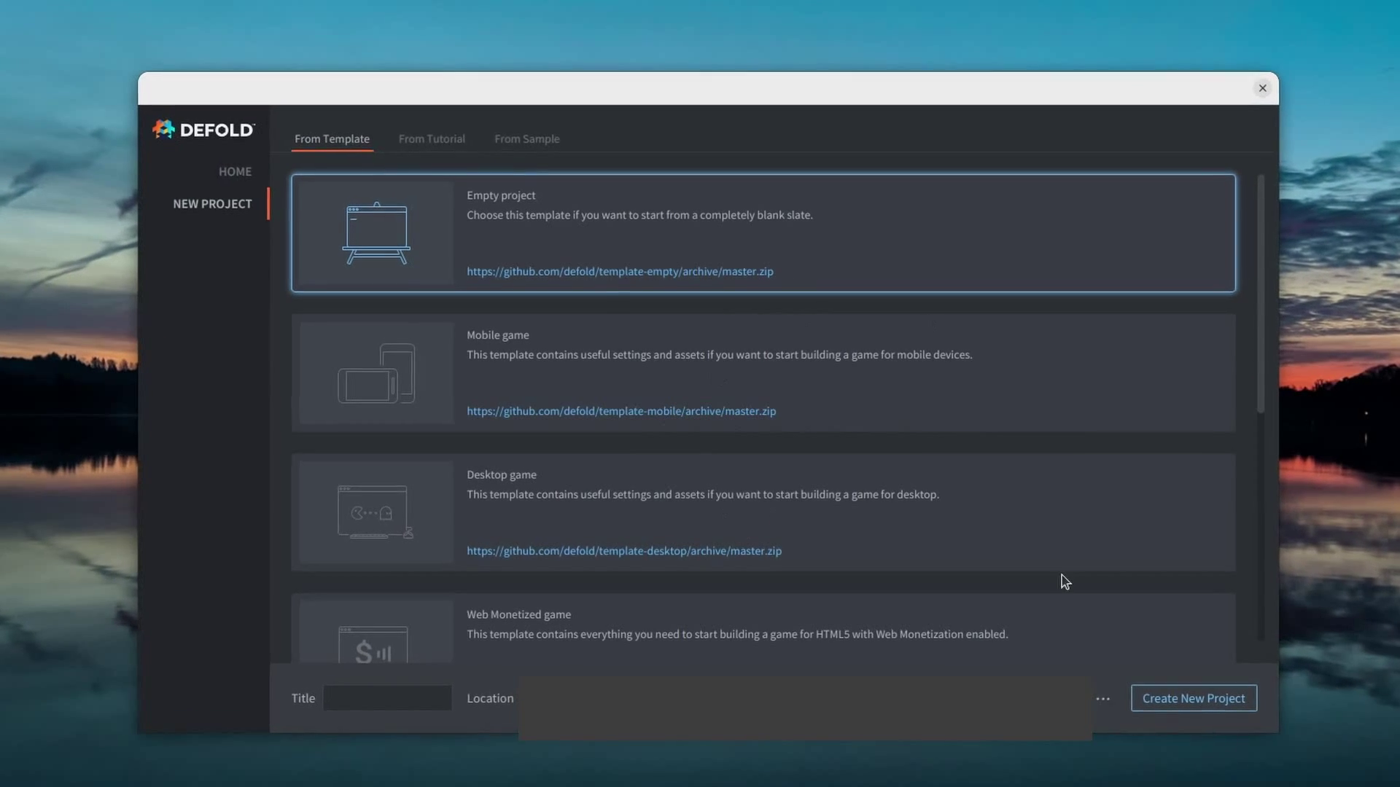
left_click(401, 702)
type("my")
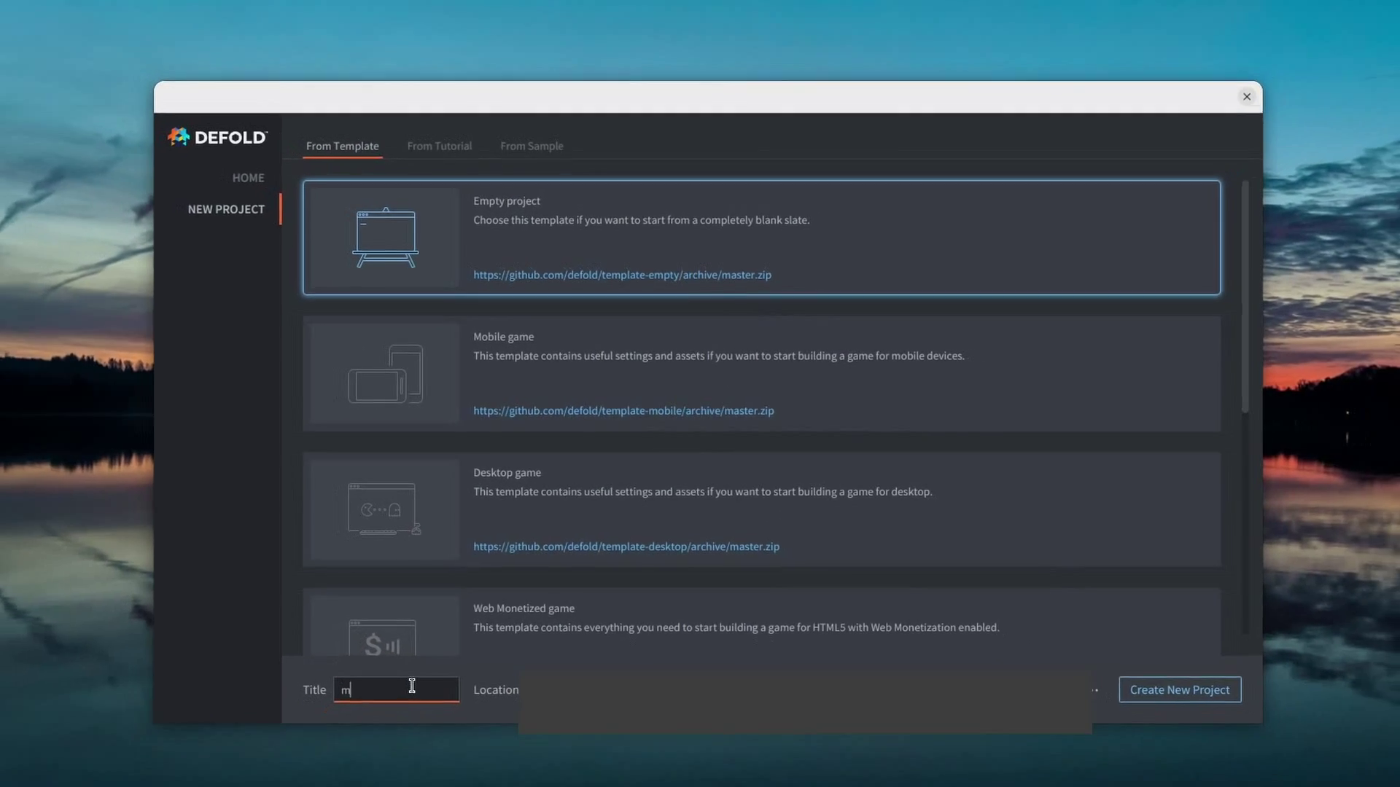
type("_first_game")
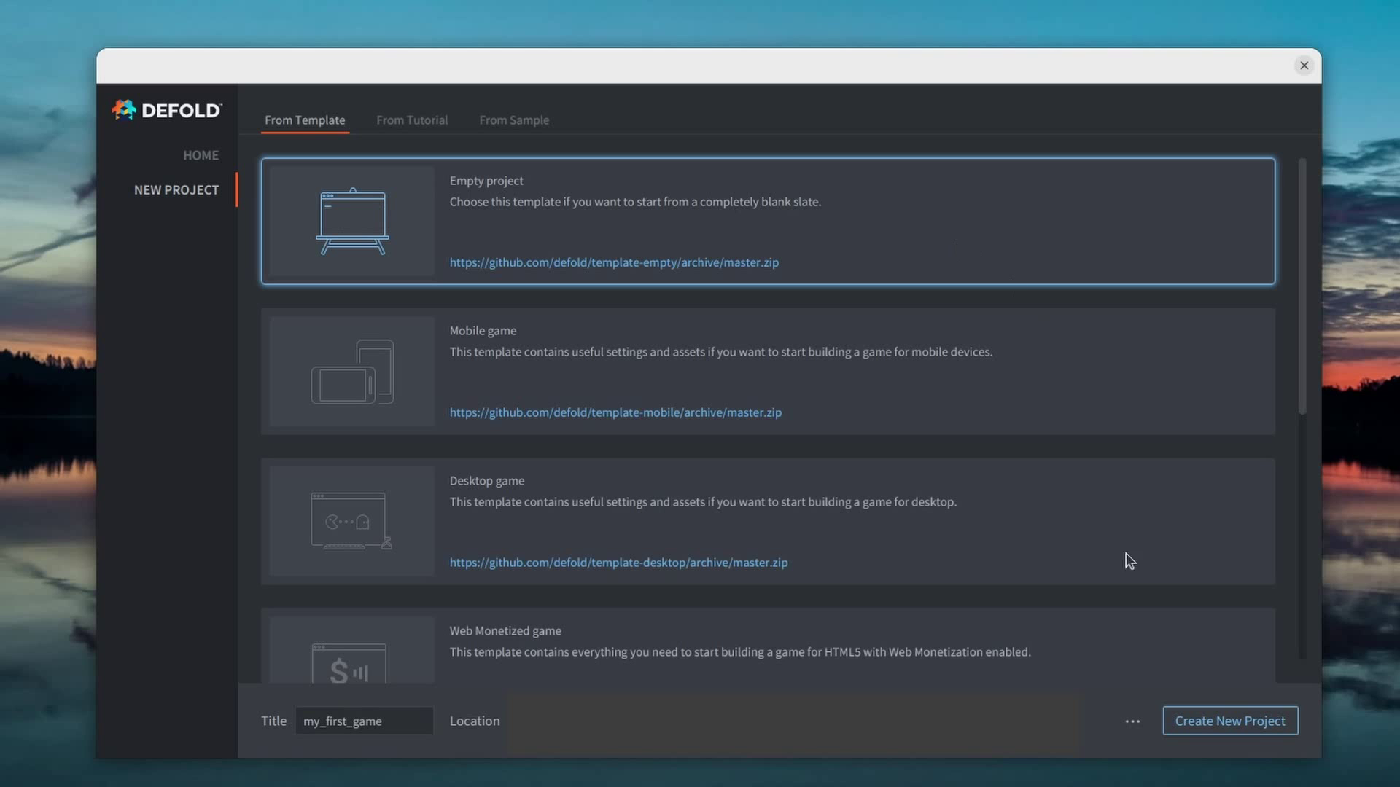
left_click(1274, 725)
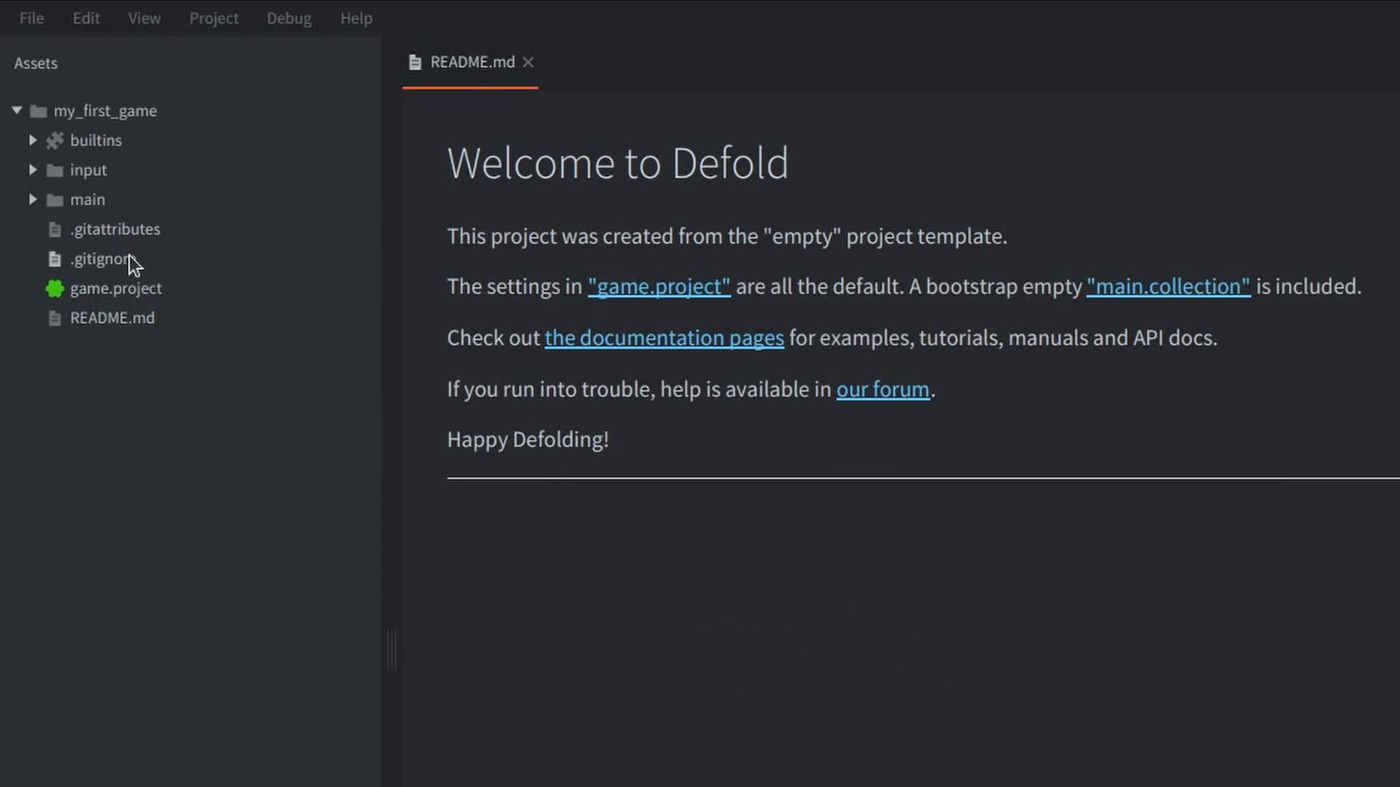
Expand the main, input and builtins folders in the Assets pane.
left_click(33, 200)
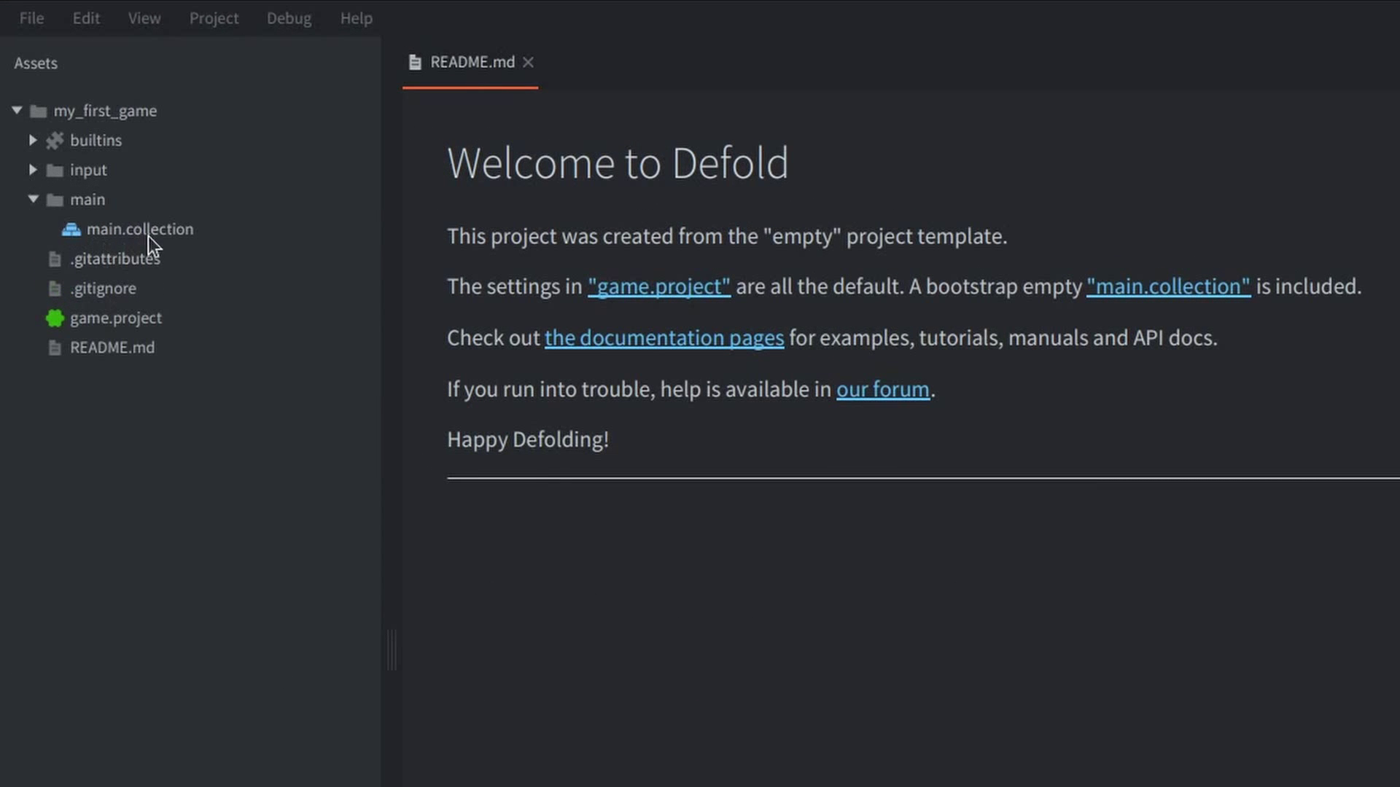
left_click(34, 170)
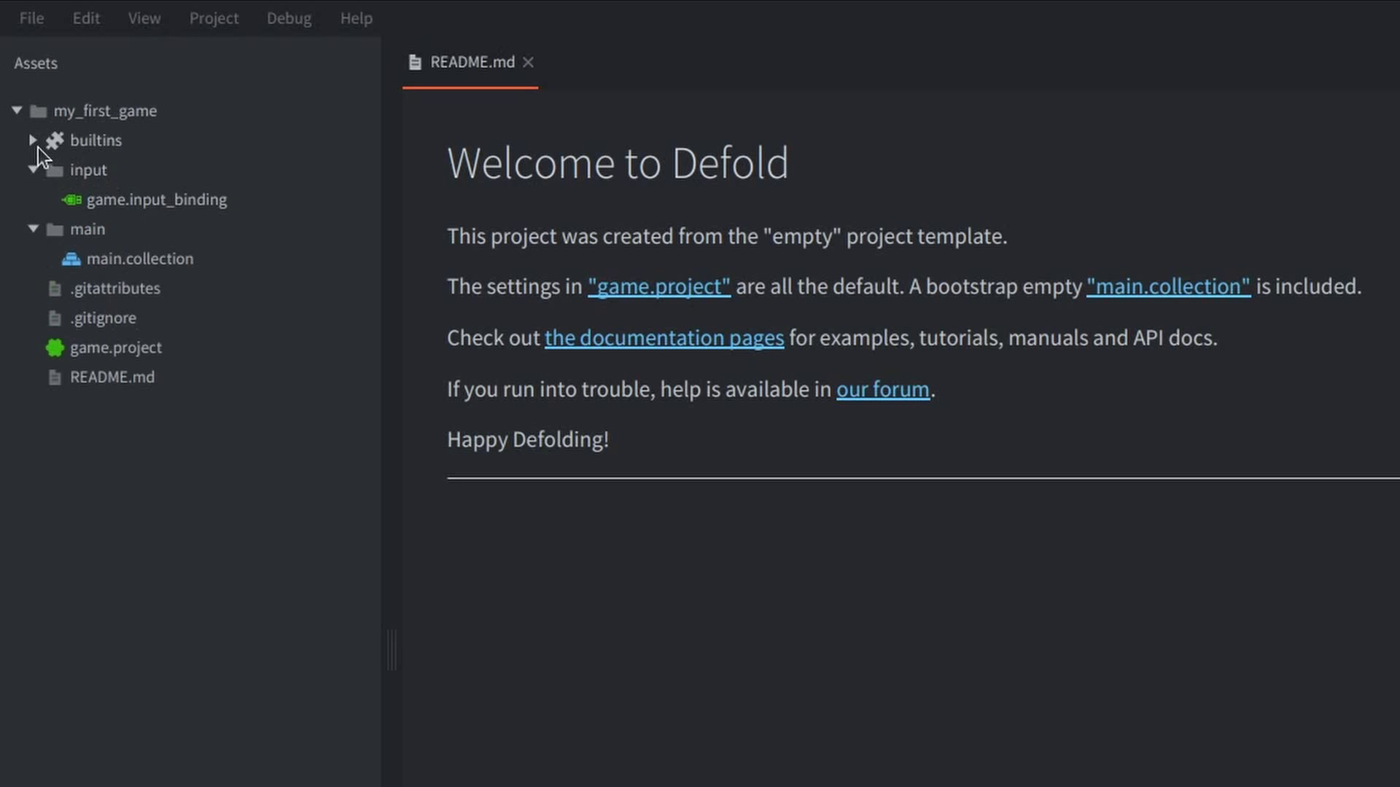
left_click(33, 140)
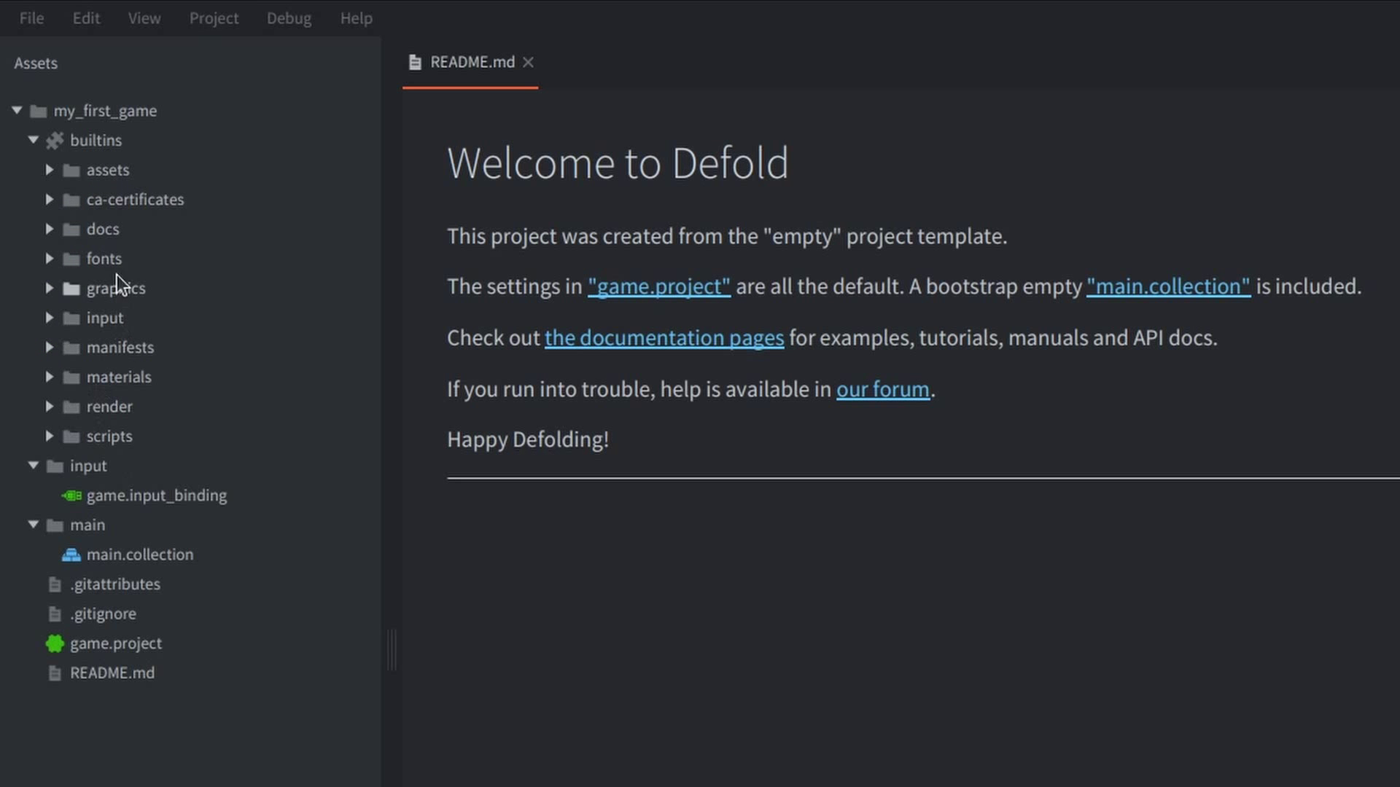
Open game.input_binding and the empty main.collection, briefly opening and closing game.project.
left_click(33, 140)
double_click(156, 199)
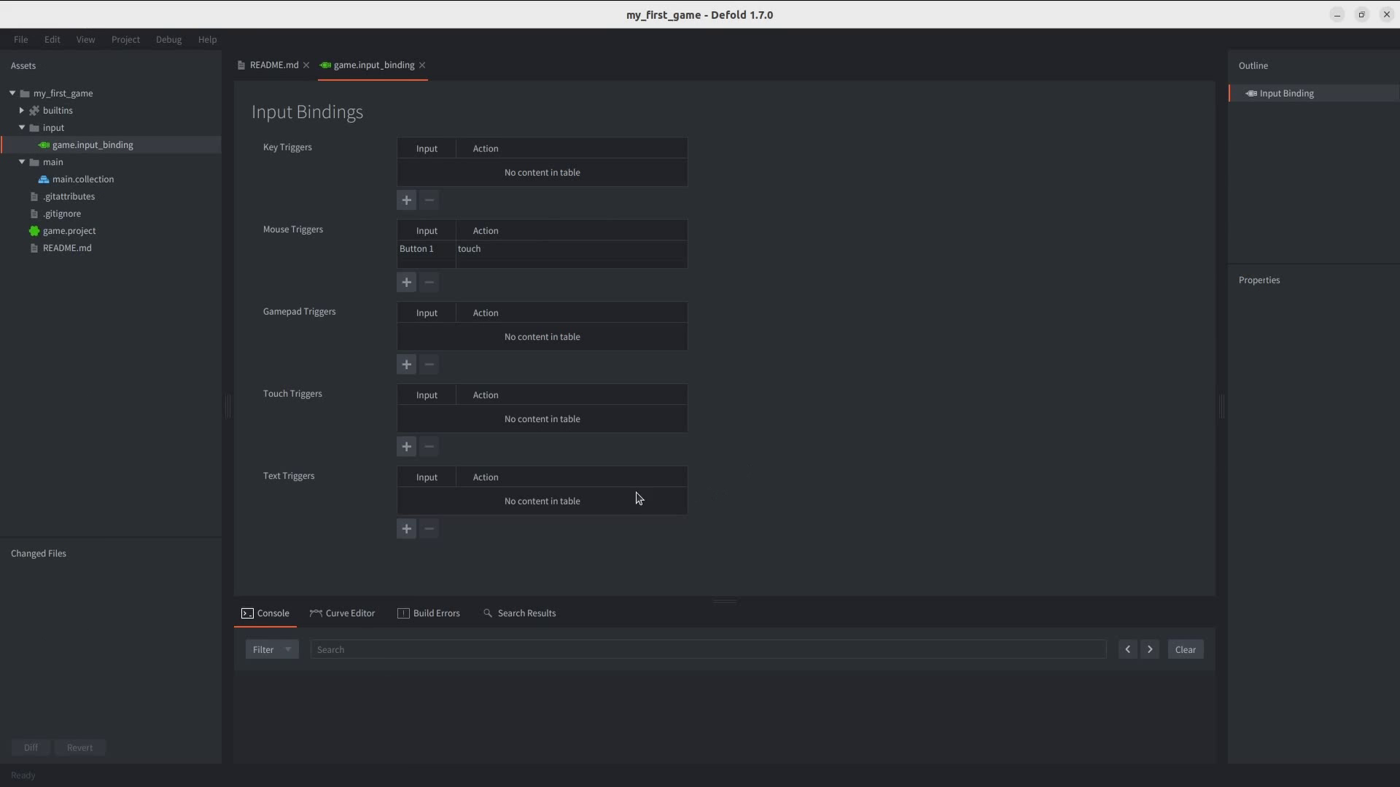
double_click(62, 179)
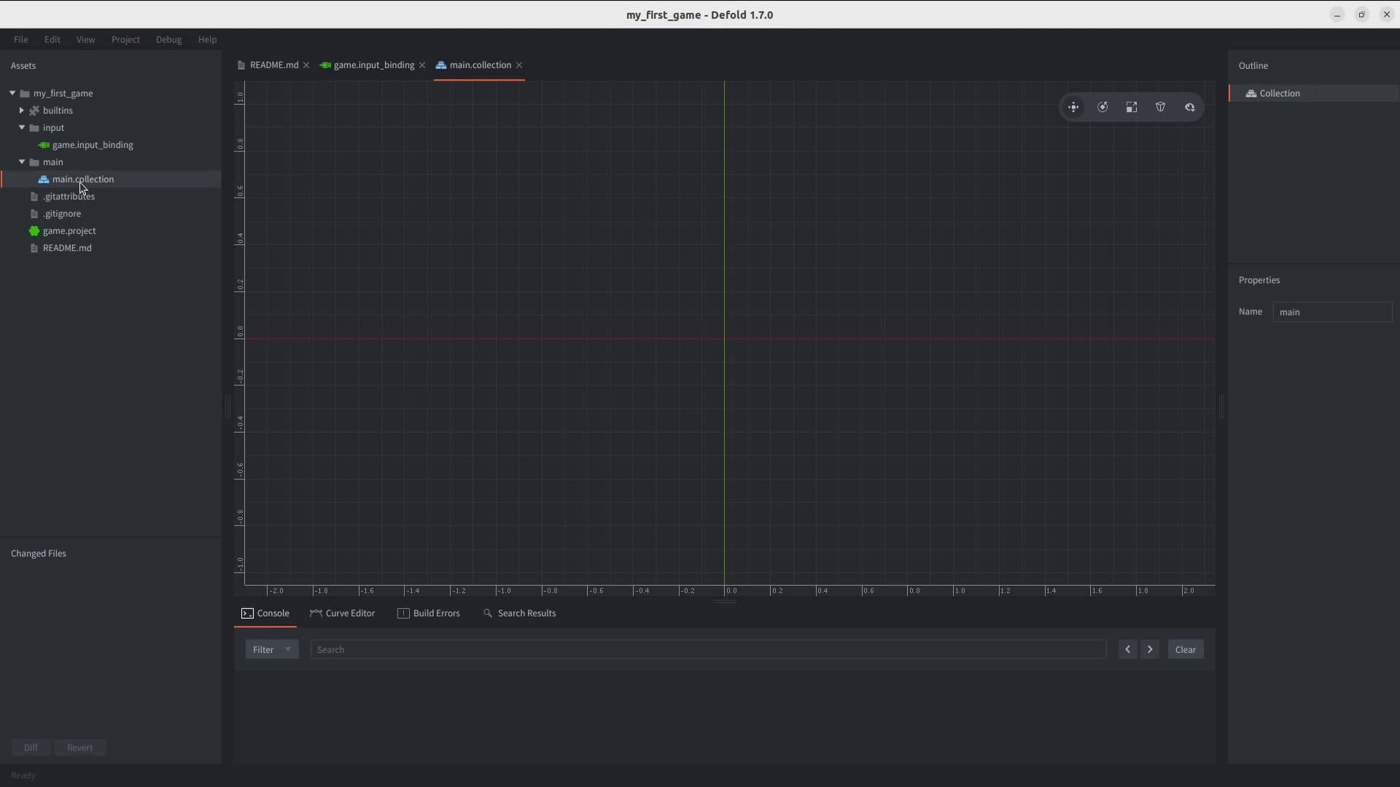
left_click_drag(420, 146, 1079, 513)
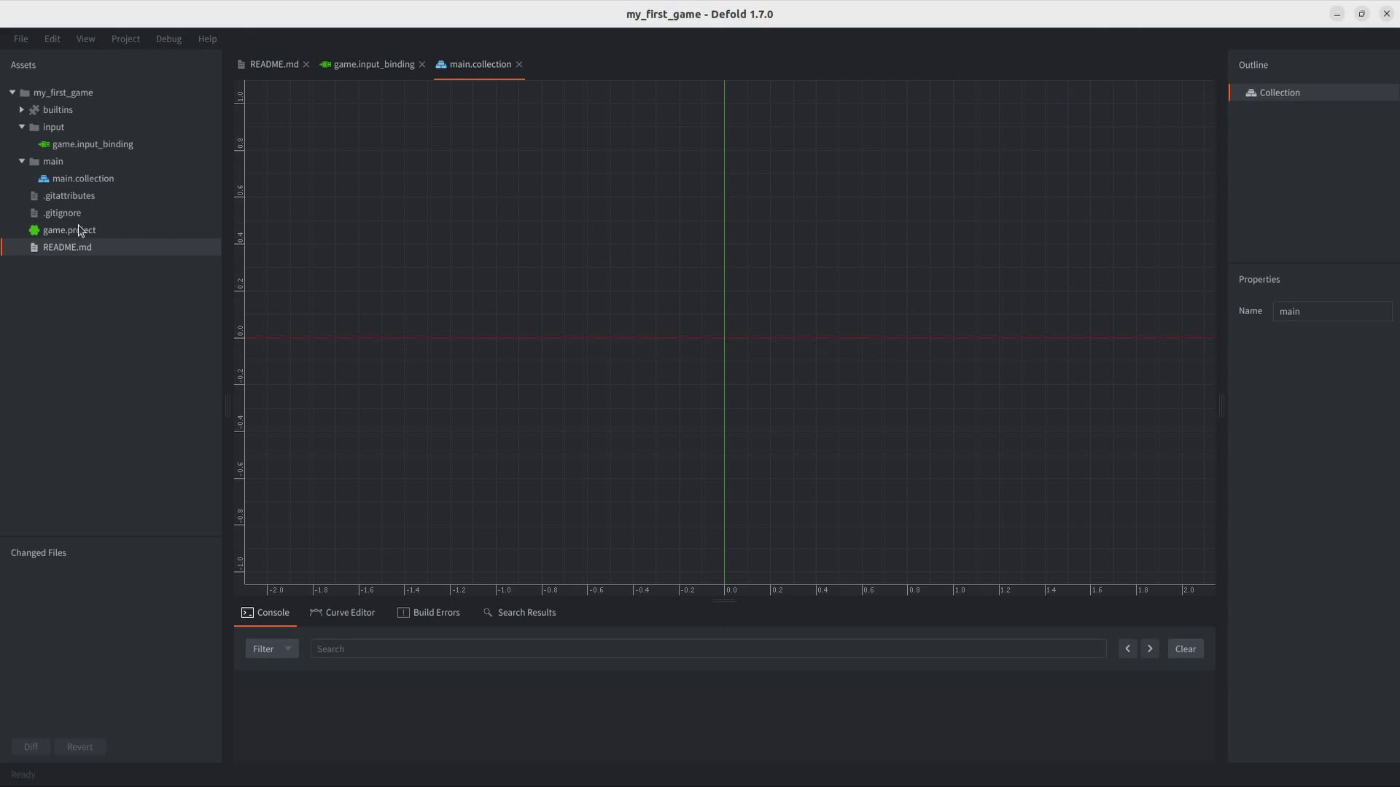
double_click(70, 229)
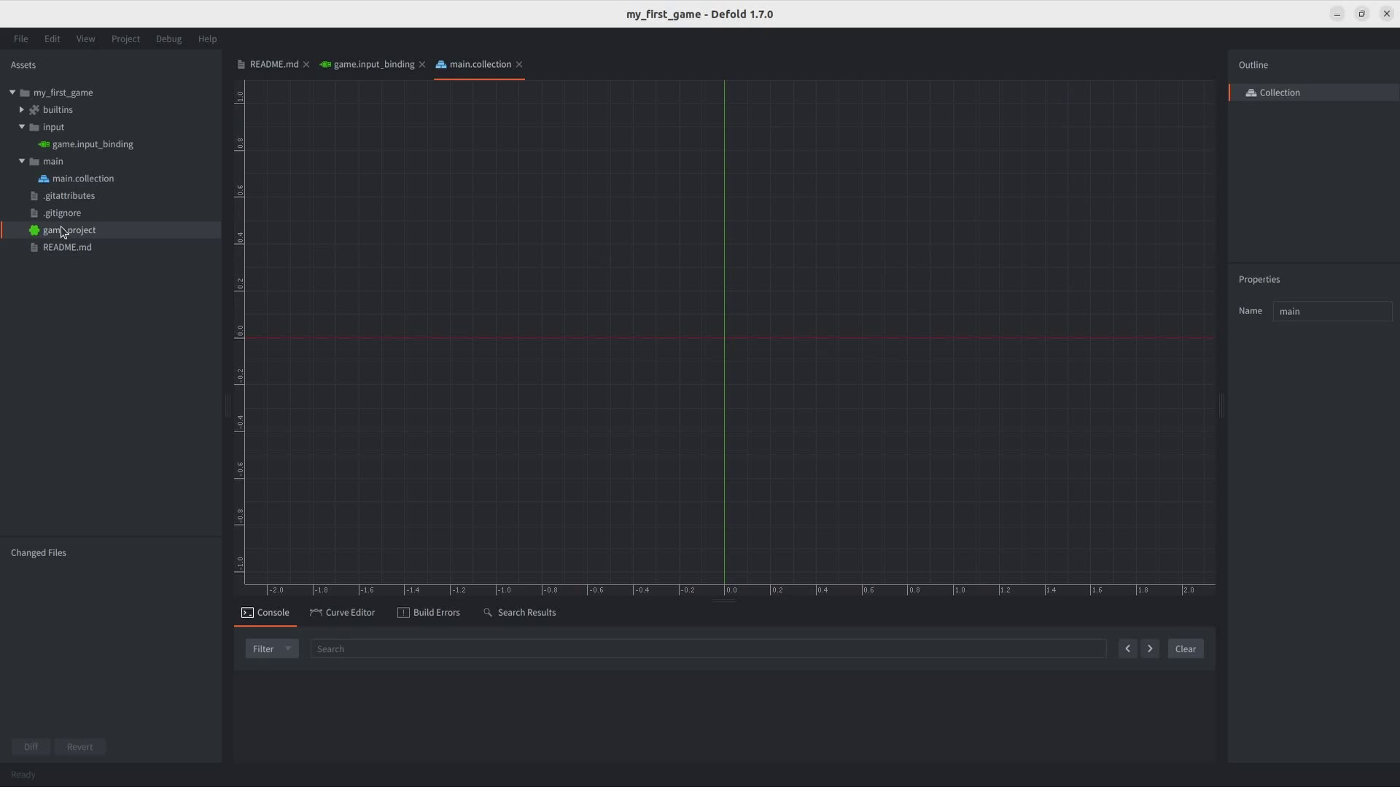
key("ctrl+w")
Browse builtins > assets > images > logo and select logo_256.png and logo_blue_256.png.
left_click(22, 110)
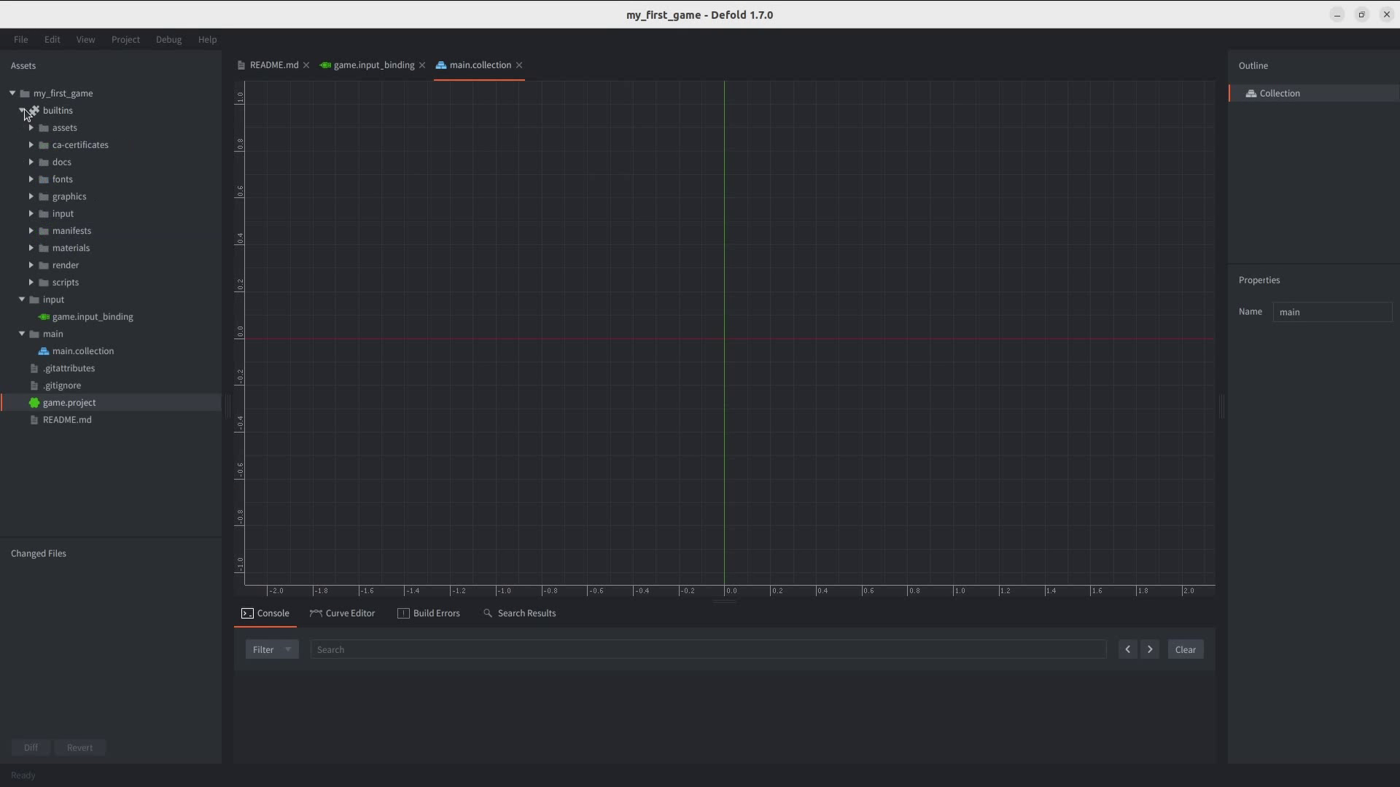
left_click(31, 127)
left_click(41, 145)
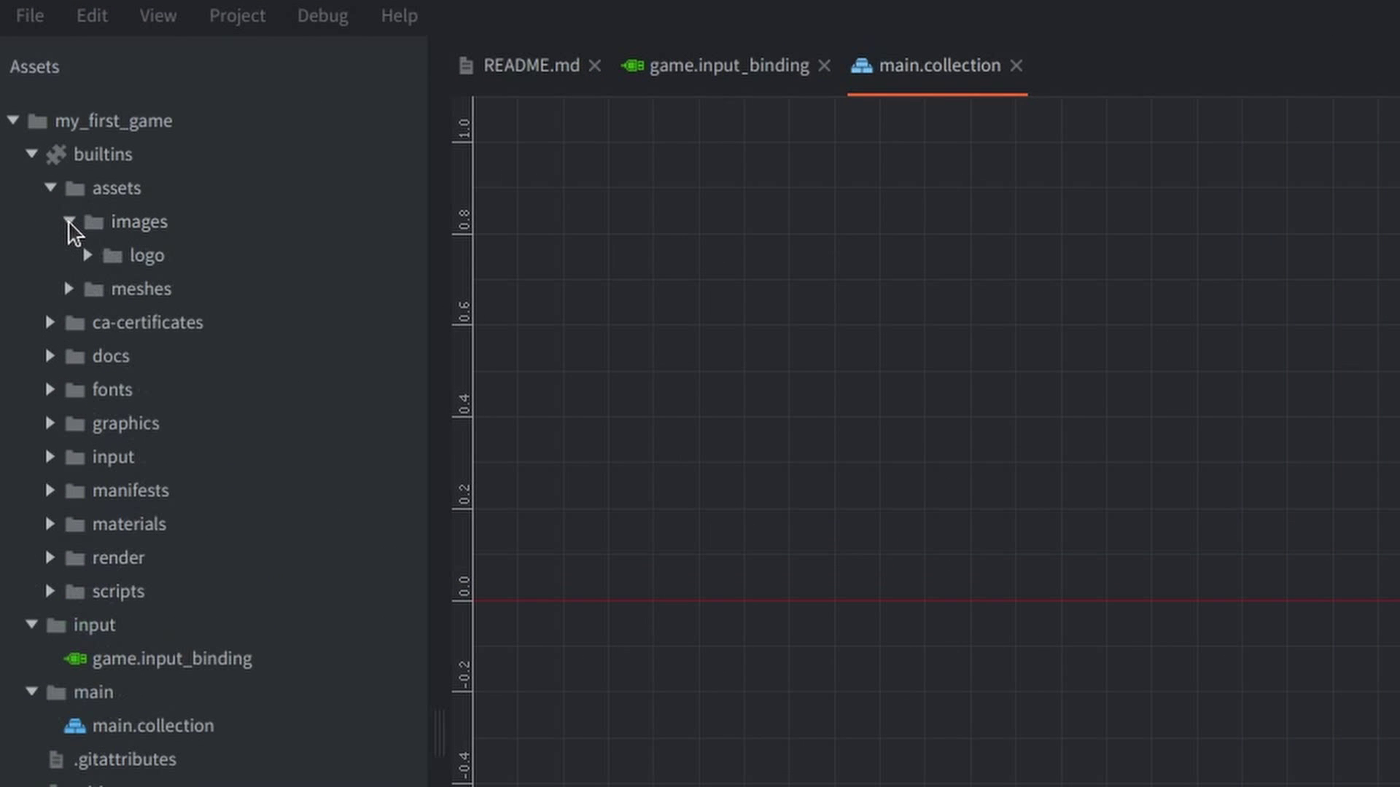
left_click(86, 257)
left_click(198, 291)
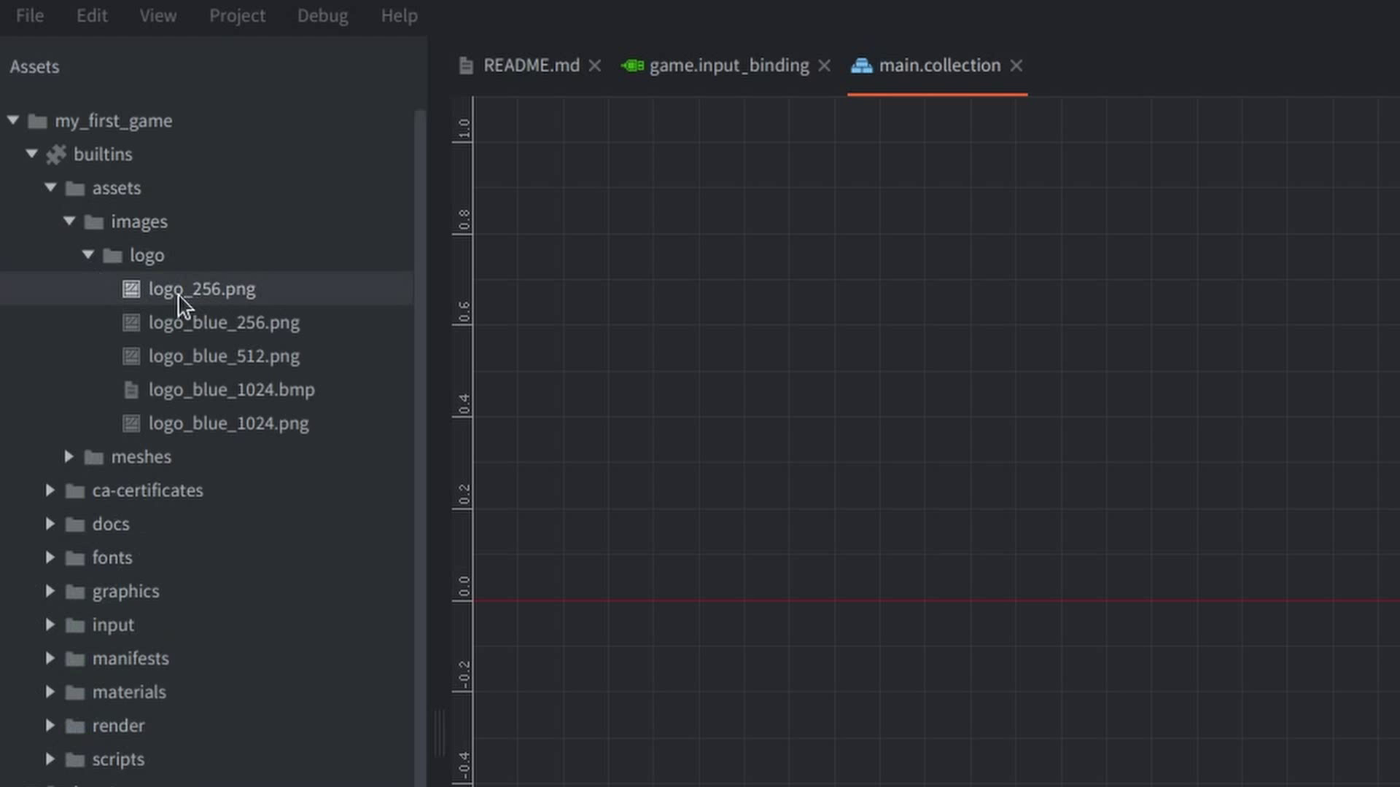
left_click(91, 196)
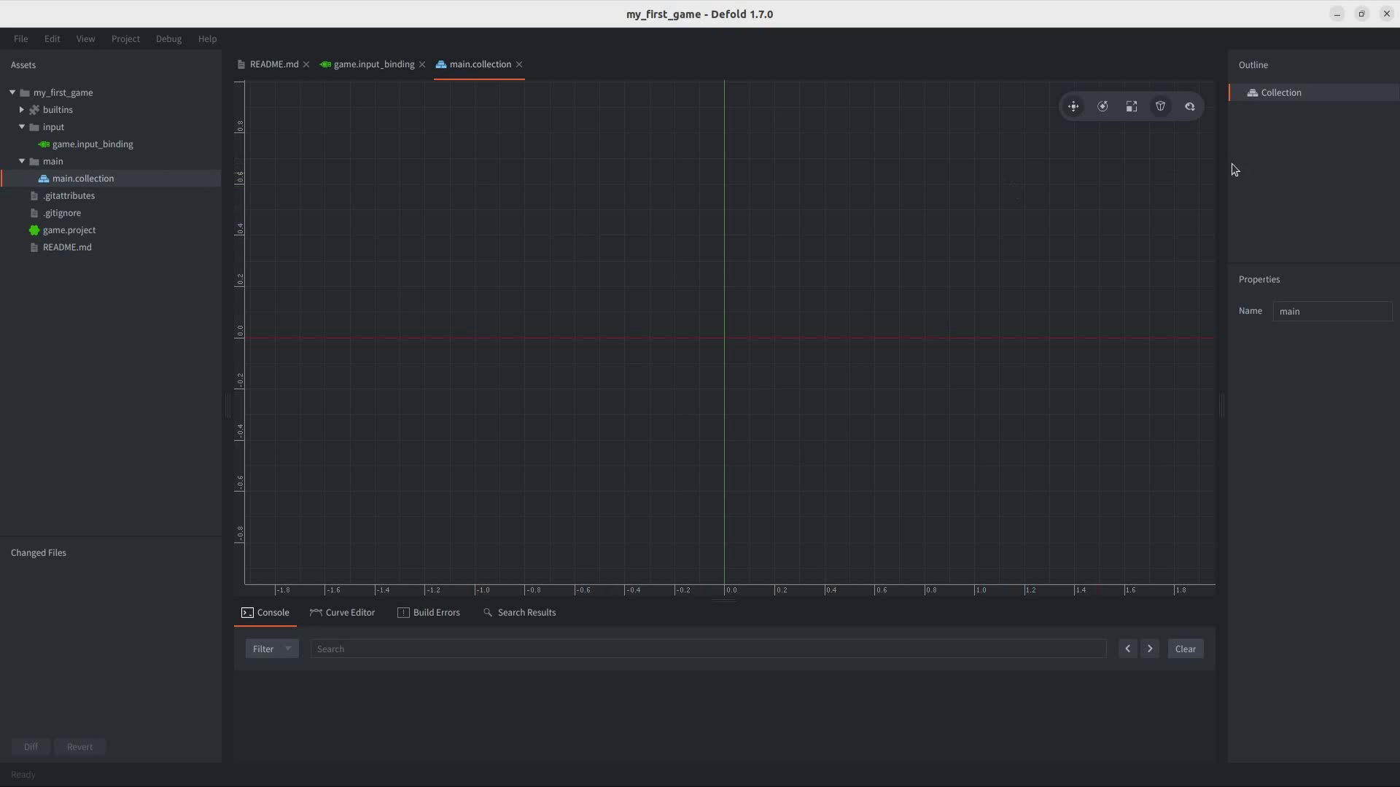
Add a game object named go to the collection and attach a Camera component to it.
right_click(1298, 95)
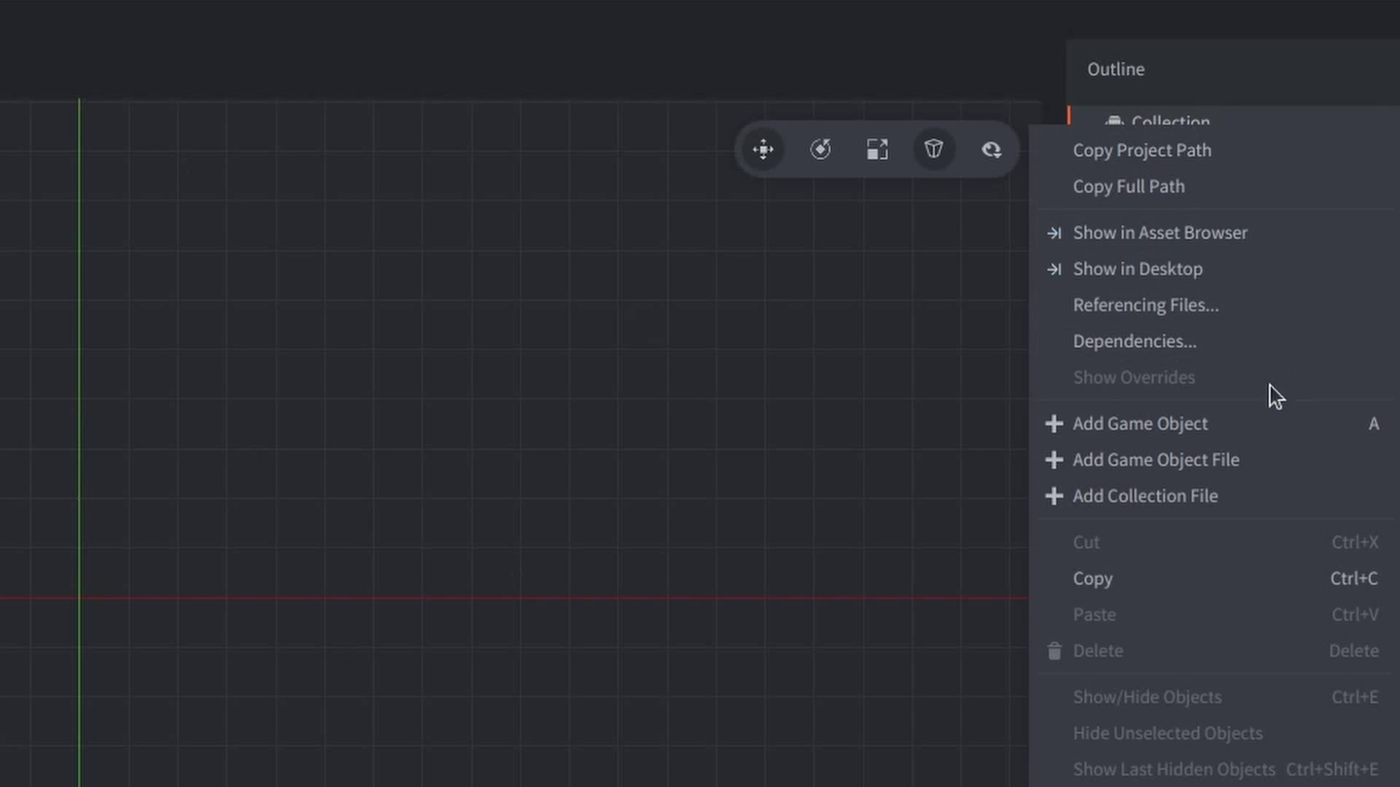
left_click(1157, 426)
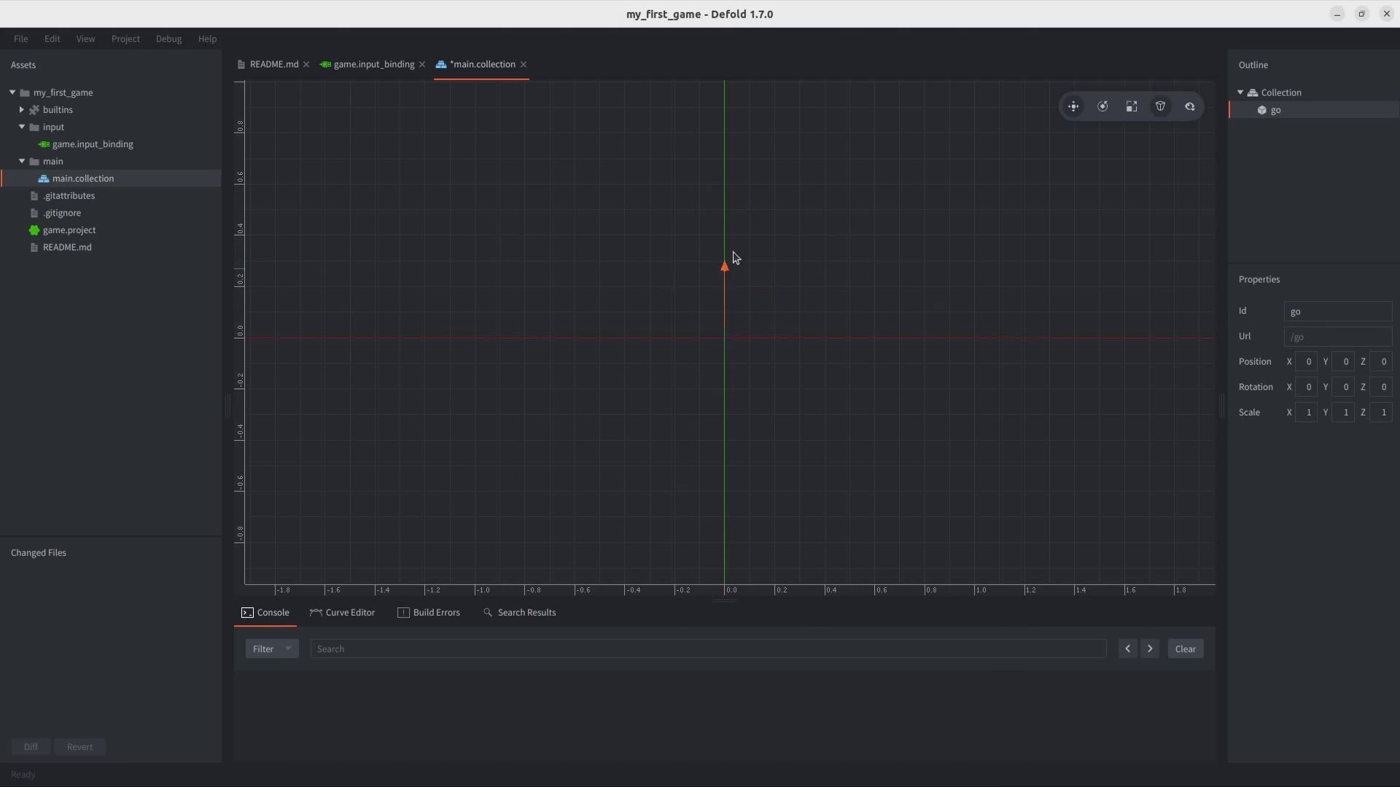
right_click(1275, 110)
mouse_move(1282, 292)
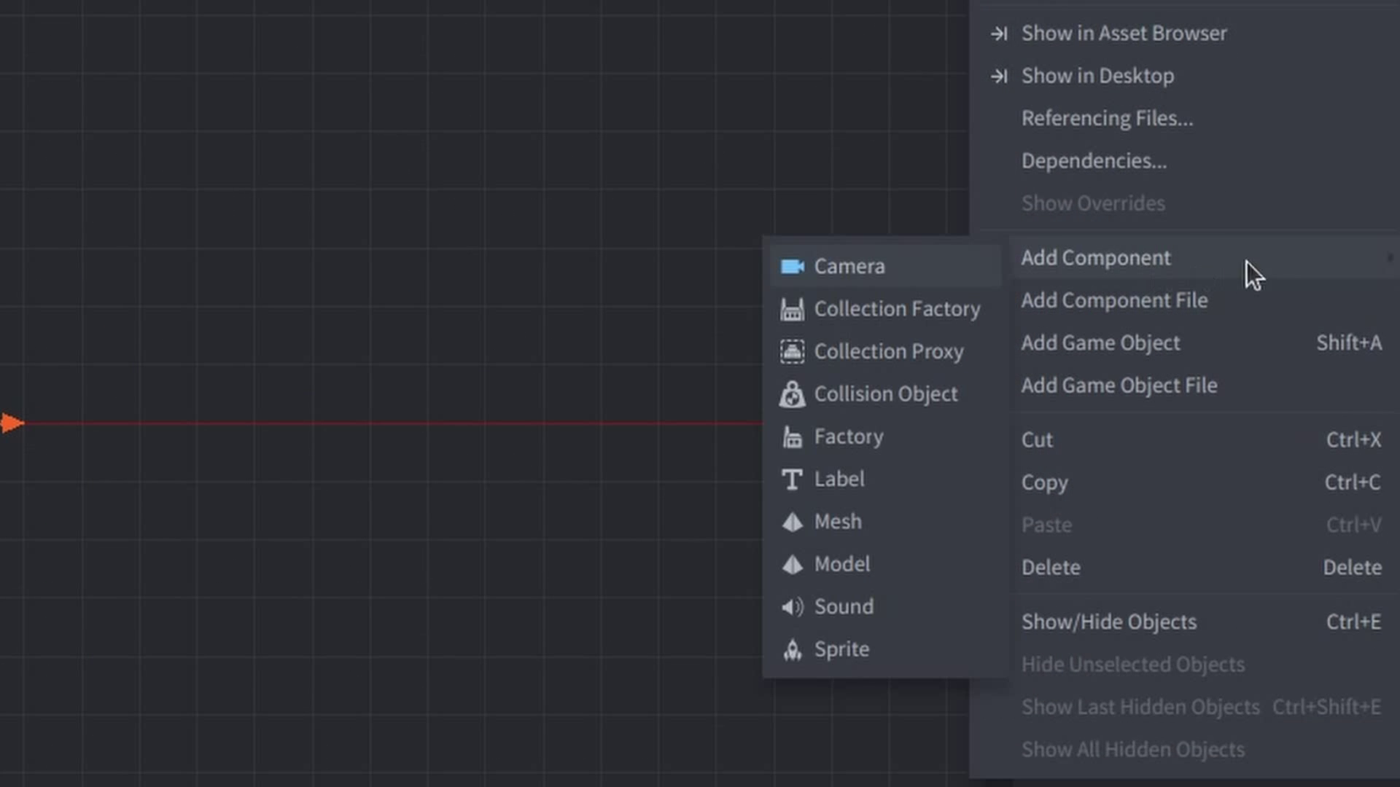
left_click(841, 272)
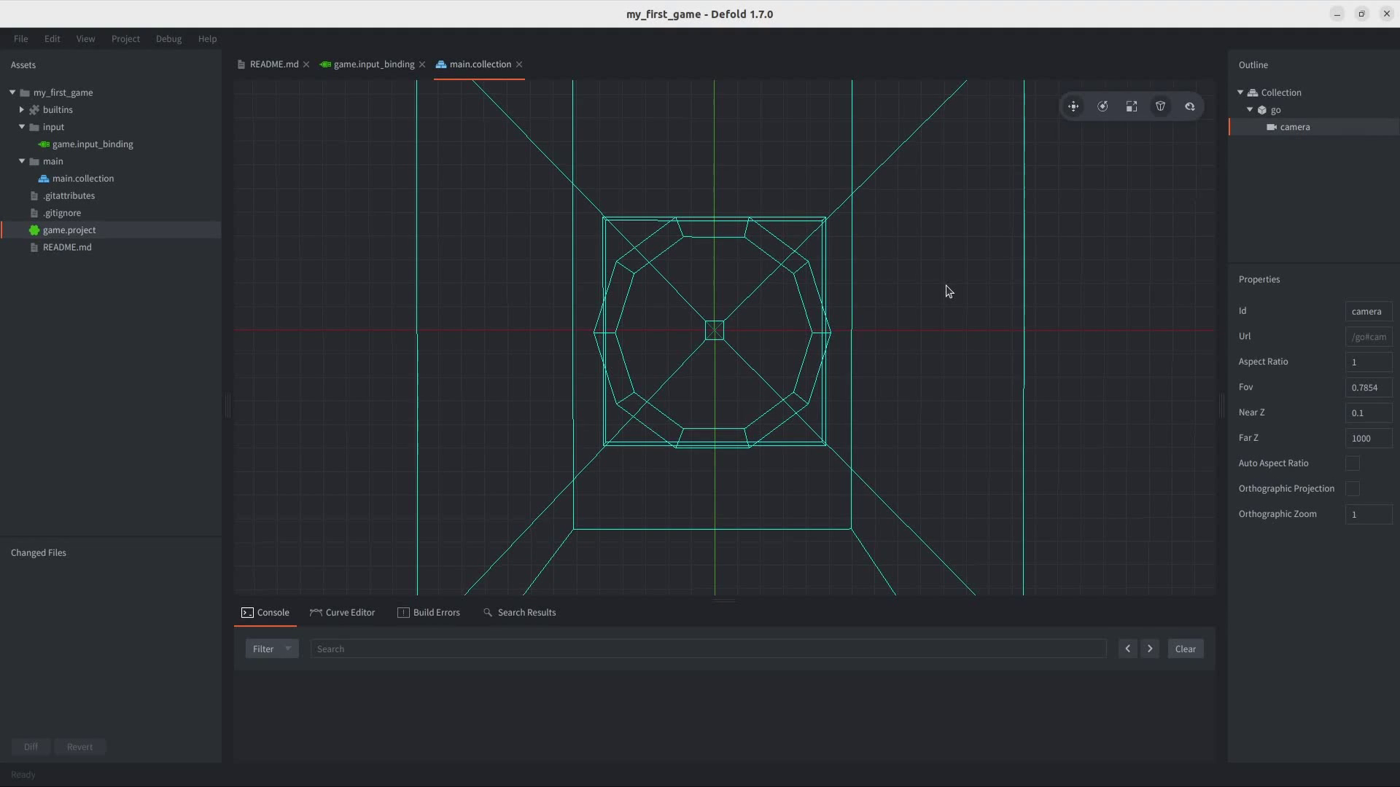
Orbit around the camera's view volume, then drag the example cube left along X.
left_click_drag(947, 291, 1258, 478, "alt")
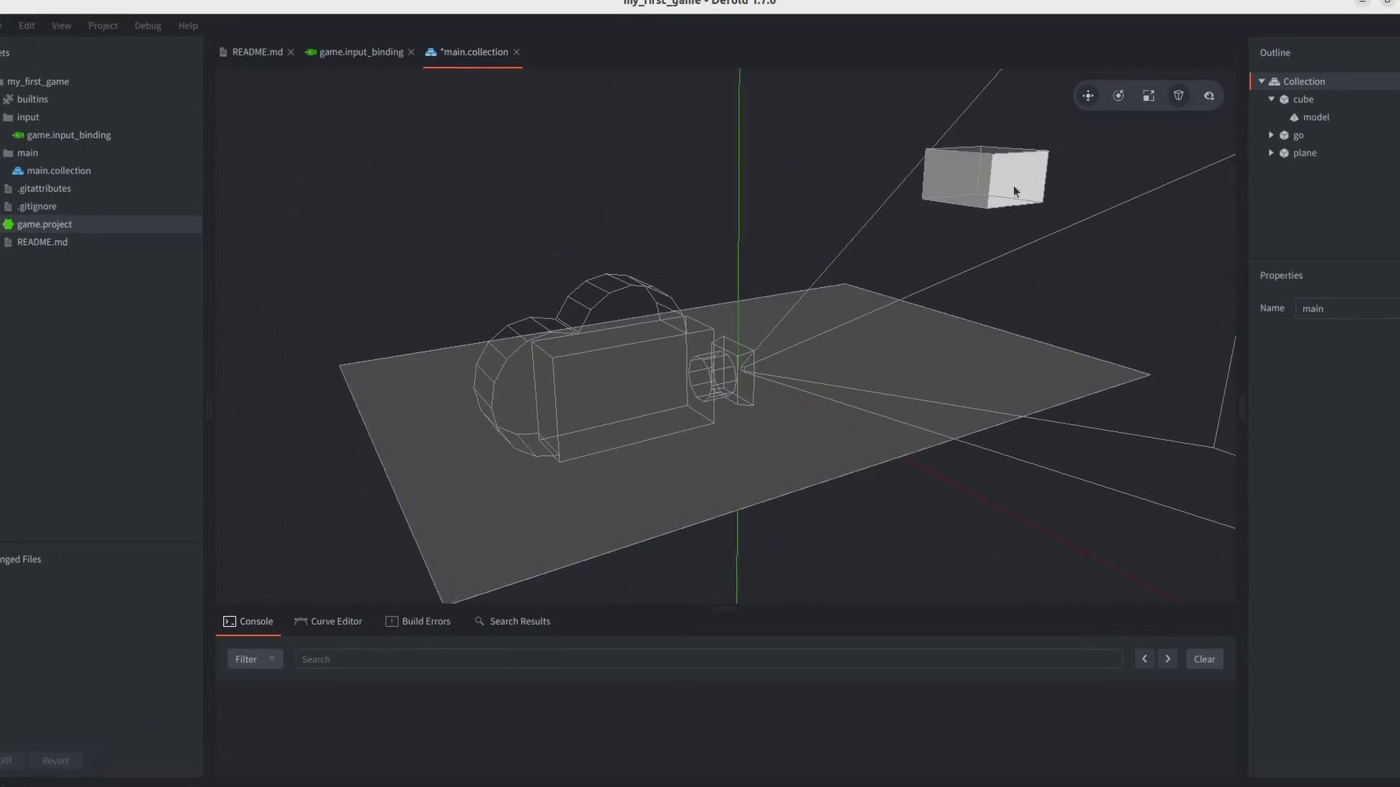
left_click(1013, 185)
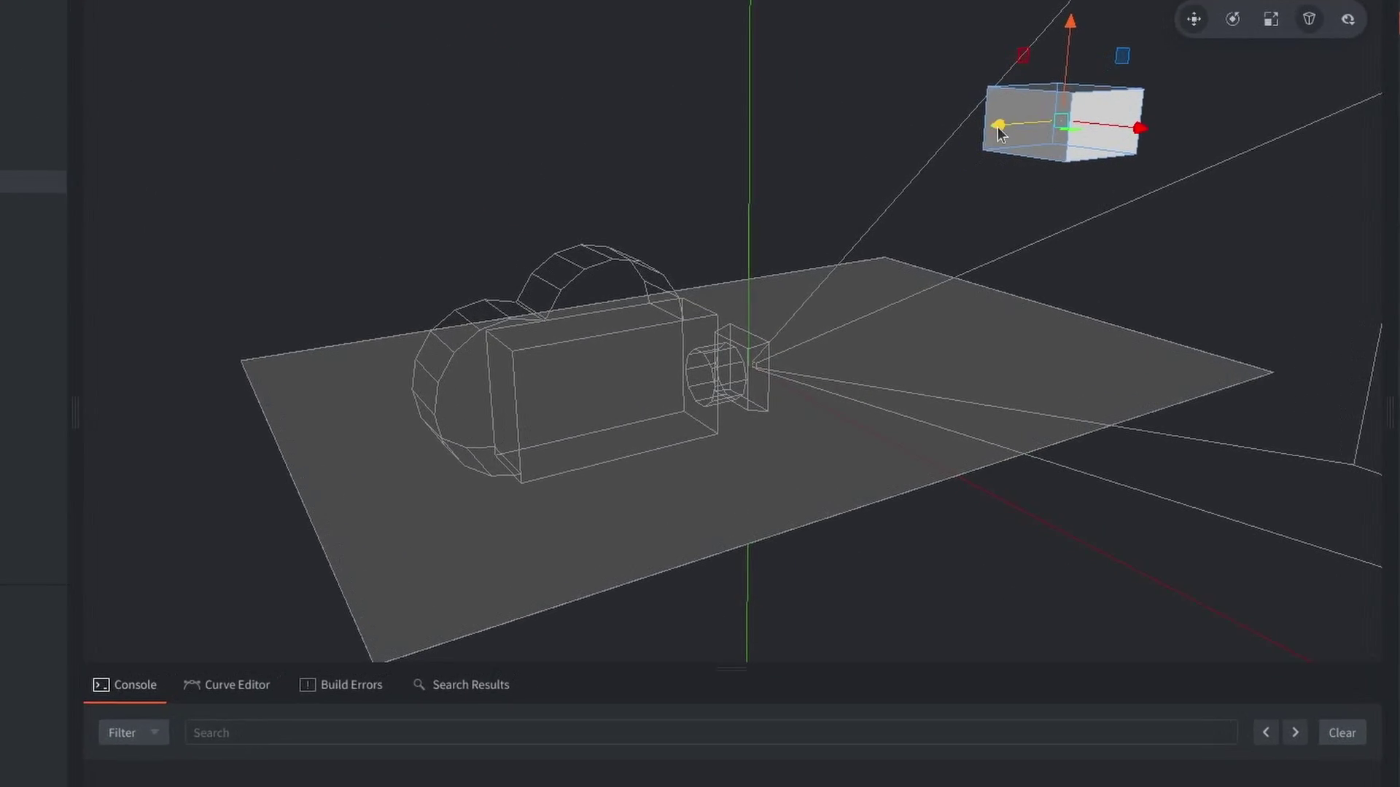
left_click_drag(997, 127, 749, 111)
mouse_move(838, 15)
left_mouse_down("alt")
mouse_move(829, 84)
mouse_move(839, 36)
left_mouse_up("alt")
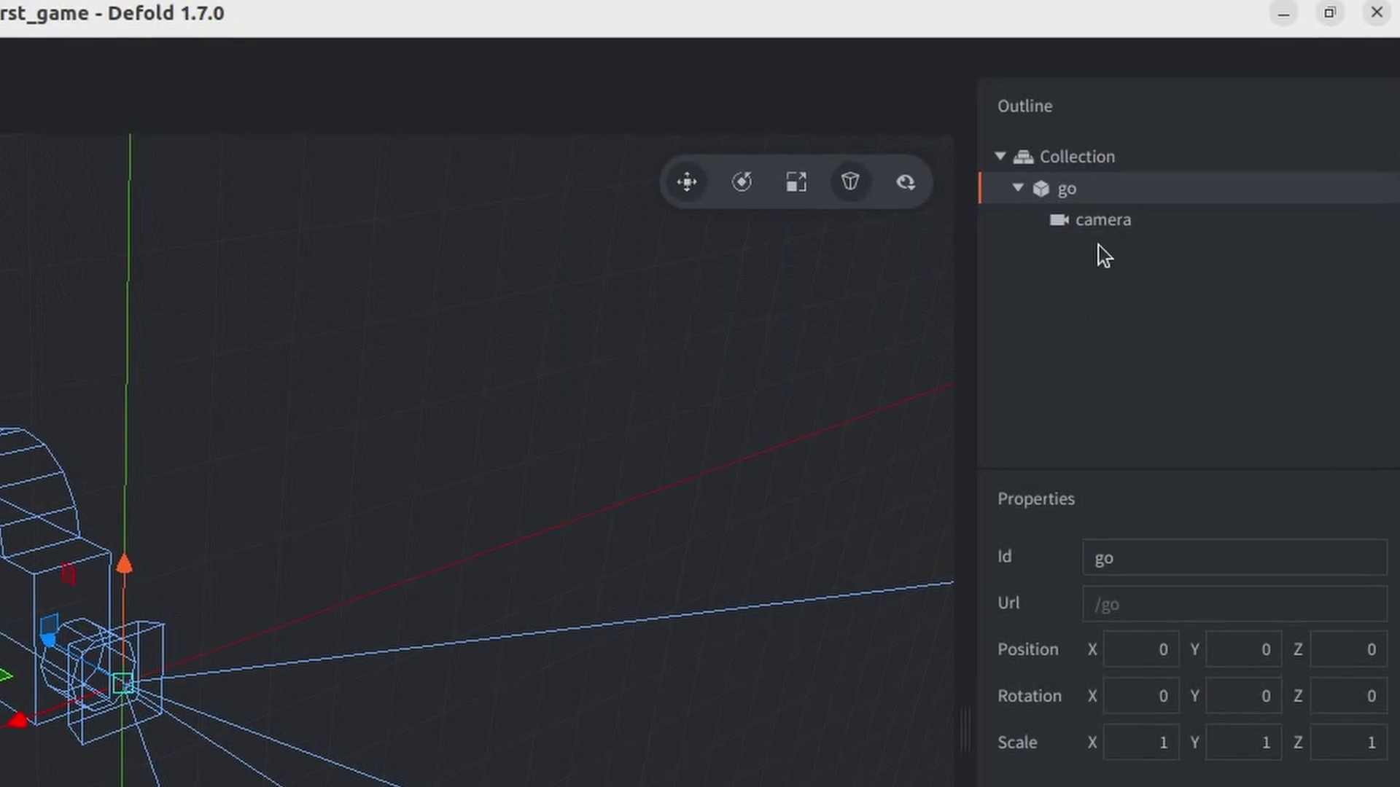
Delete the camera component from go.
left_click(1112, 222)
right_click(1112, 223)
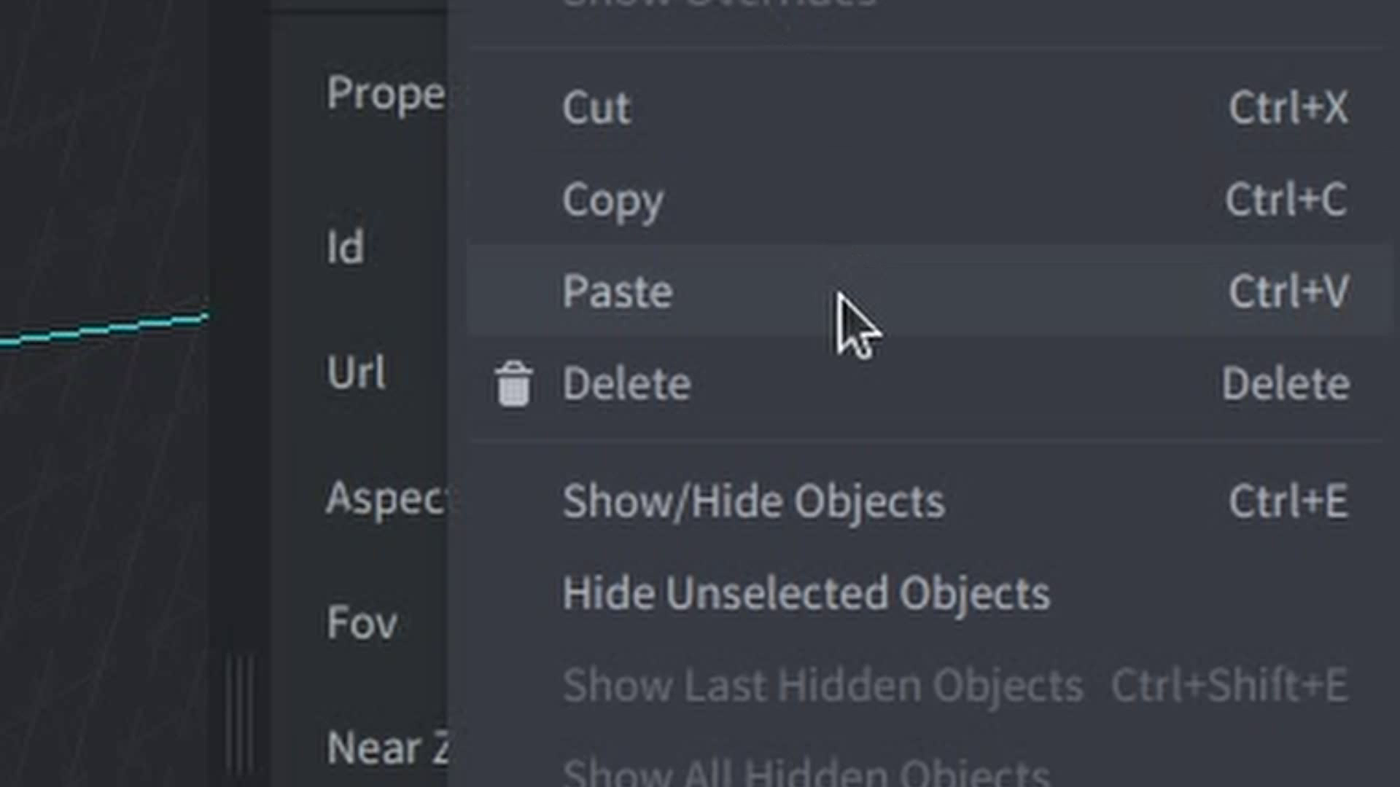
left_click(836, 372)
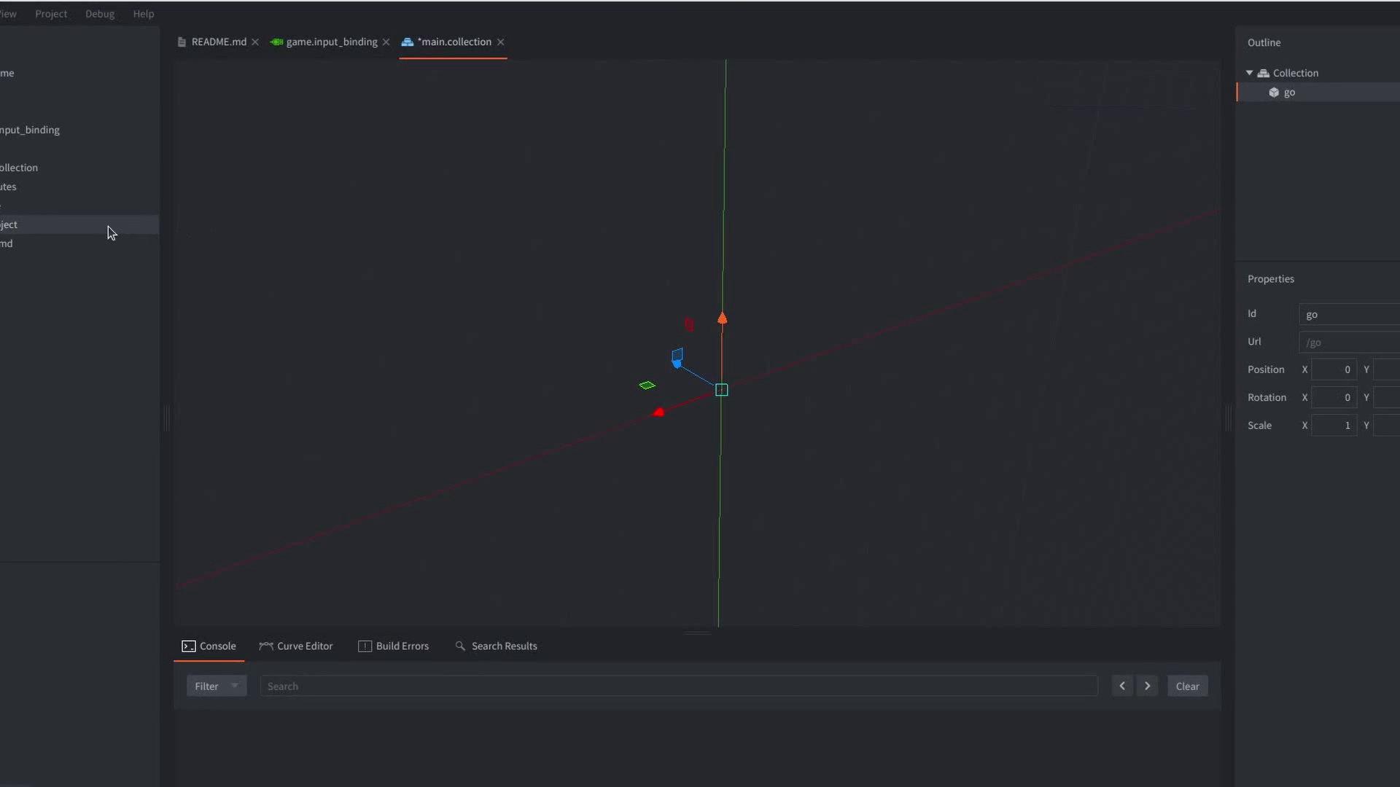
In game.project's Display settings, set the Width to 1280.
double_click(108, 226)
left_click_drag(289, 317, 291, 450)
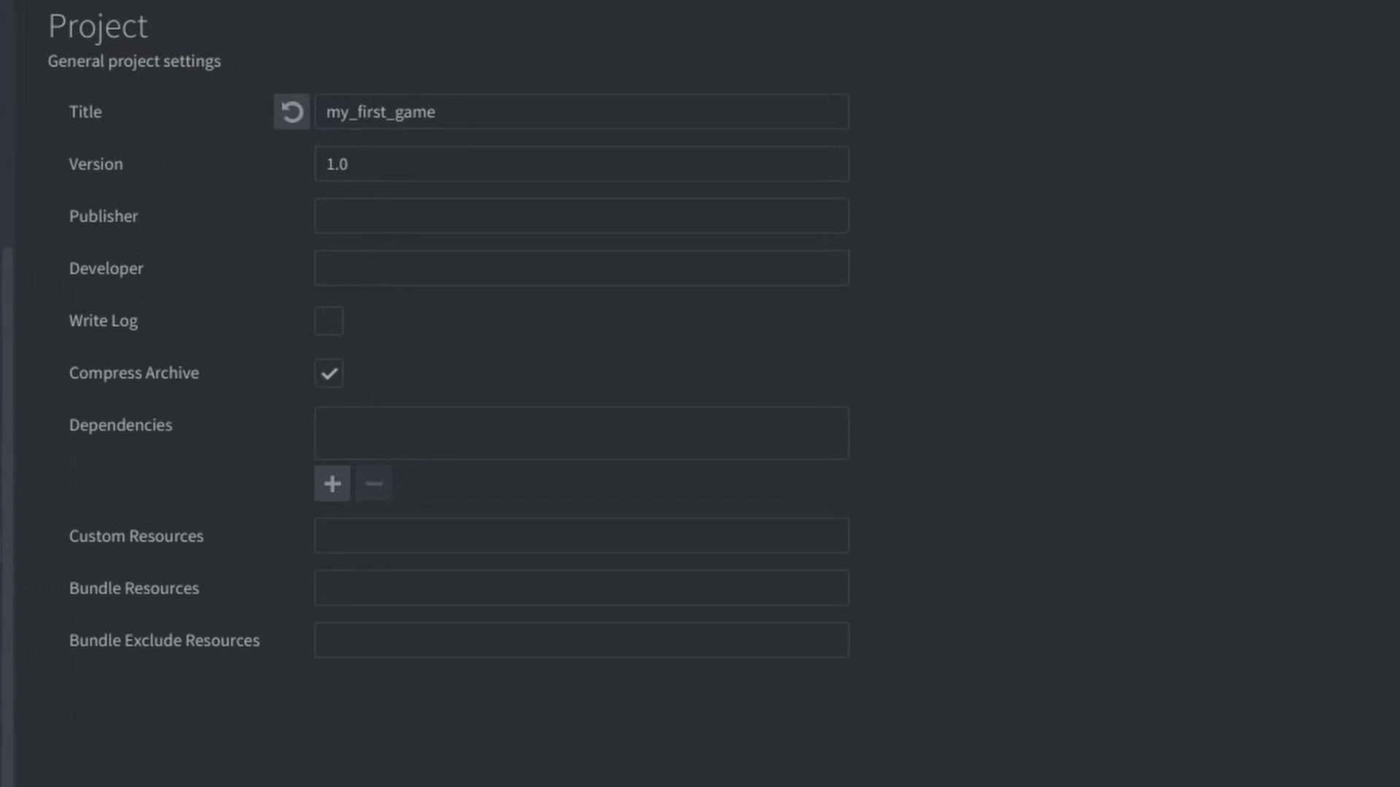
left_click(188, 342)
left_click(380, 112)
type("12")
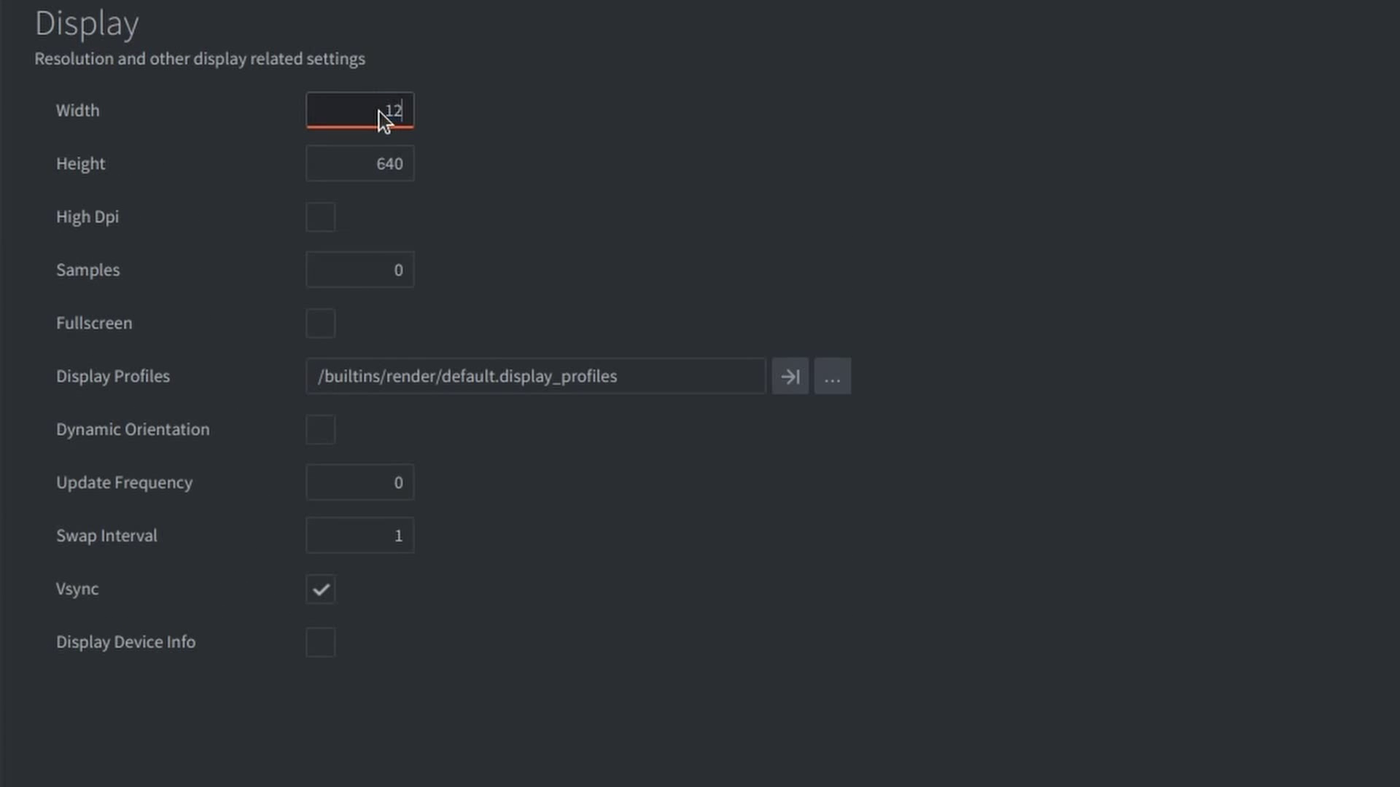
type("80")
key("Tab")
Enter 720 as the display height, then paint soft white into GIMP's elliptical selection.
type("720")
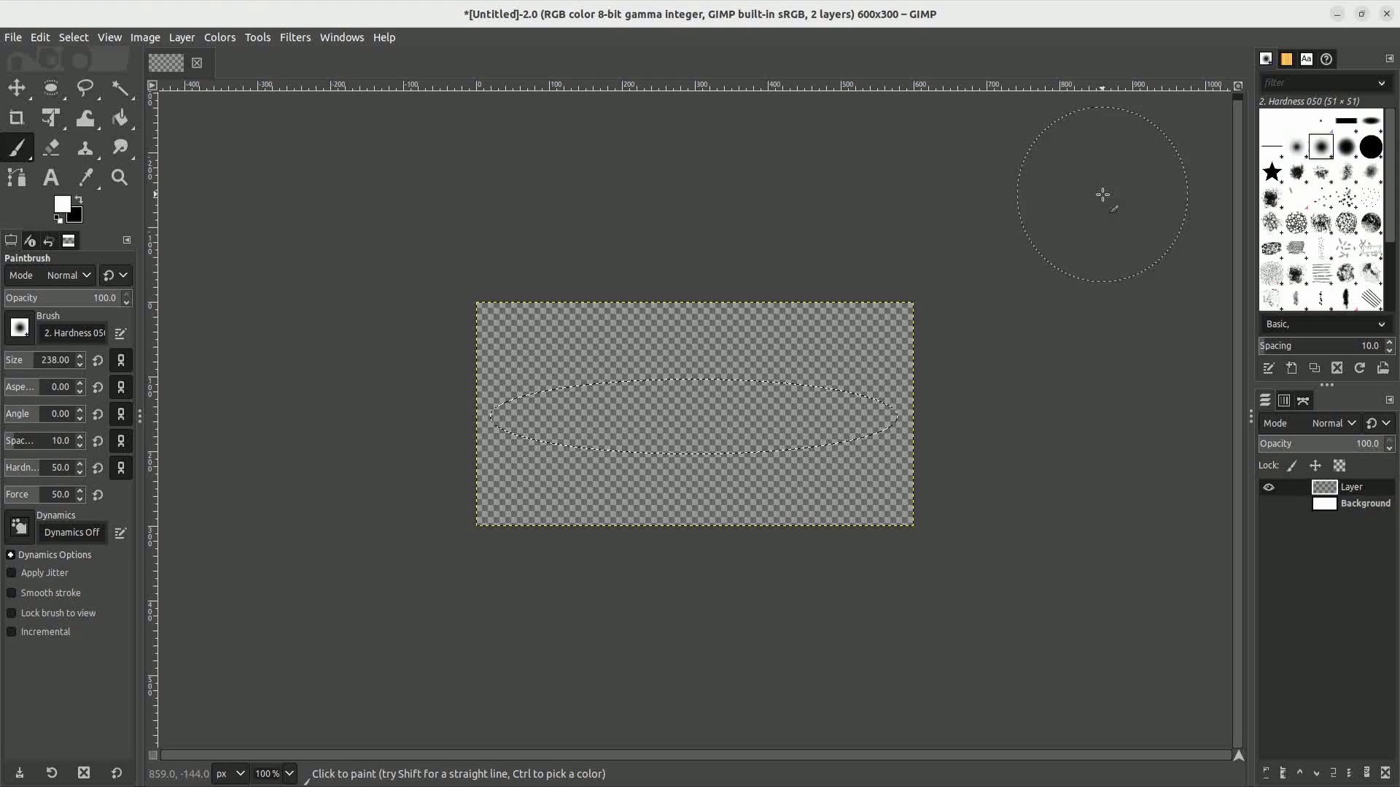
mouse_move(824, 438)
left_mouse_down()
mouse_move(583, 496)
mouse_move(571, 516)
left_mouse_up()
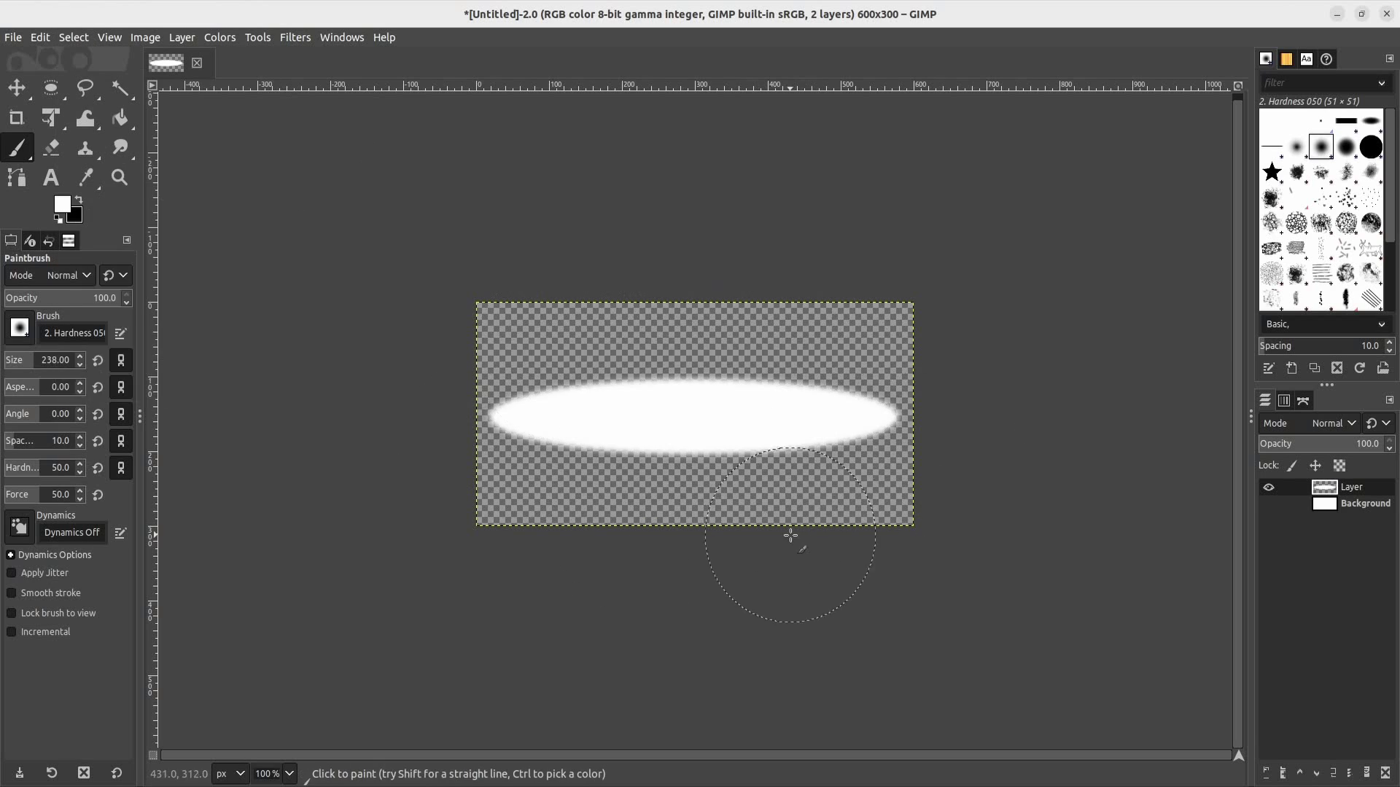
key("z")
Zoom the canvas to 200% and paint soft white shading inside the circle.
key("ctrl+shift+a")
left_click(794, 503)
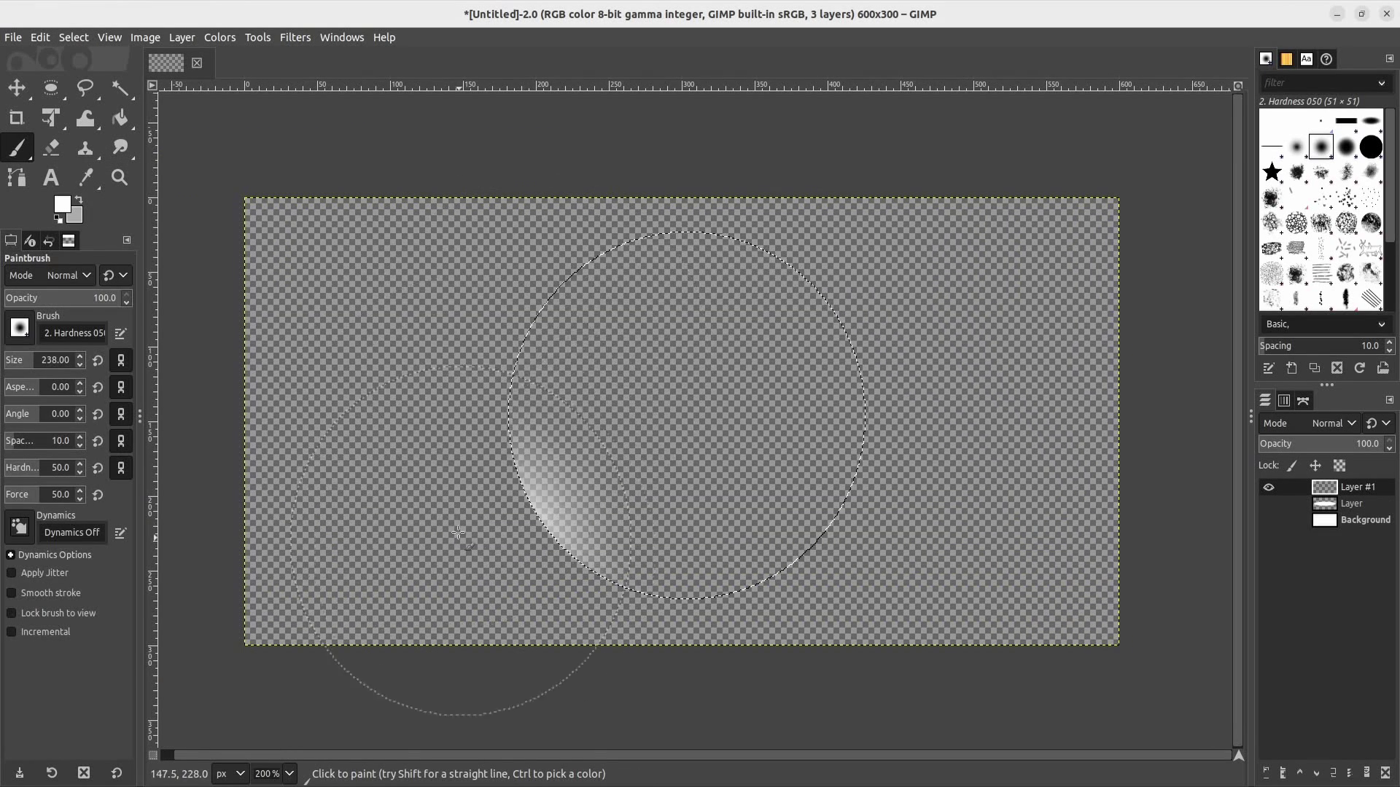
mouse_move(452, 642)
left_mouse_down()
mouse_move(484, 671)
mouse_move(525, 627)
mouse_move(636, 628)
mouse_move(780, 313)
left_mouse_up()
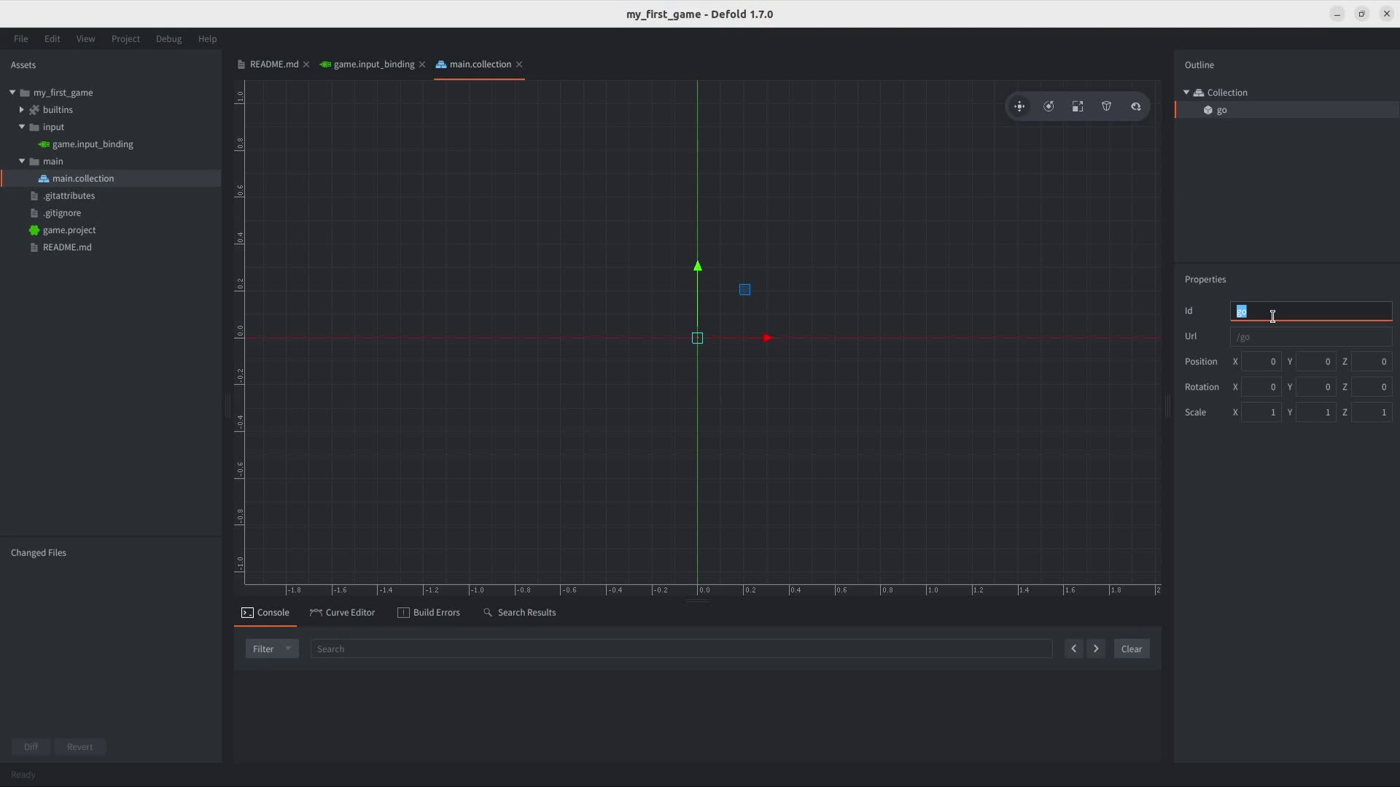
Rename the game object to platform and give it a Sprite component.
type("platform")
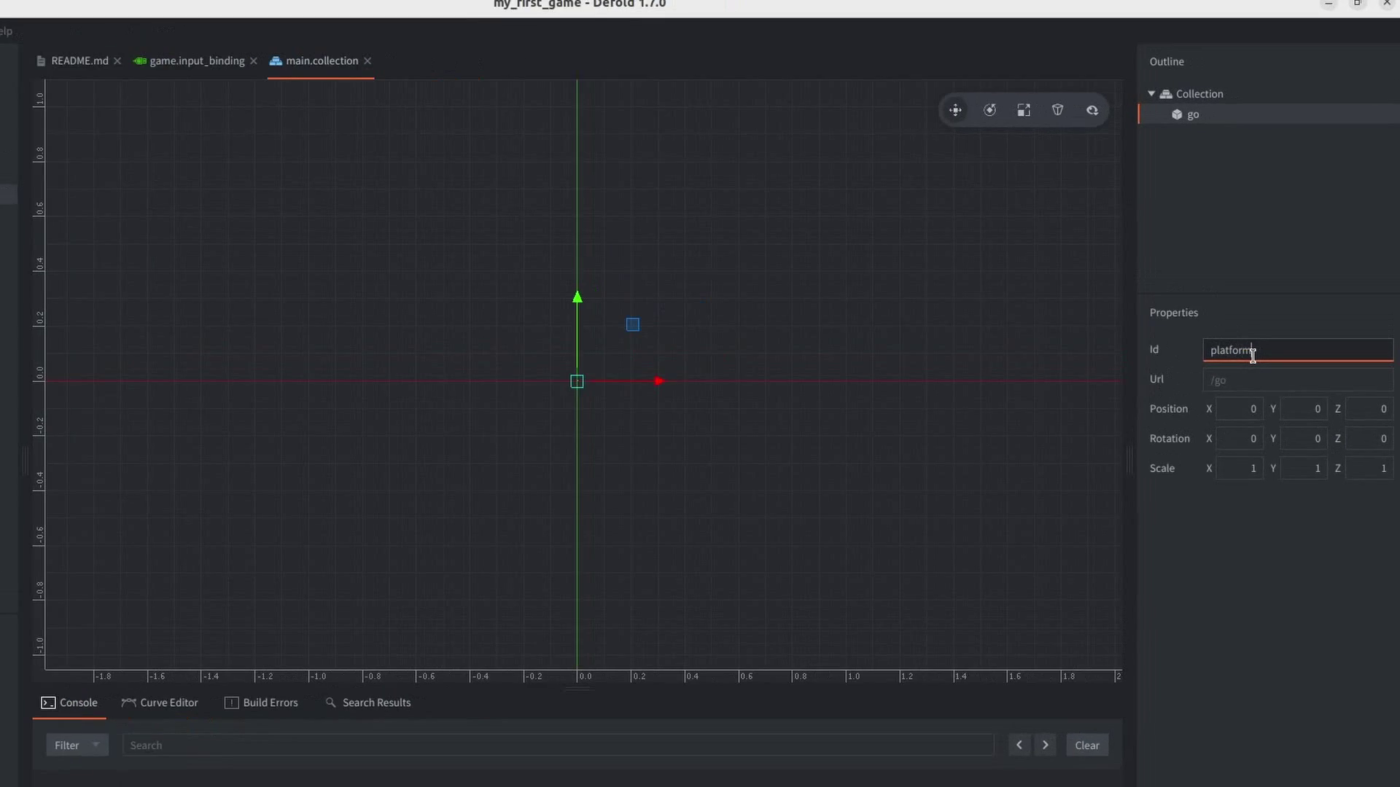
key("Return")
right_click(1211, 111)
mouse_move(1298, 261)
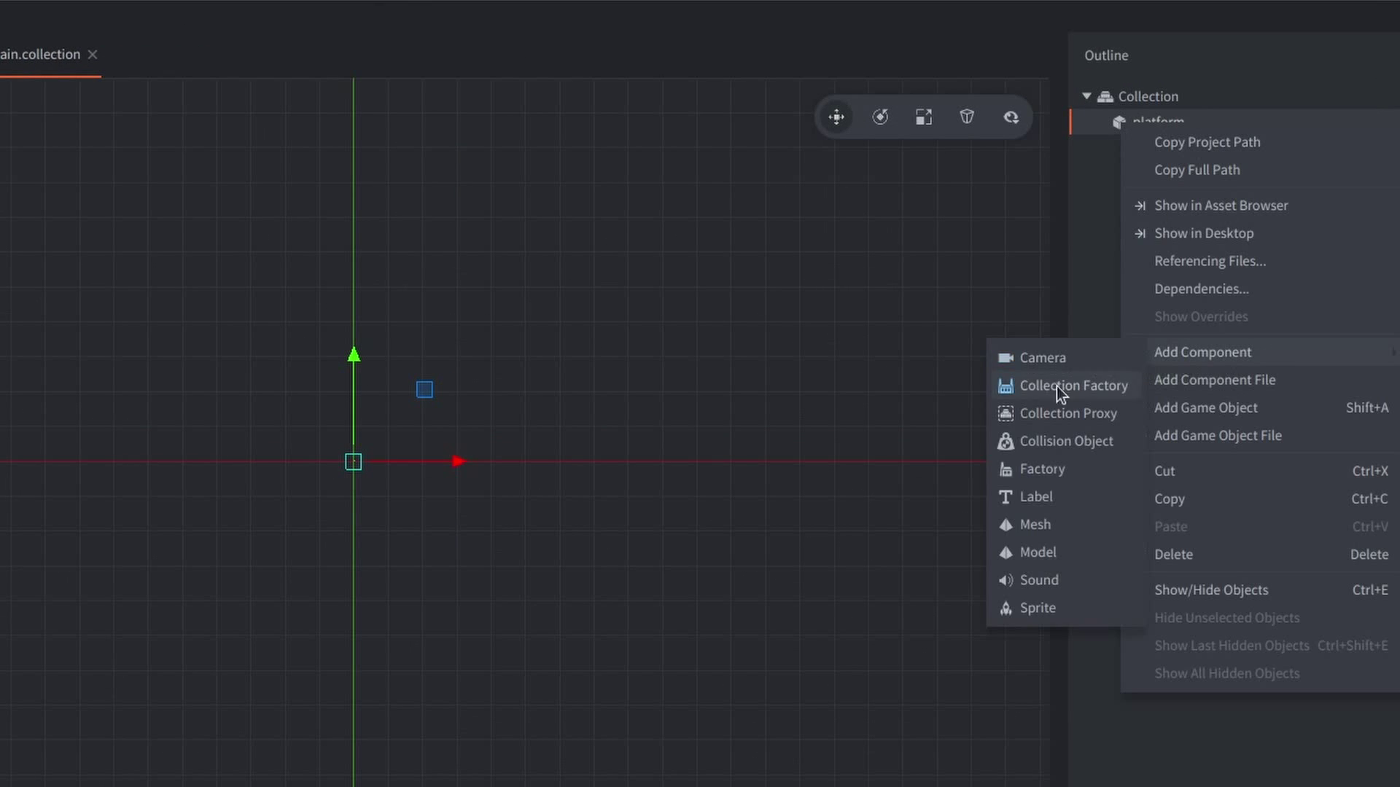
left_click(1008, 608)
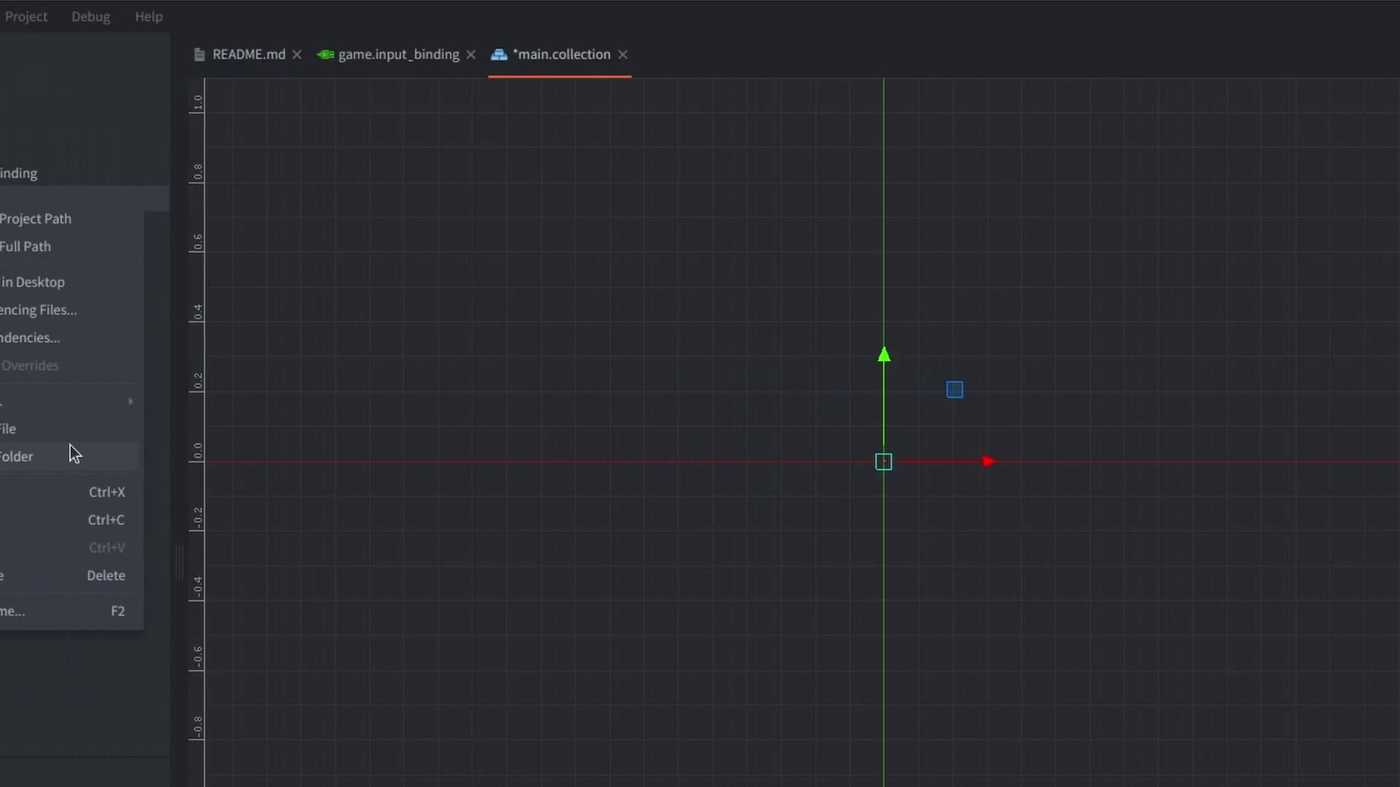
Create a 'sprites' folder and import the four desktop PNG images into it.
left_click(70, 449)
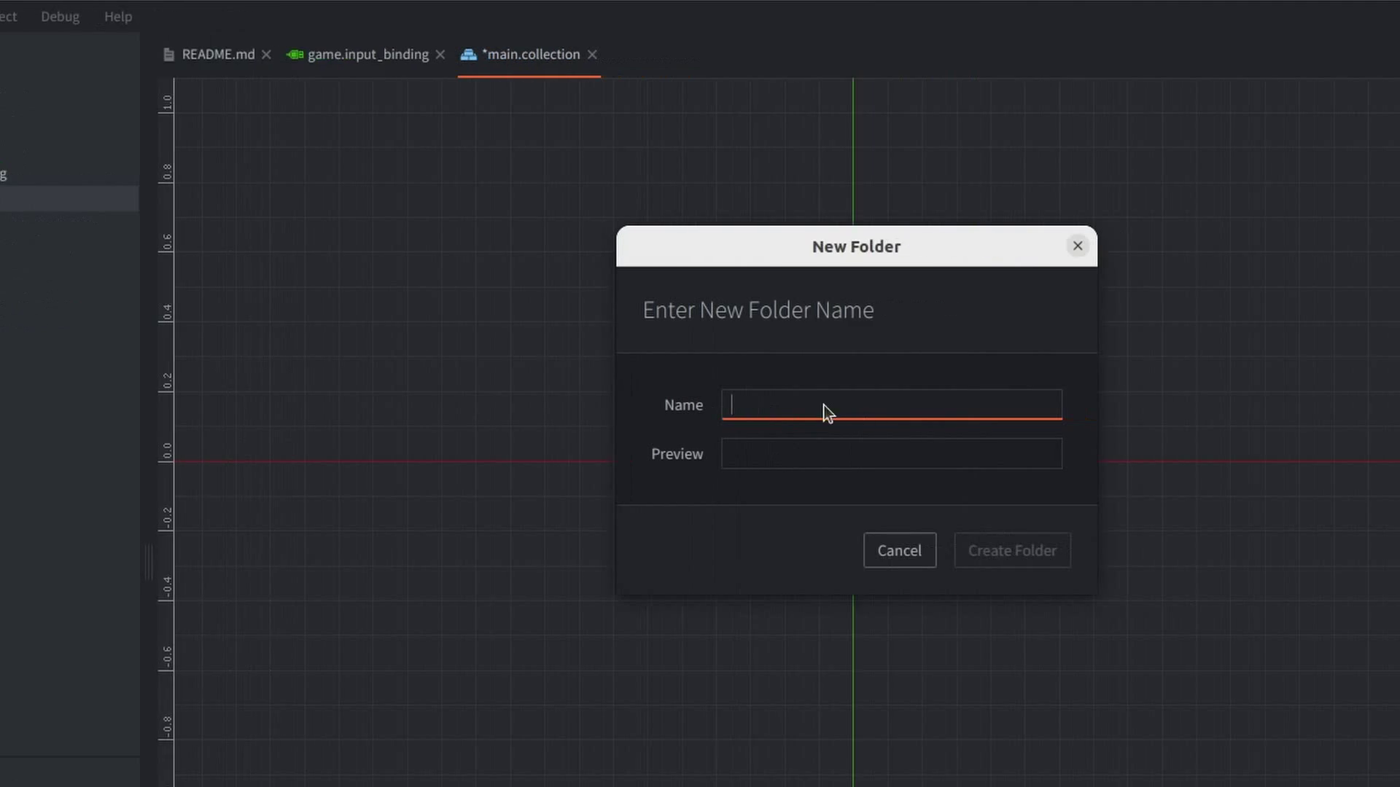
type("sprites")
key("Return")
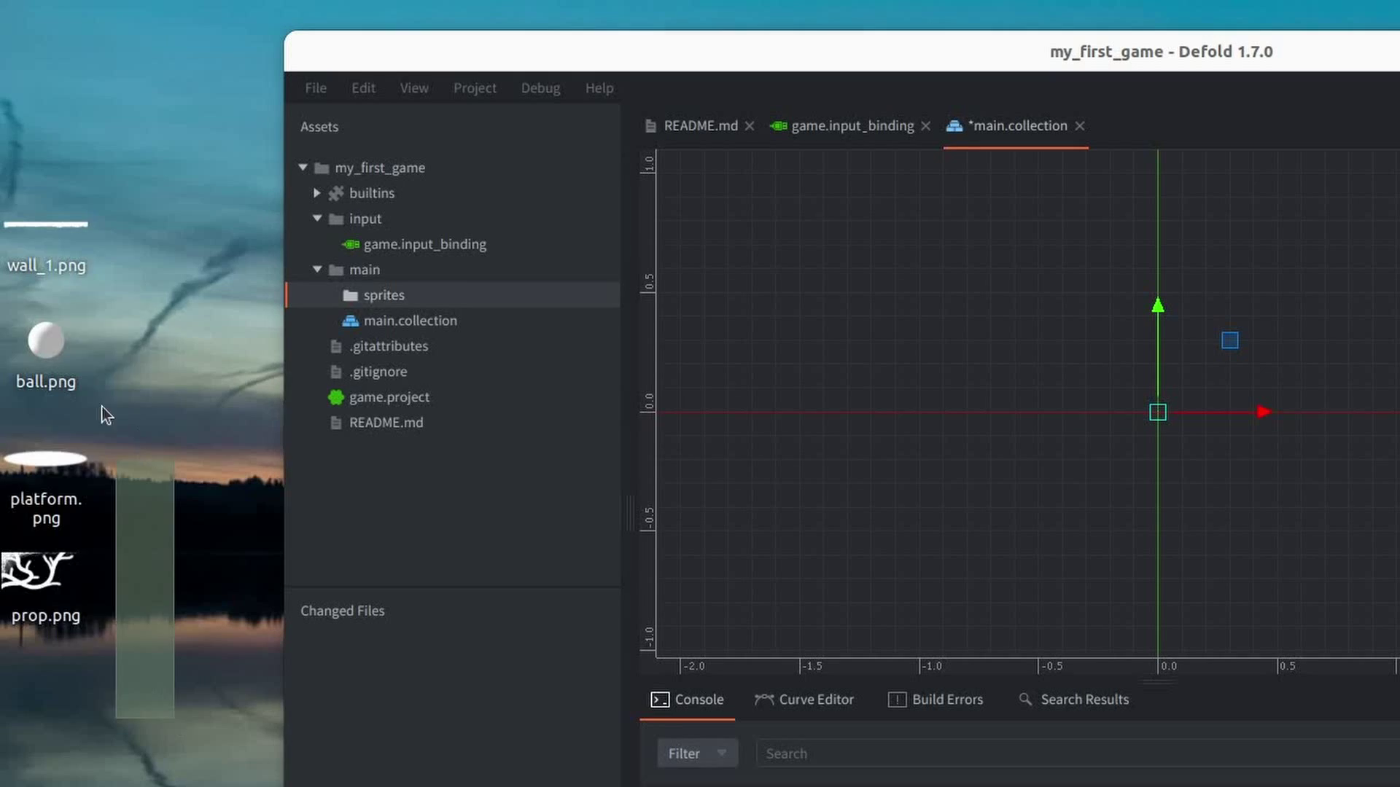
left_click_drag(95, 394, 398, 300)
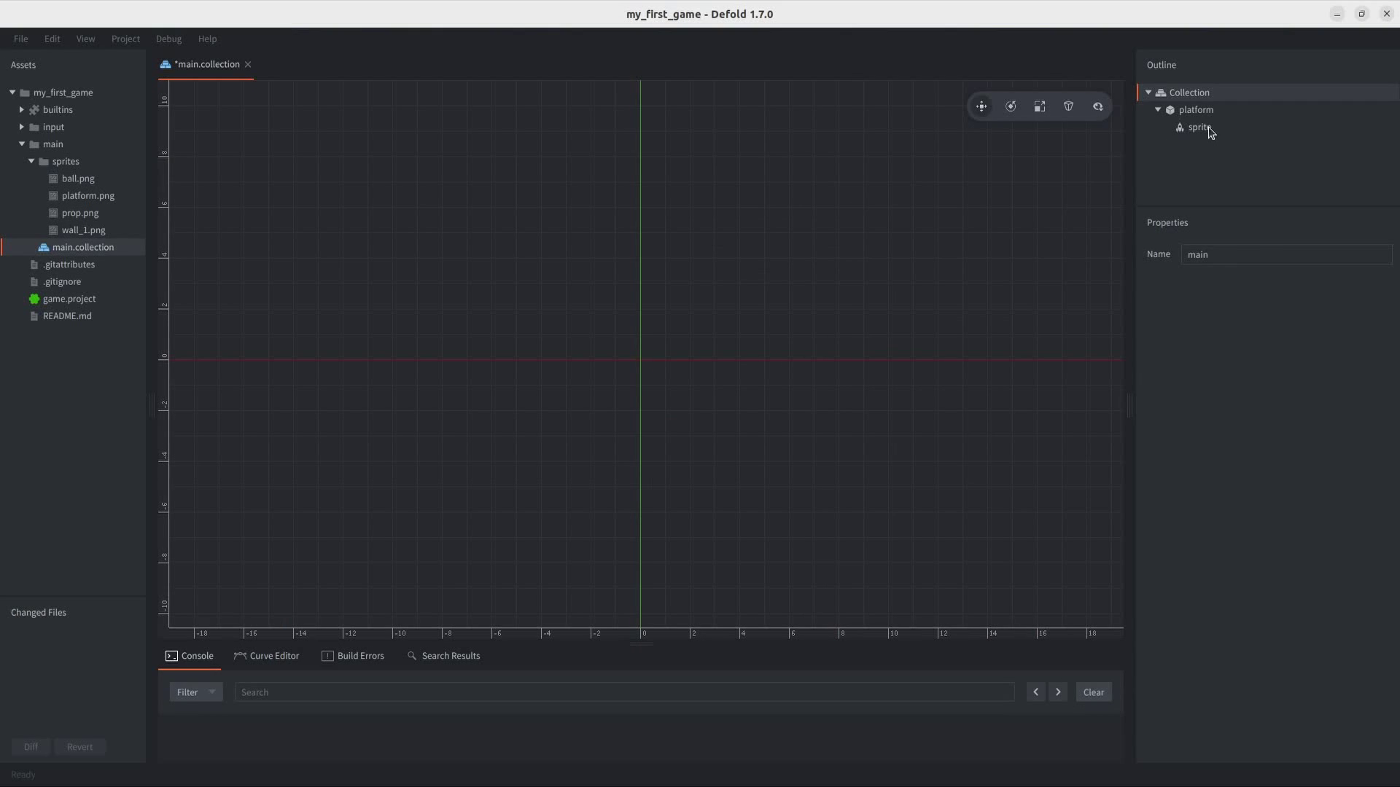
Assign platform.png as the image of the platform's sprite.
left_click(1202, 128)
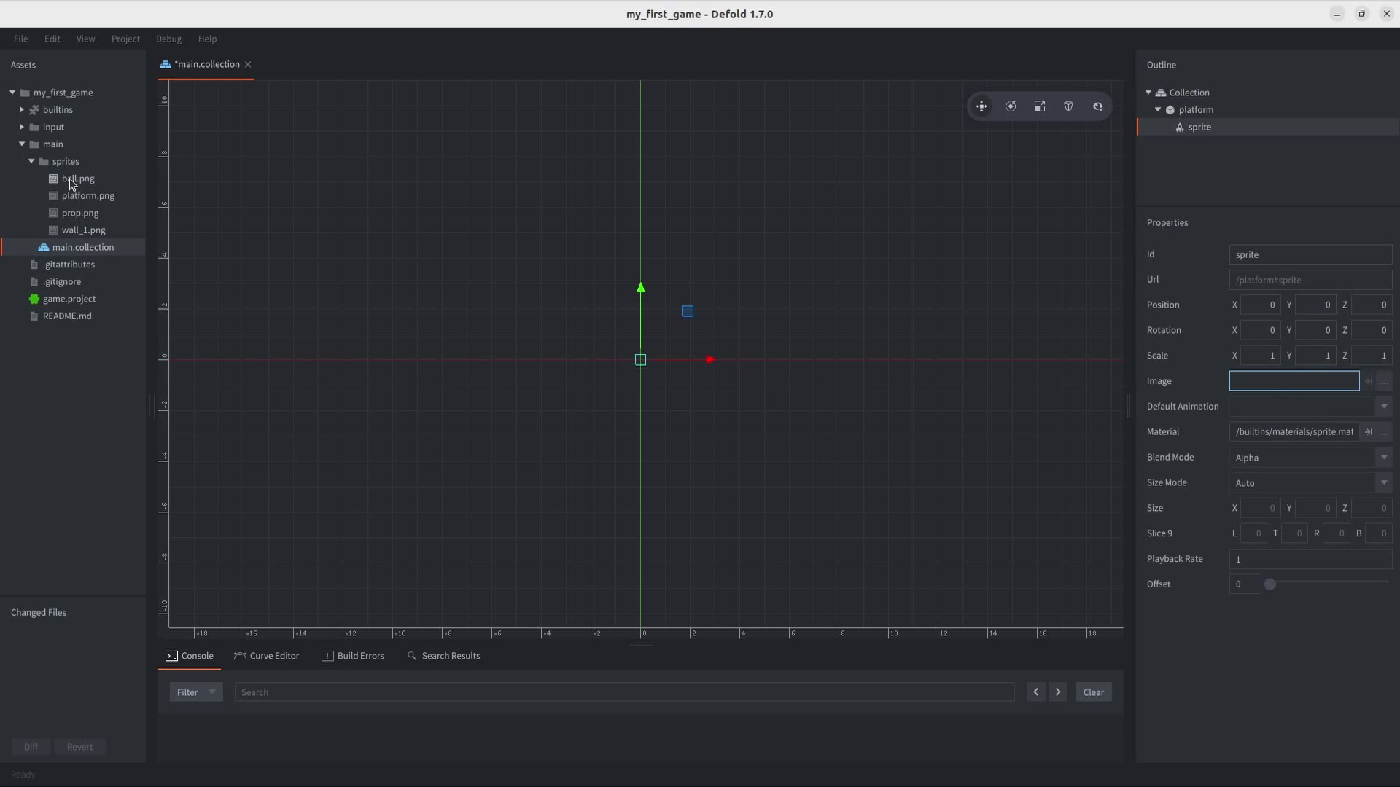
left_click(77, 199)
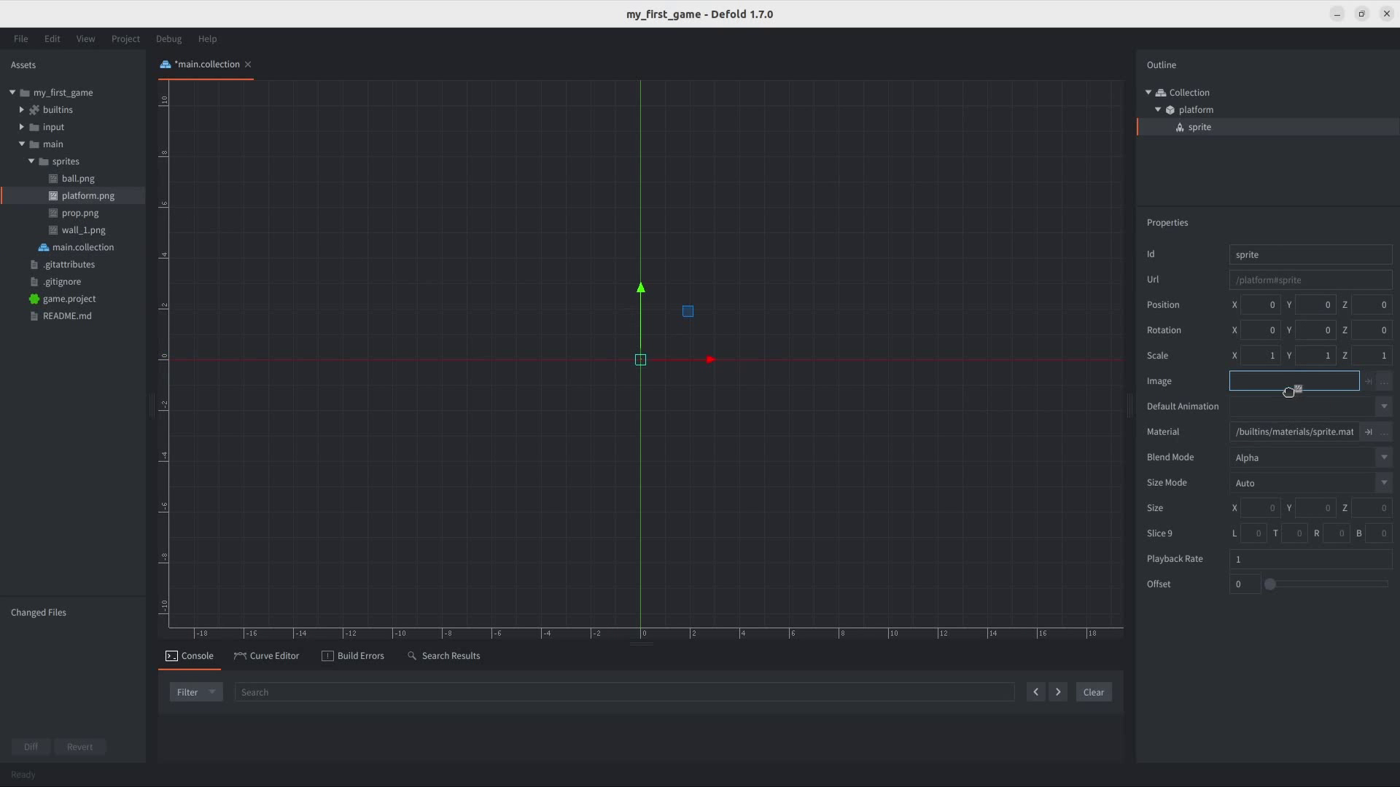
left_click_drag(1289, 392, 1287, 380)
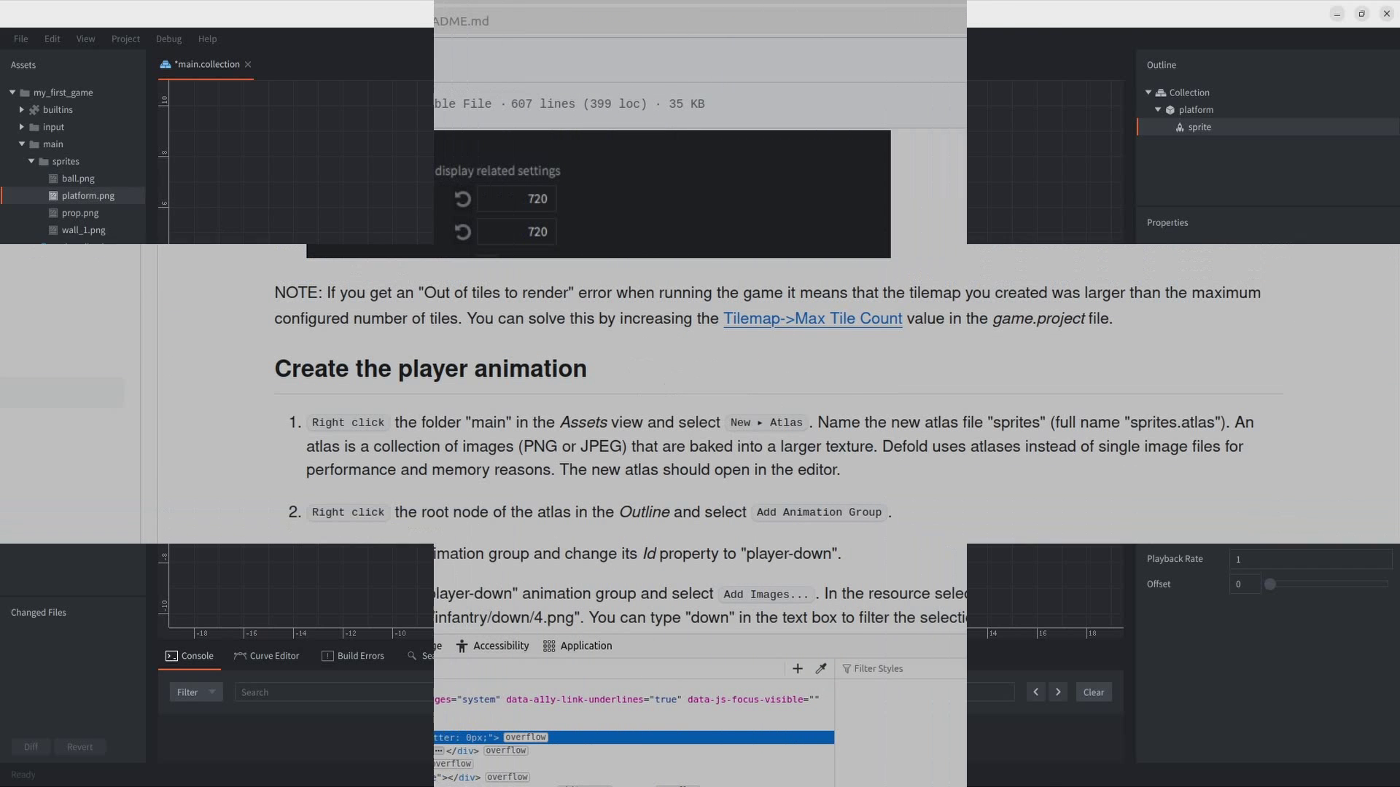
Highlight the tutorial sentences explaining why atlases are used, then bring up the sprites folder's options.
left_click_drag(920, 454, 865, 480)
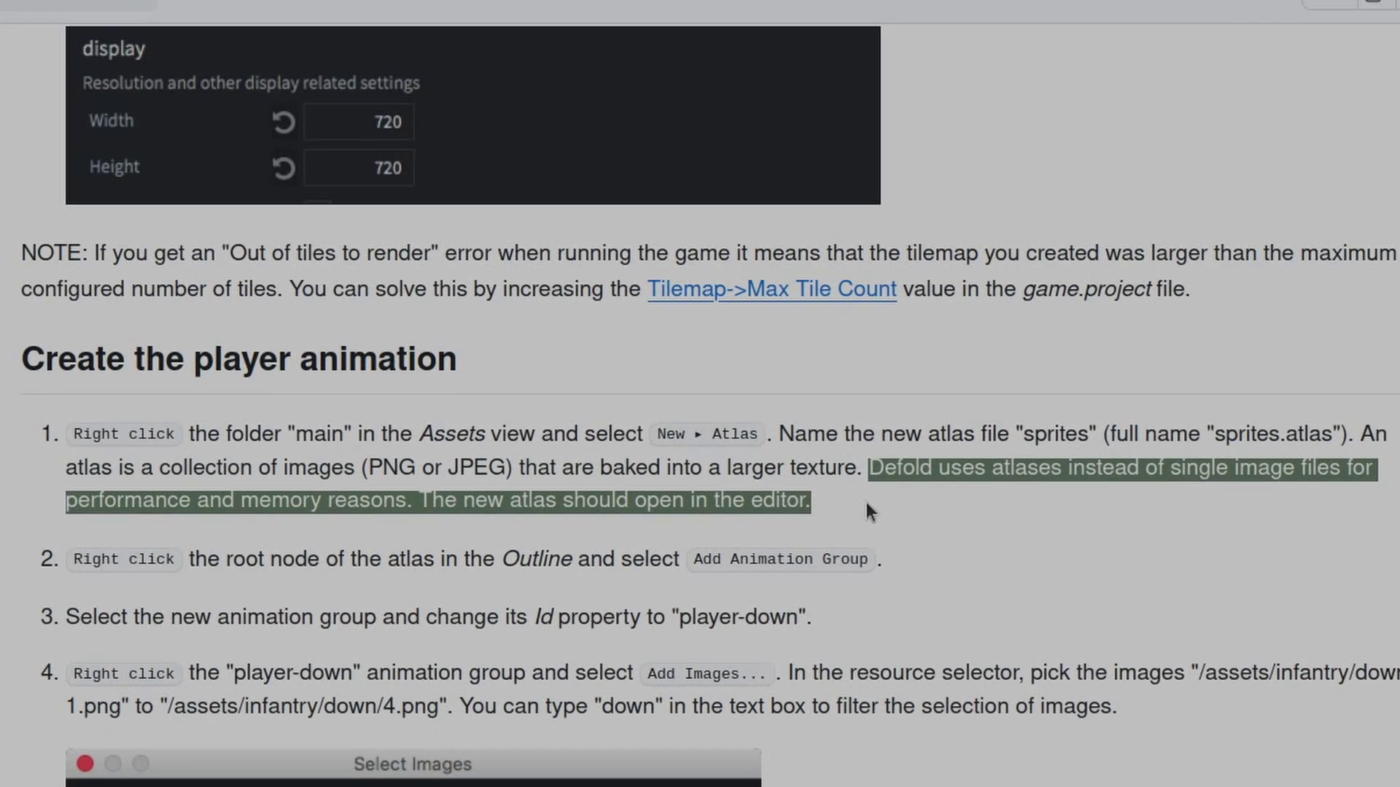
left_click(866, 491)
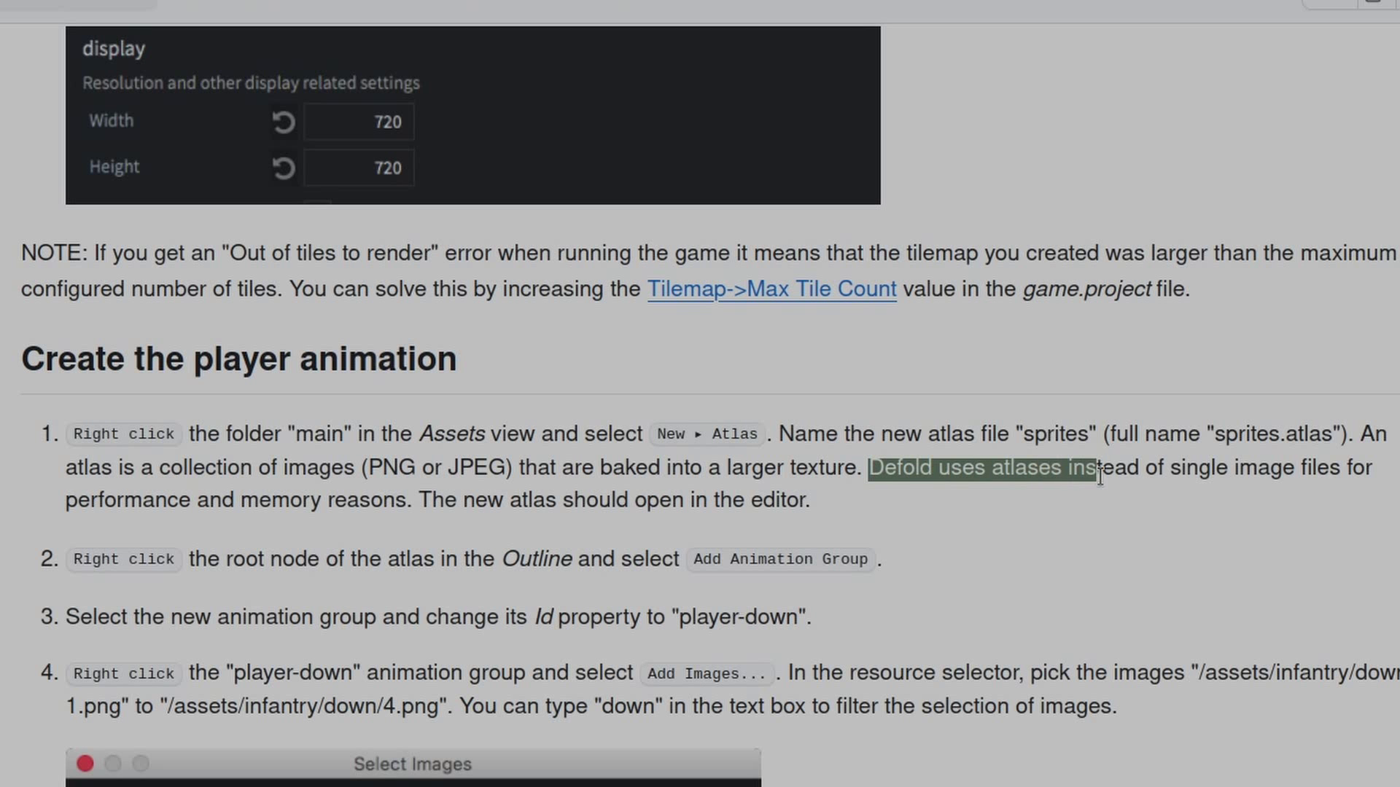
left_click_drag(1100, 475, 1294, 478)
left_click_drag(1383, 492, 1004, 497)
left_click(837, 510)
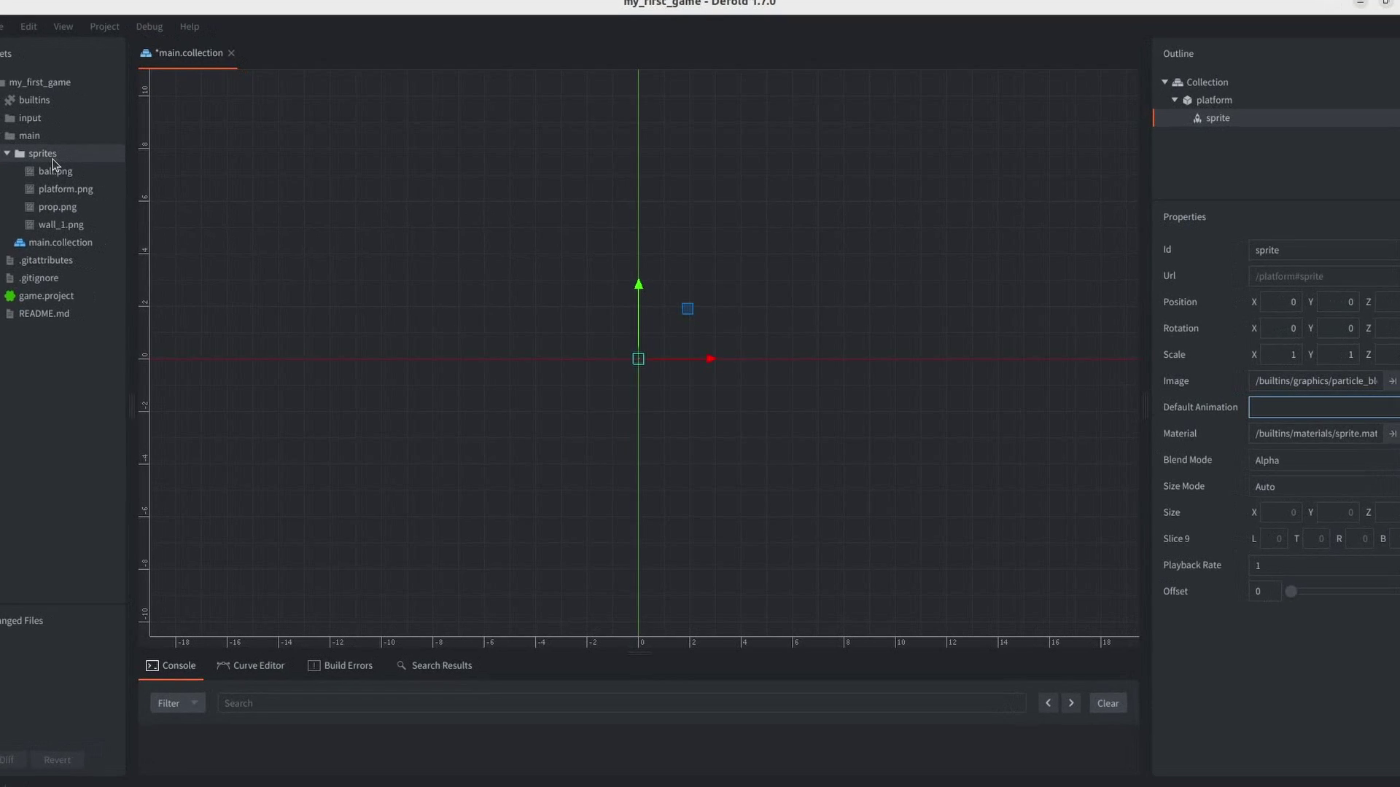
right_click(94, 150)
Create a new atlas named main in the sprites folder.
mouse_move(80, 298)
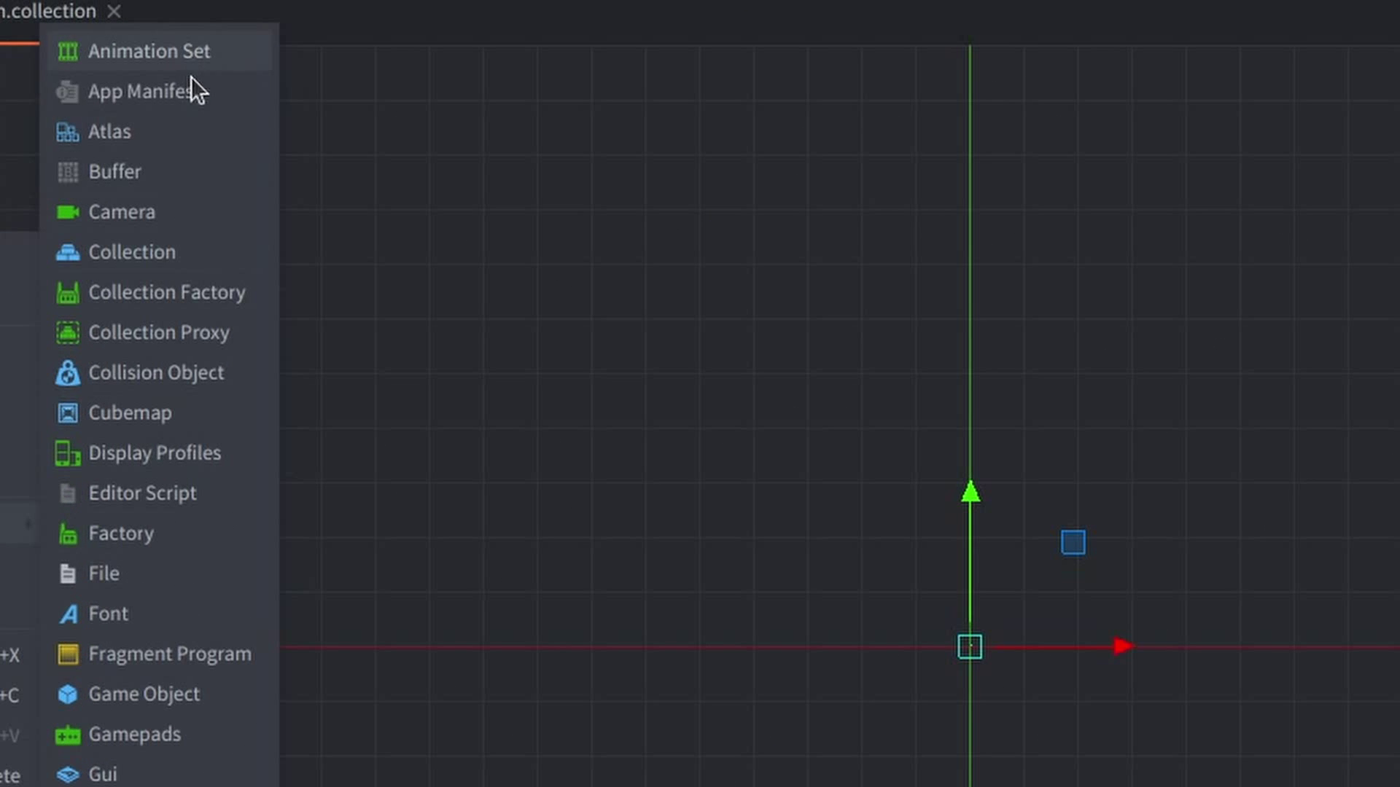
left_click(194, 142)
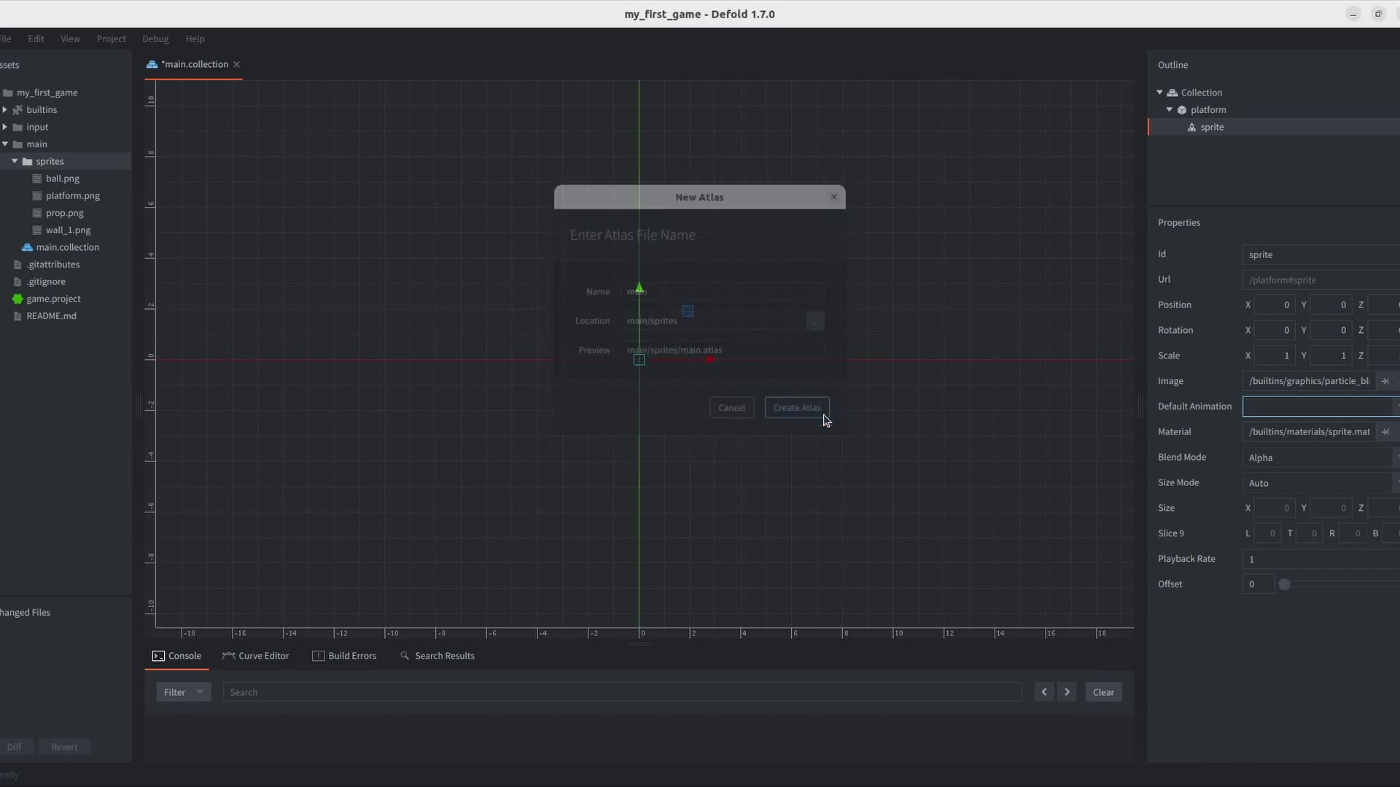
left_click(822, 412)
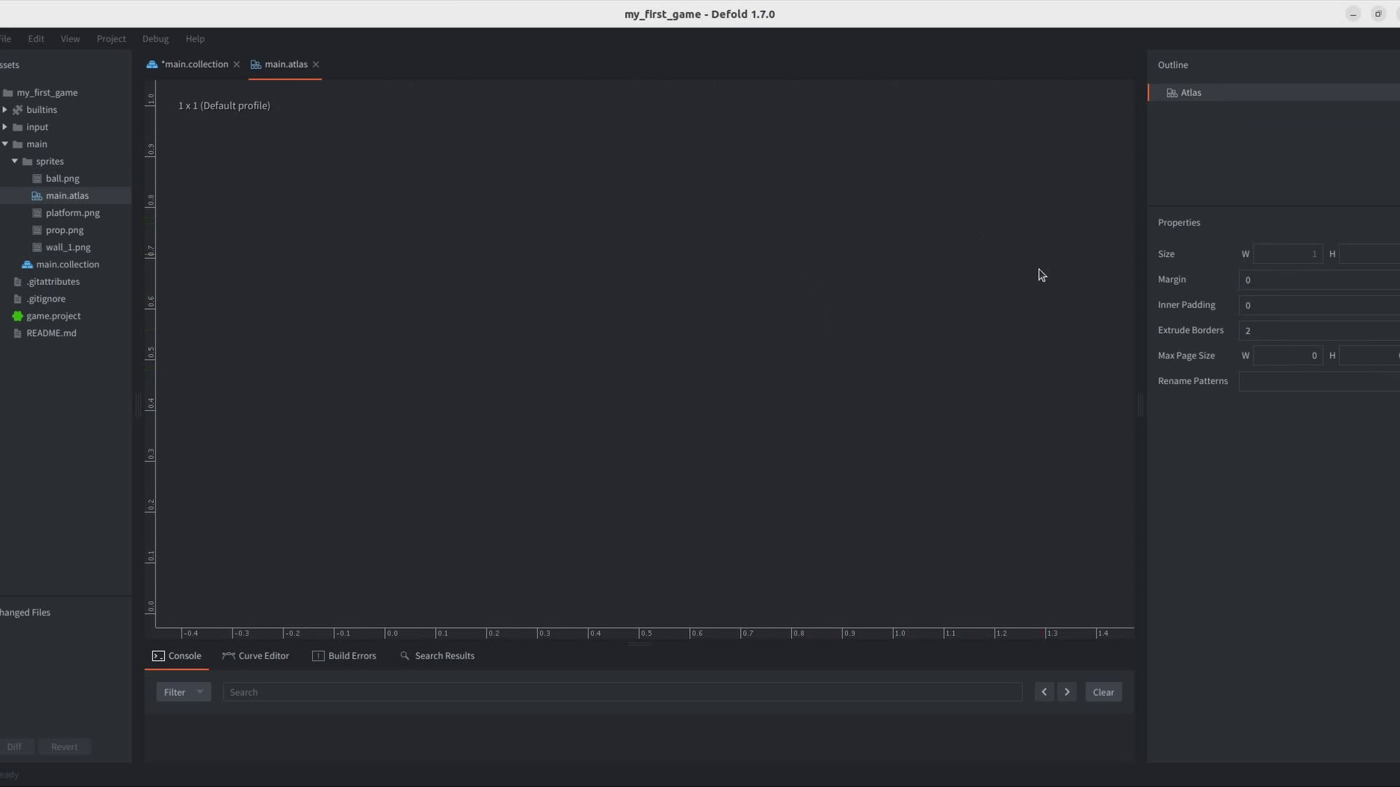
Add ball, platform, prop and wall_1 images to the main atlas.
right_click(1197, 94)
left_click(1259, 269)
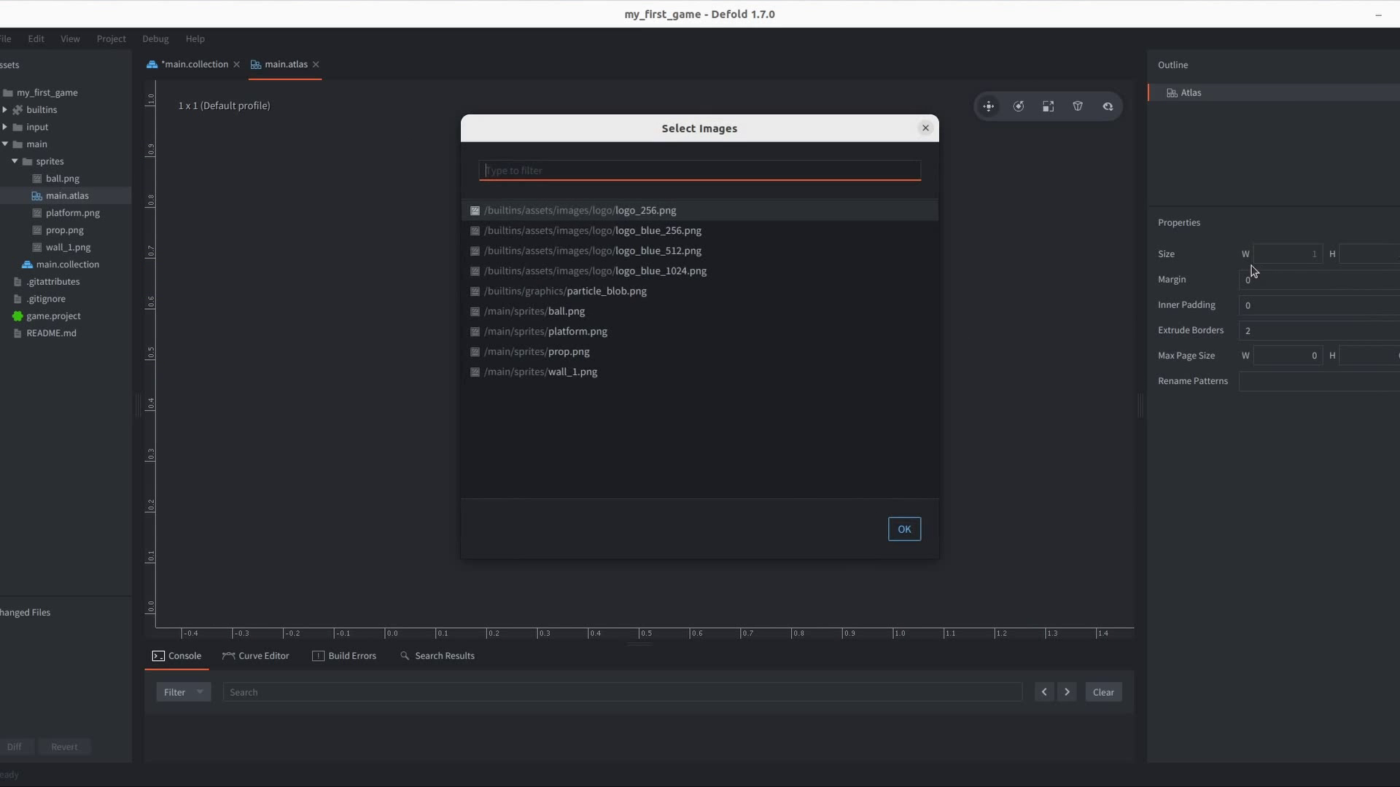
left_click(582, 319)
left_click(590, 371, "shift")
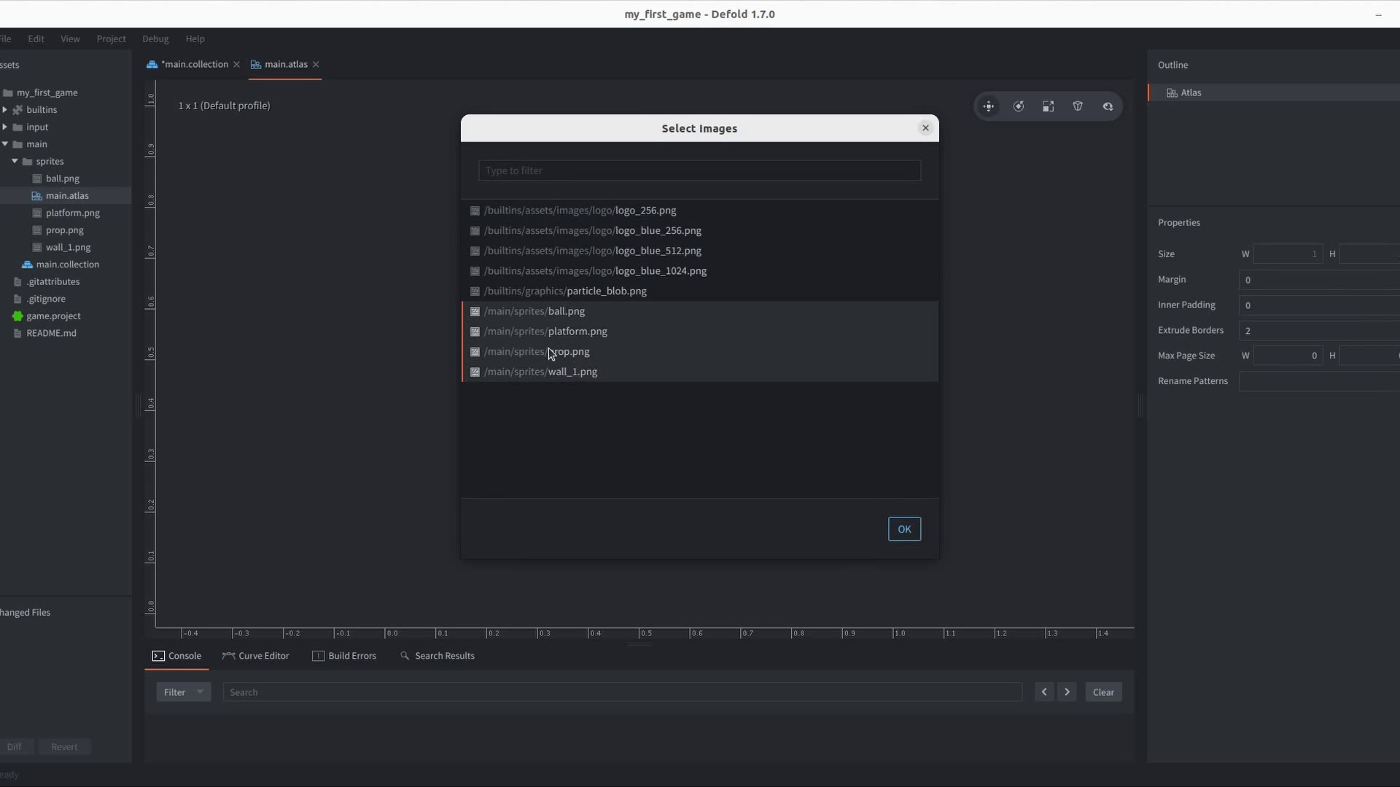
left_click(904, 531)
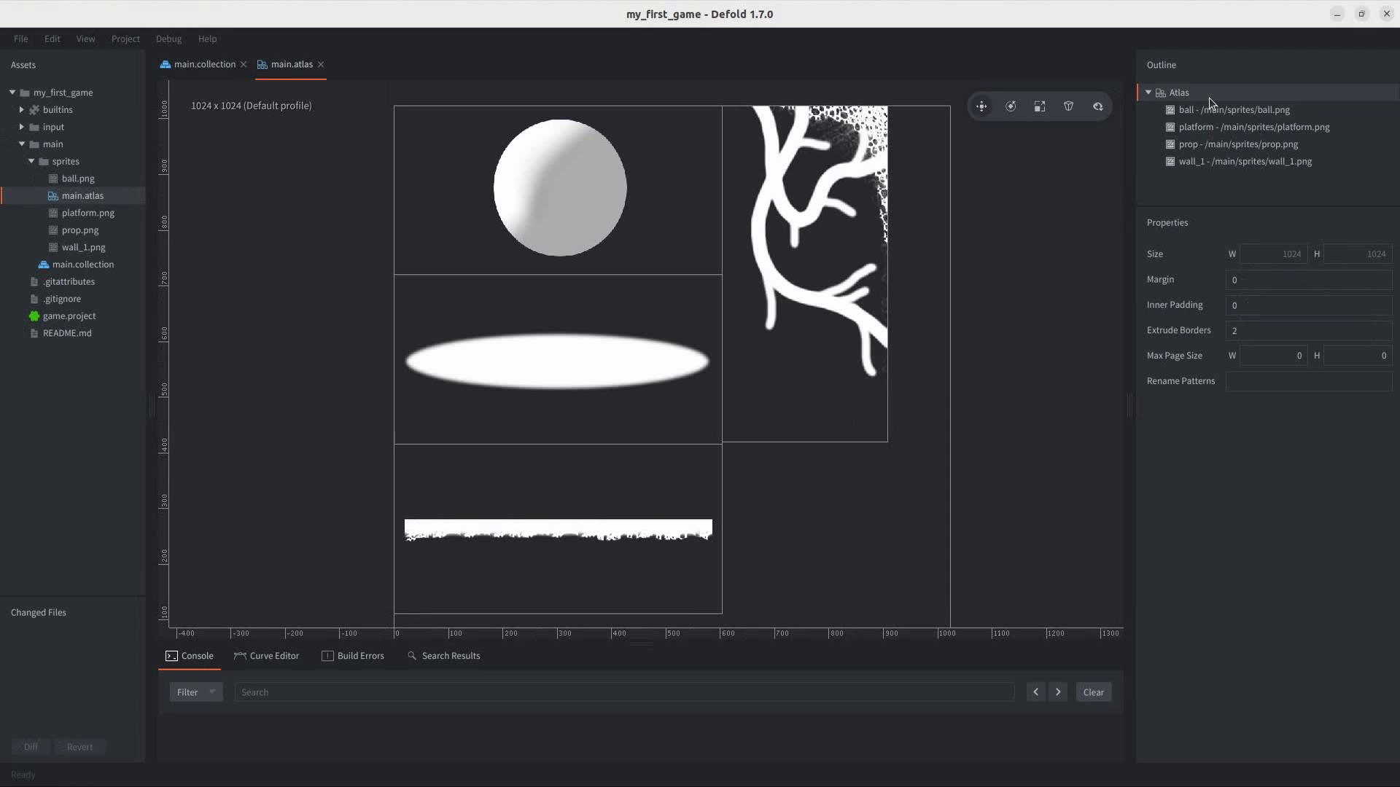
Add a New Animation group and move prop and wall_1 into it.
right_click(1196, 98)
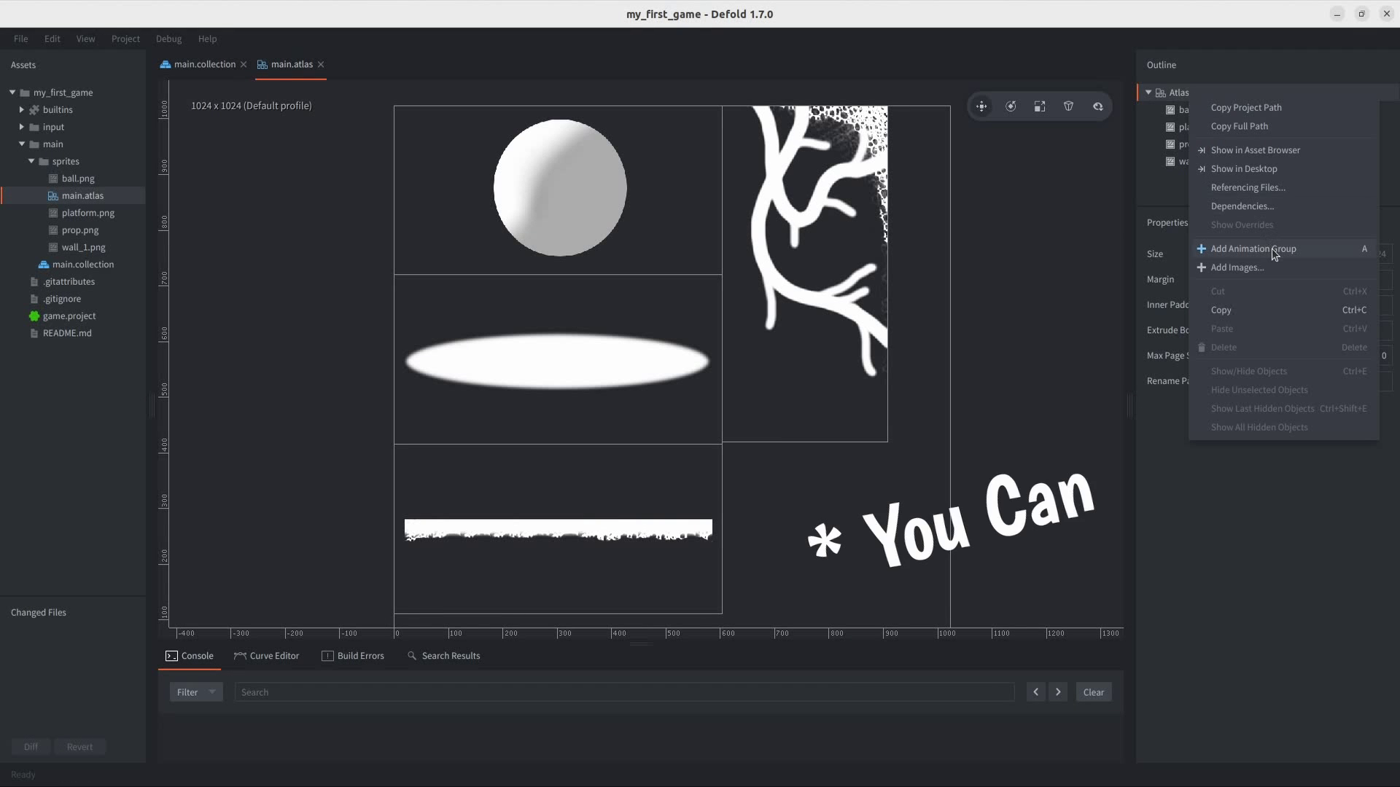
left_click(1273, 250)
left_click(1232, 161)
left_click(1232, 150, "shift")
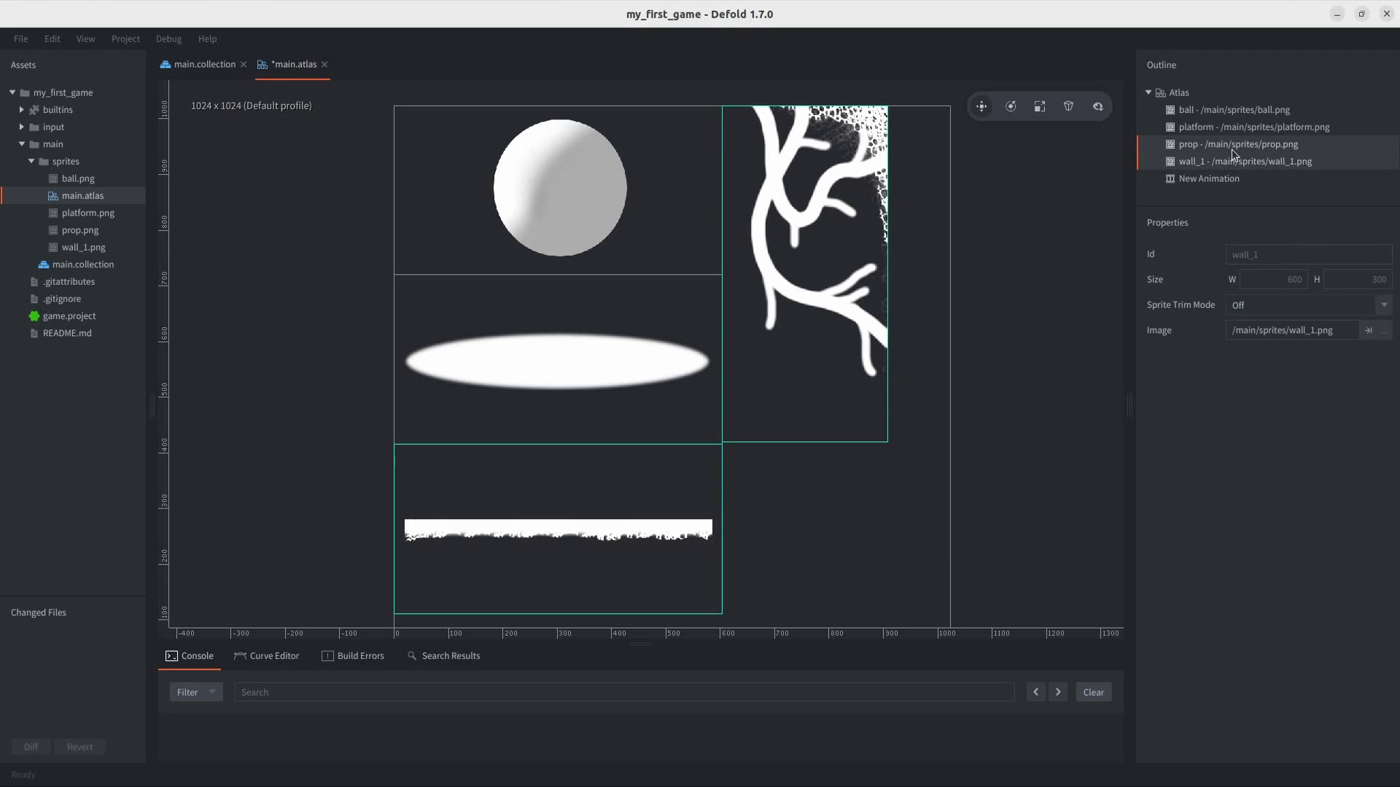
left_click_drag(1232, 151, 1212, 181)
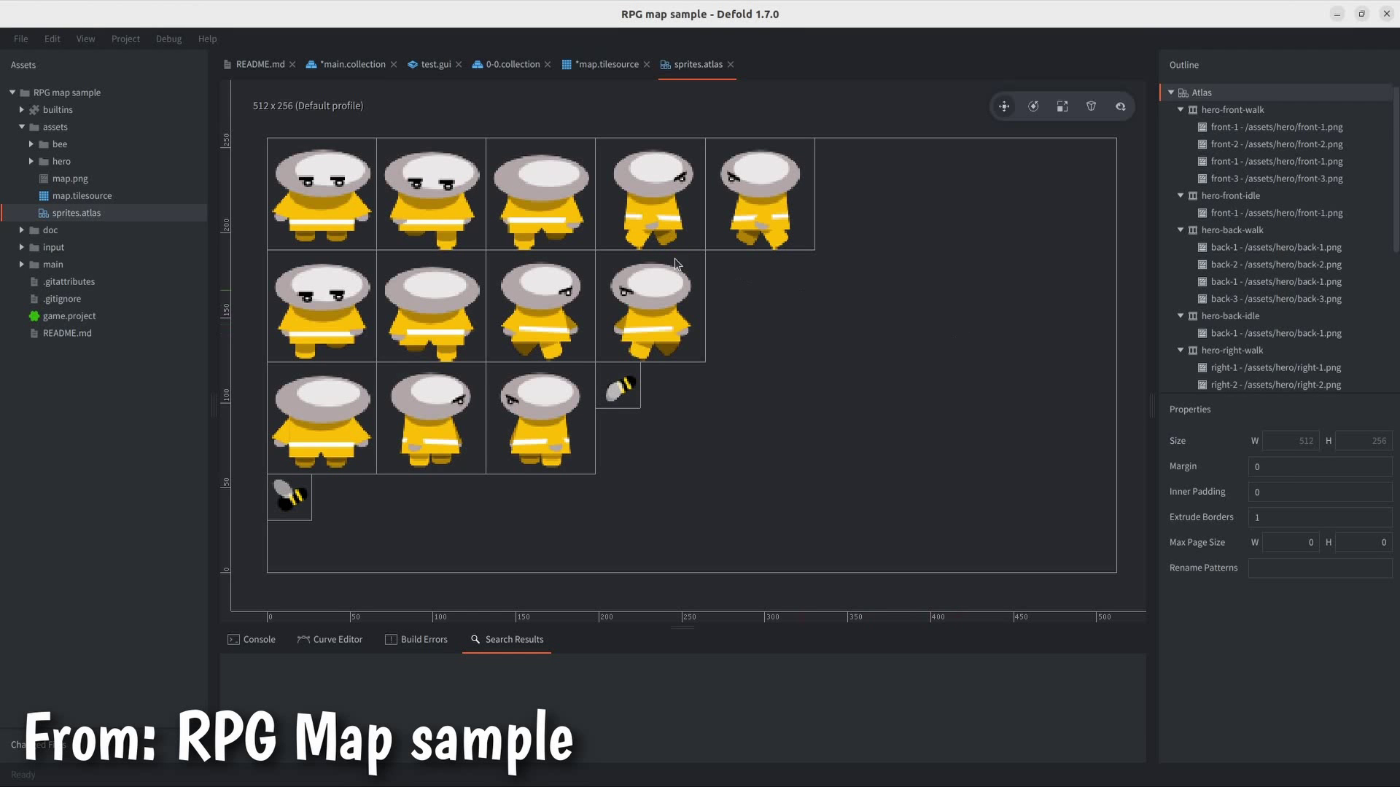
Inspect the first five hero frames in the atlas.
left_click(291, 158)
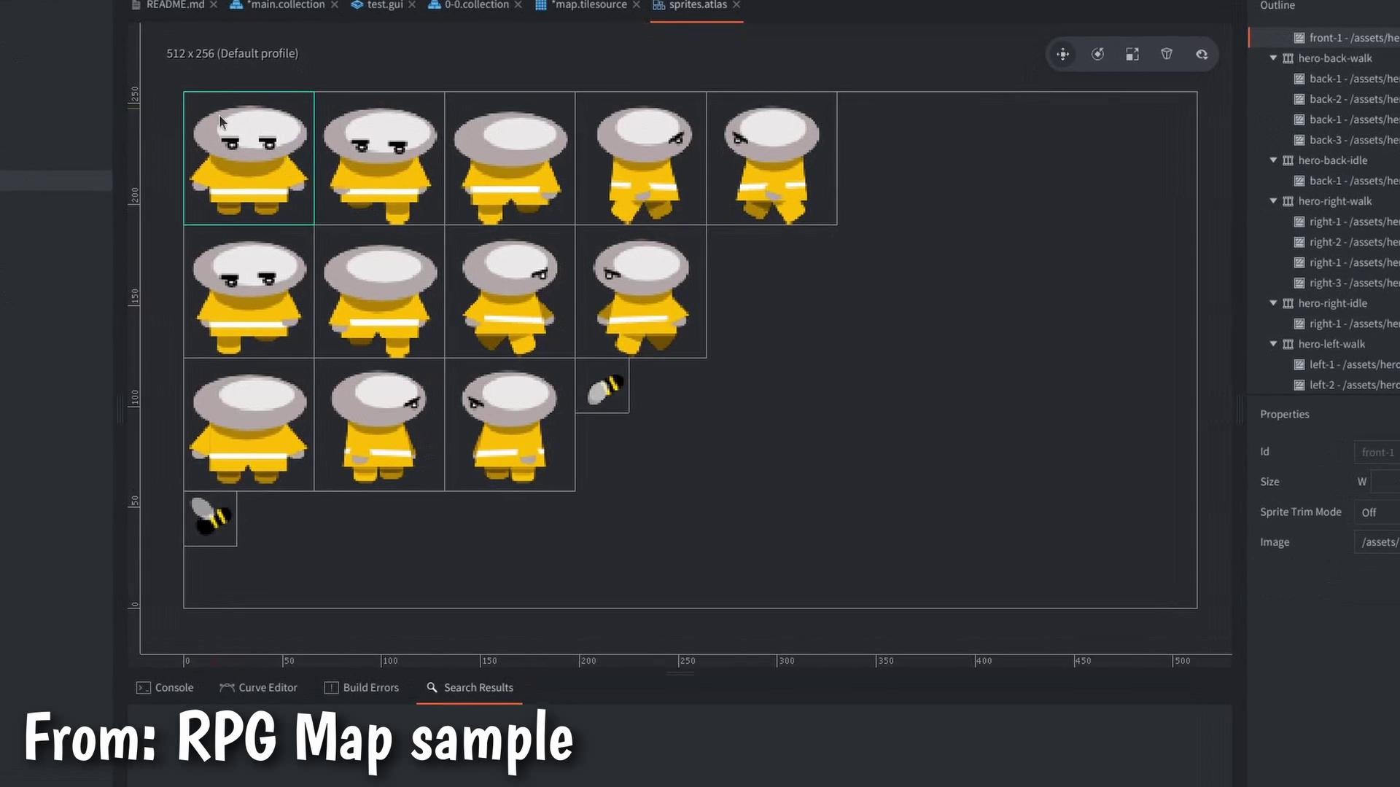
left_click(370, 192)
left_click(540, 193)
left_click(648, 131)
left_click(736, 131)
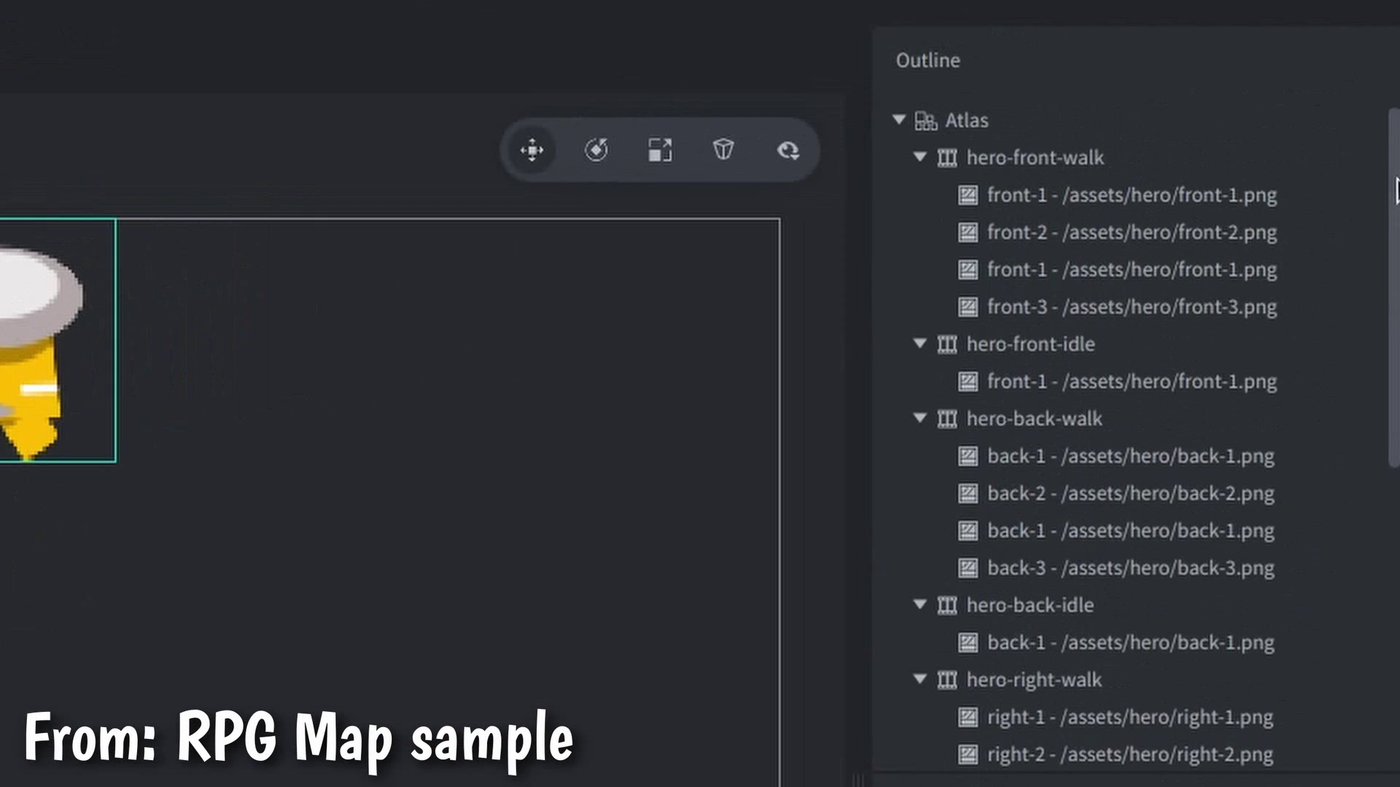
Browse the hero-back-walk frames and collapse the hero walk and idle animation groups.
left_click(935, 164)
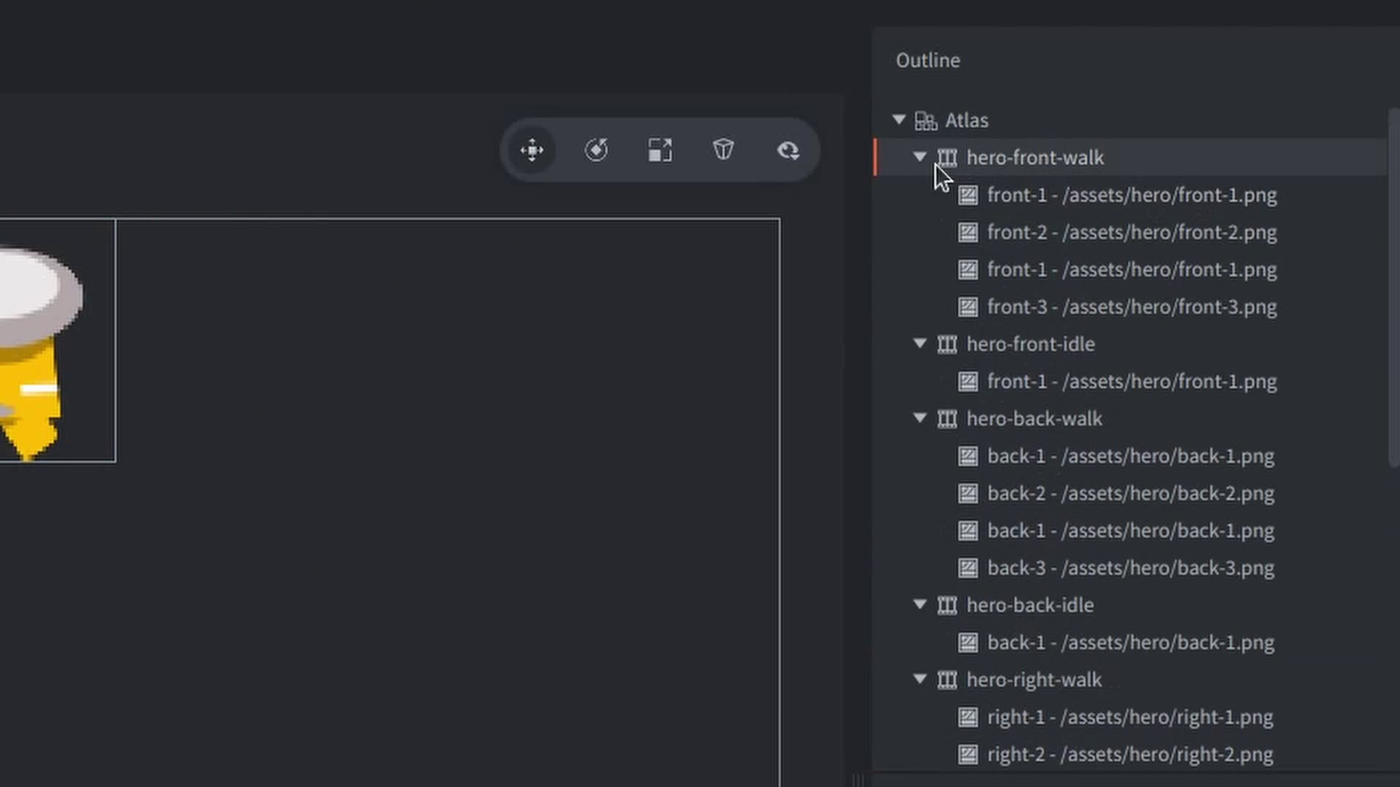
left_click(922, 161)
left_click(918, 195)
left_click(970, 233)
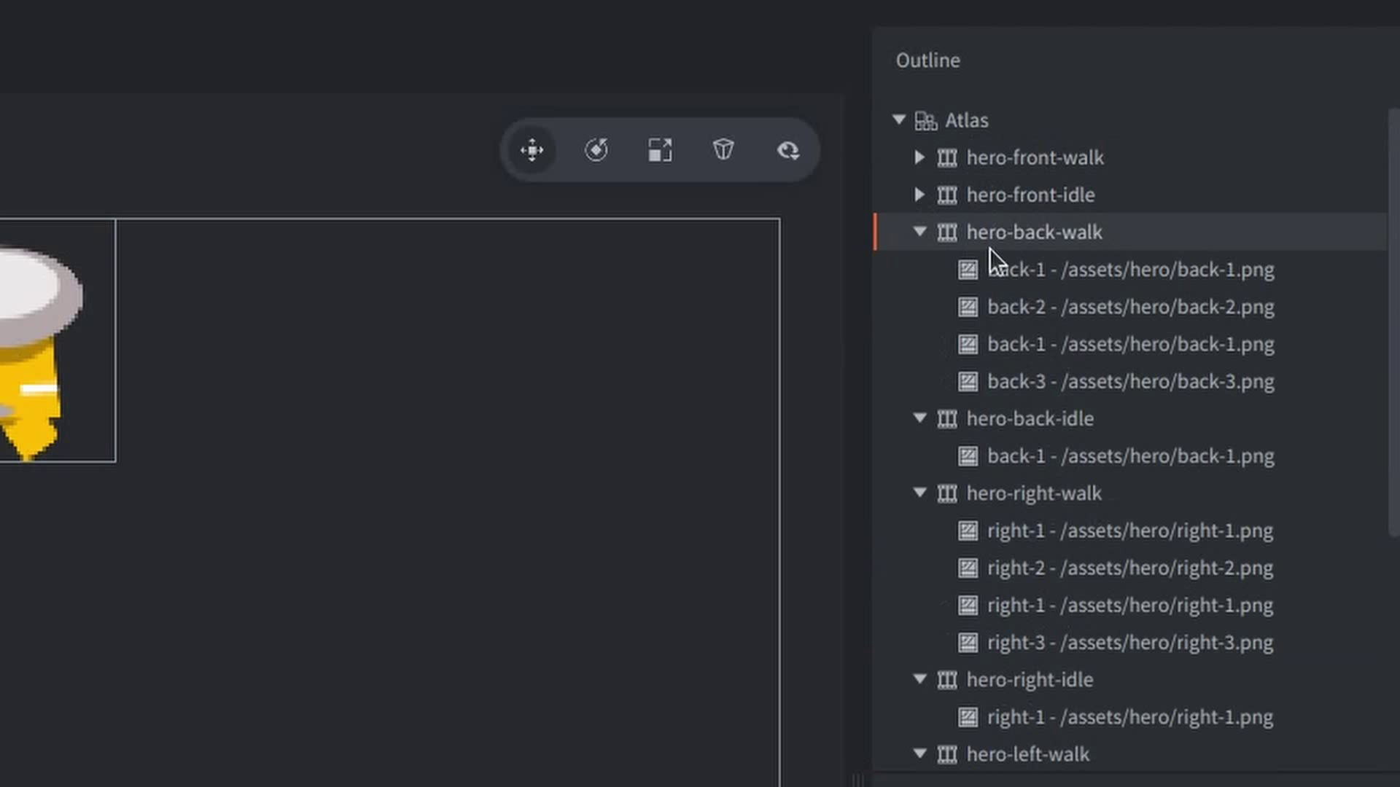
left_click(1021, 271)
left_click(1039, 307)
left_click(1047, 345)
left_click(1050, 377)
left_click(951, 232)
left_click(920, 232)
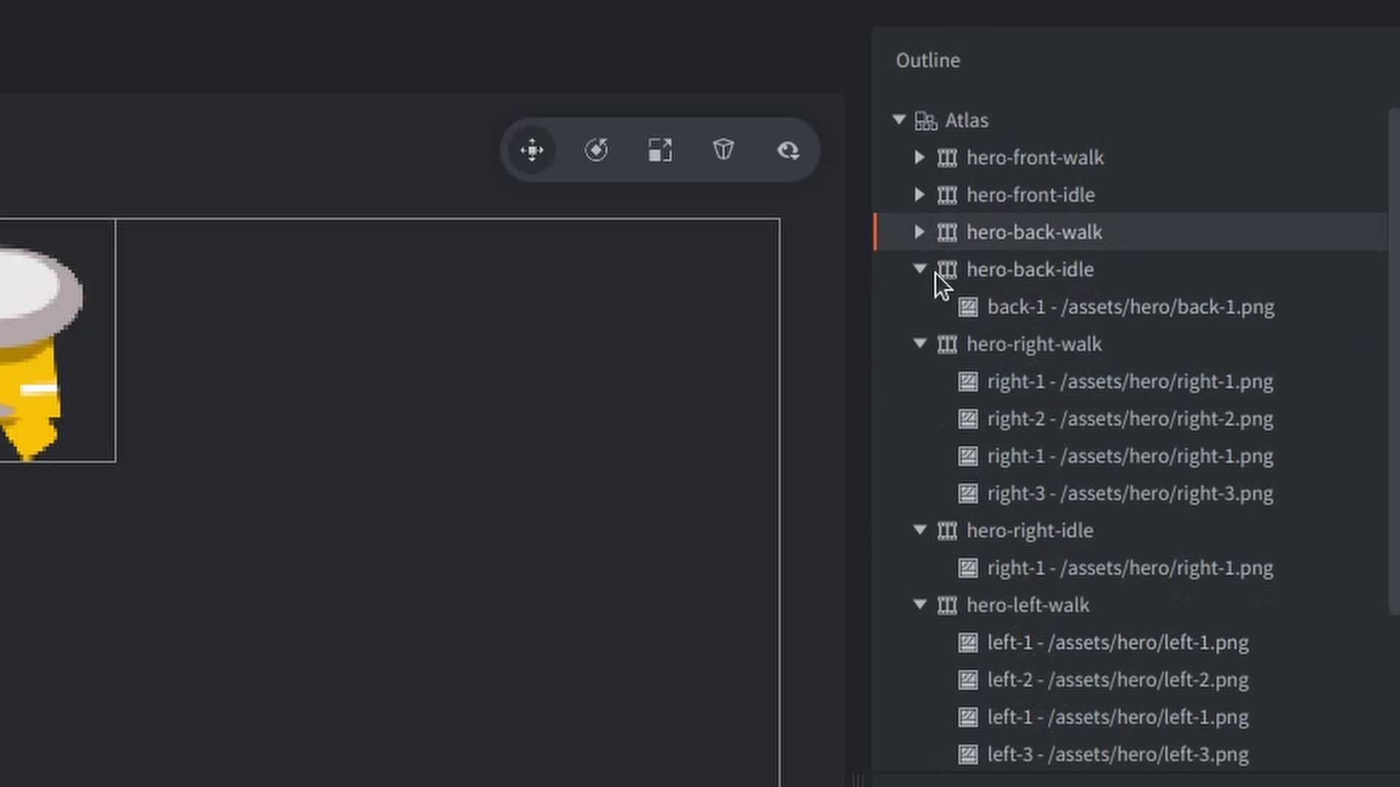
left_click(919, 269)
left_click(919, 307)
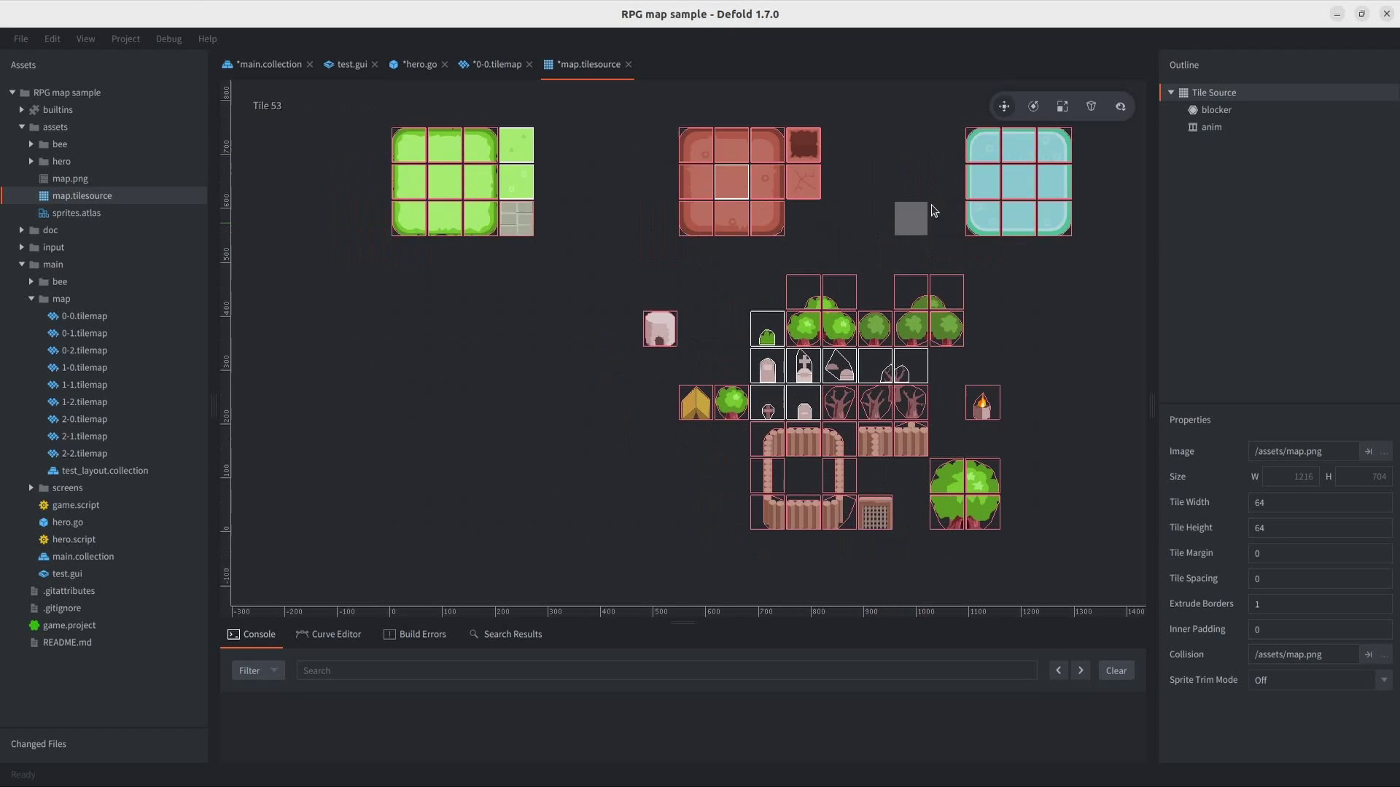
In 0-0.tilemap, paint stone tiles into the gap and grass over the upper-left area.
left_click(484, 66)
key("space")
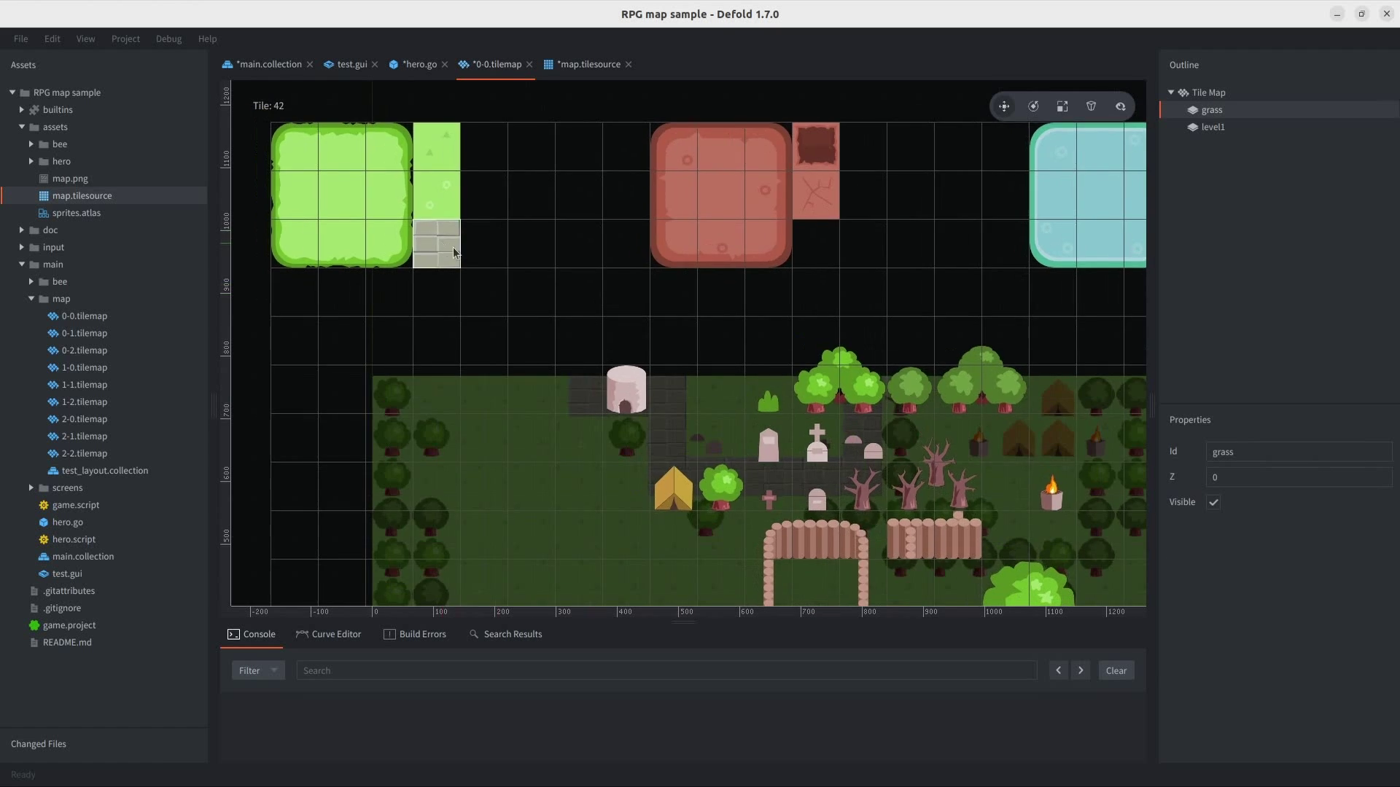
left_click(437, 242)
mouse_move(627, 364)
left_mouse_down()
mouse_move(627, 292)
mouse_move(921, 313)
mouse_move(656, 358)
left_mouse_up()
key("space")
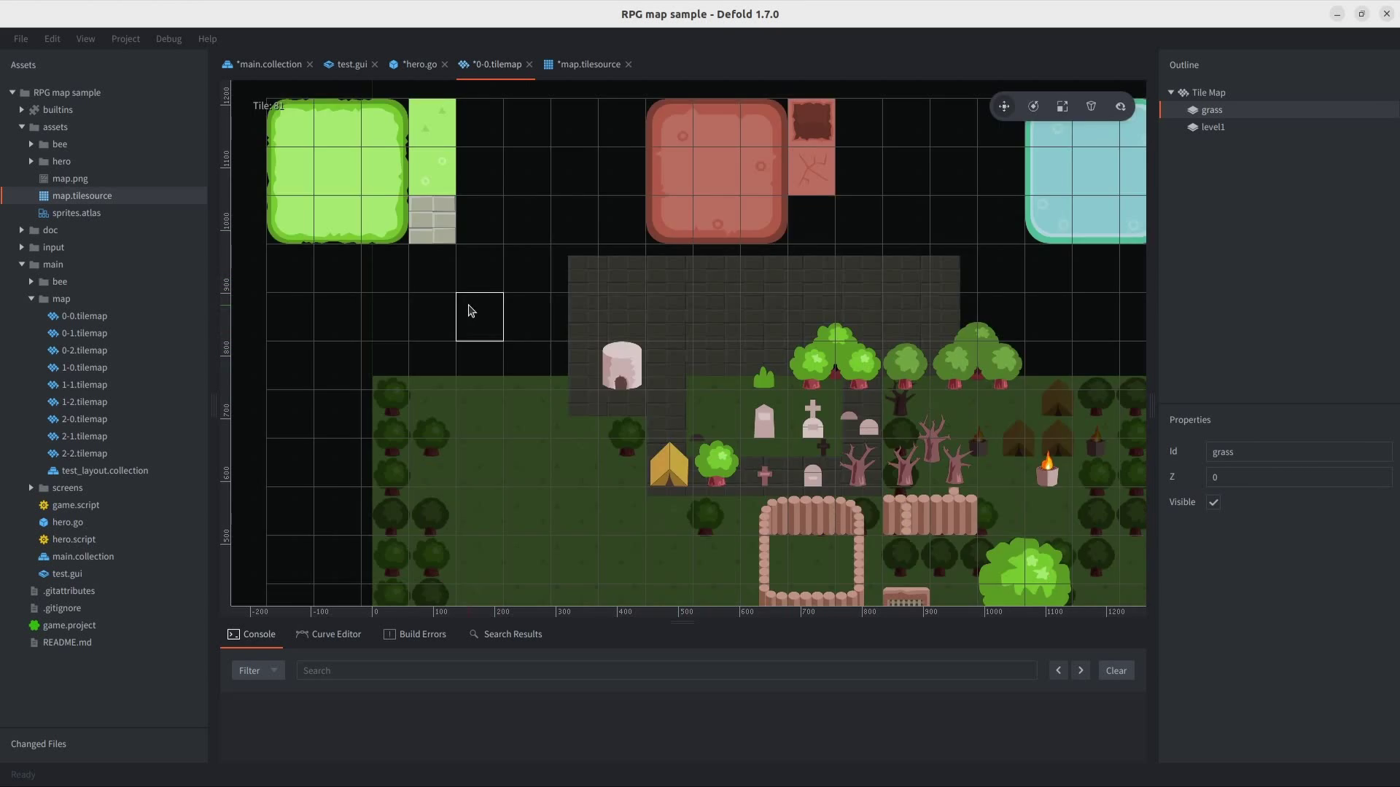
left_click(478, 309)
mouse_move(387, 349)
left_mouse_down()
mouse_move(521, 253)
mouse_move(922, 235)
mouse_move(994, 360)
left_mouse_up()
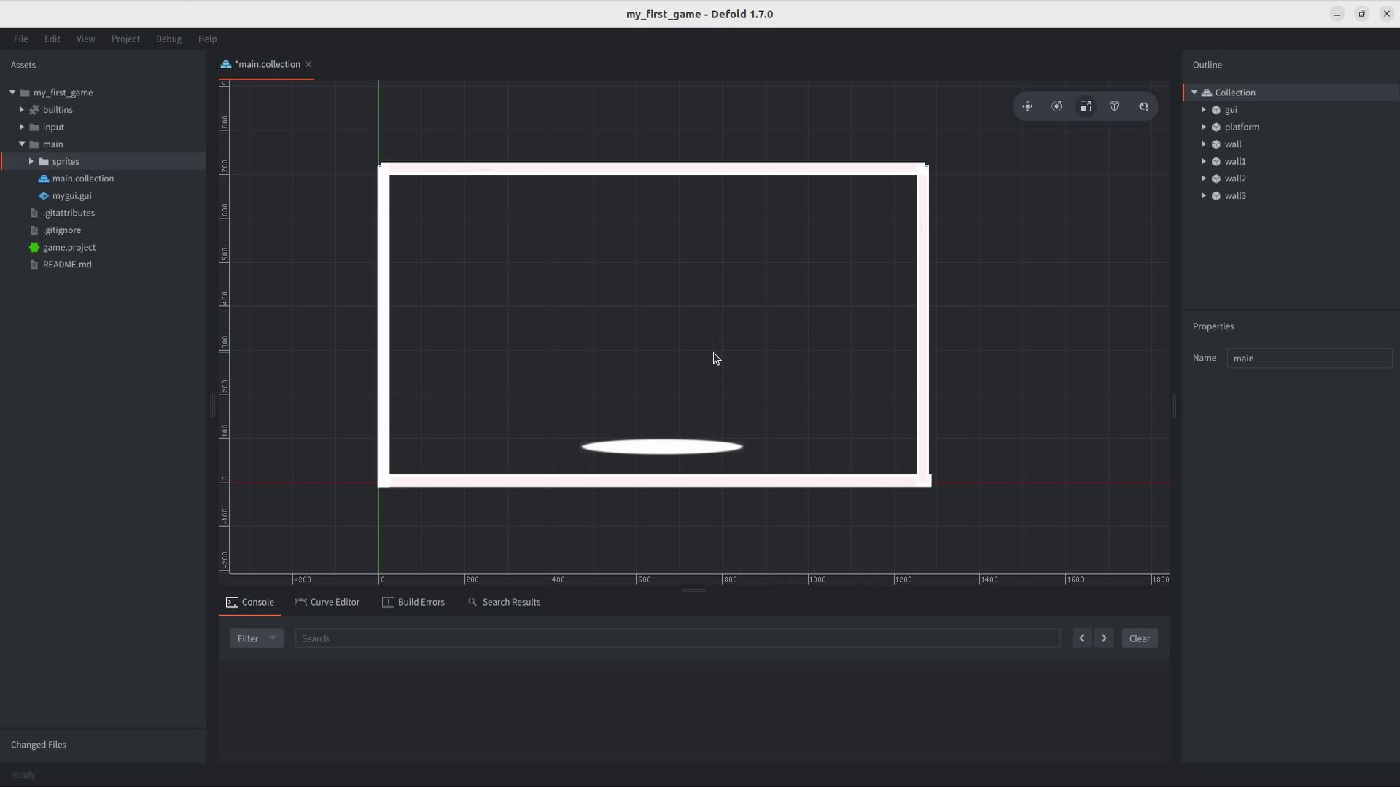
Check that the platform's collision object has a Box shape.
scroll(766, 353, "down", 3)
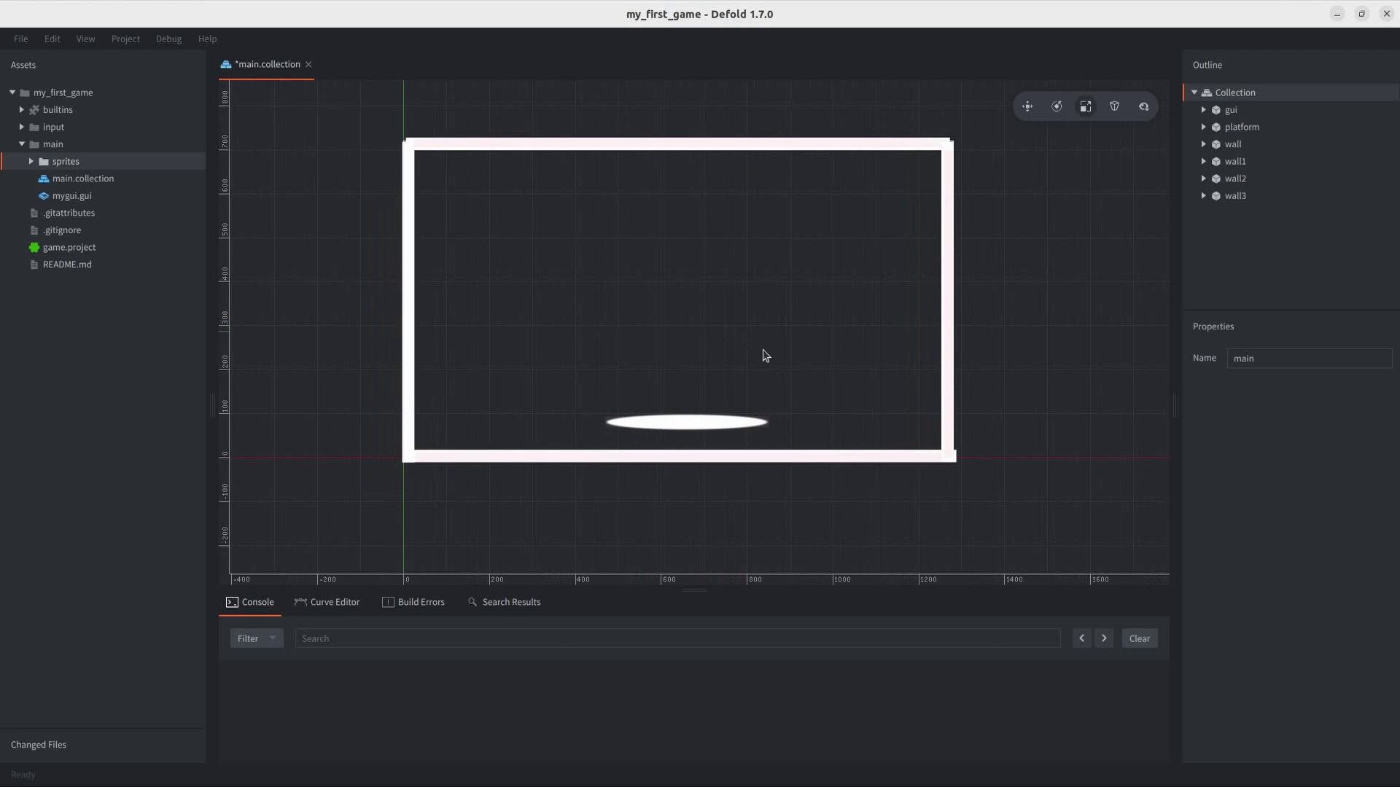
scroll(750, 275, "up", 3)
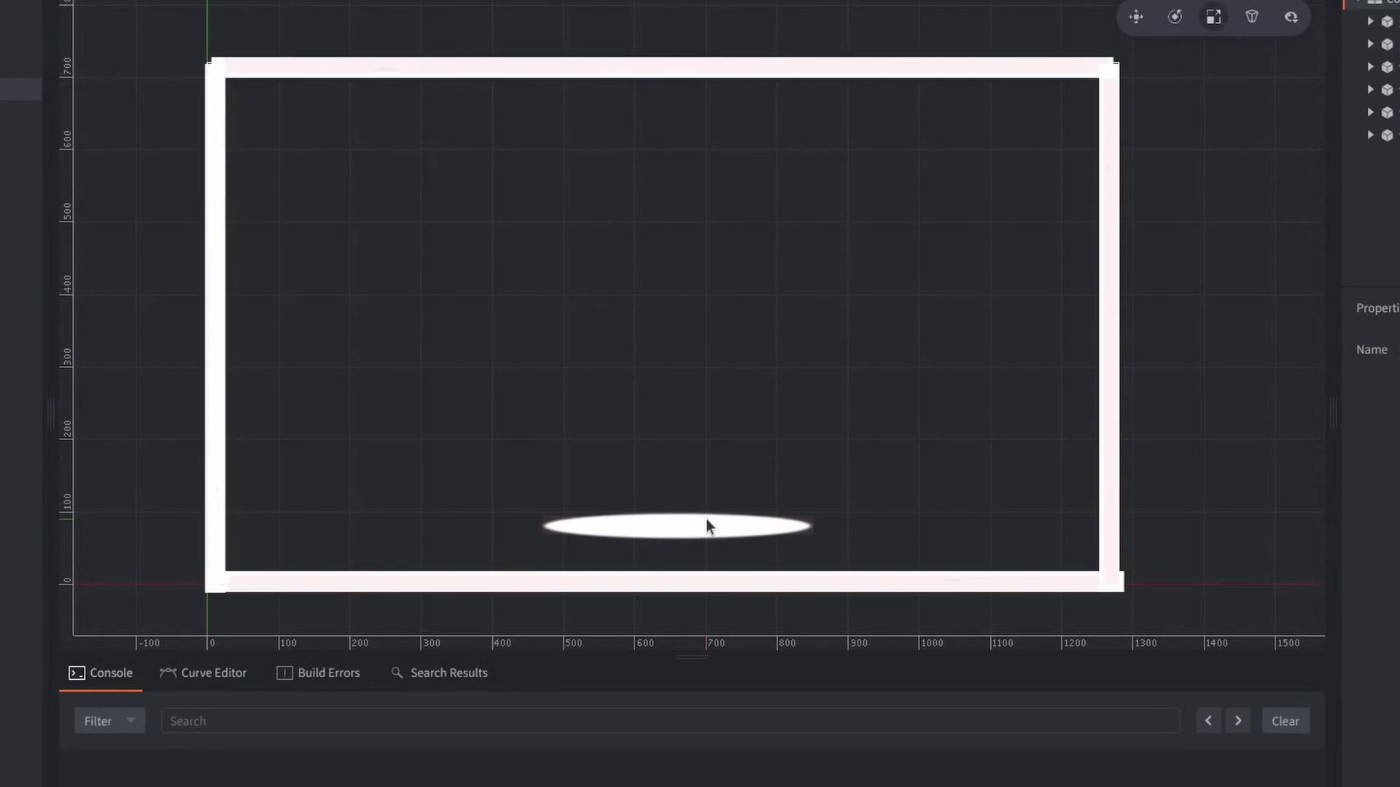
left_click(709, 522)
left_click(1204, 128)
left_click(1241, 145)
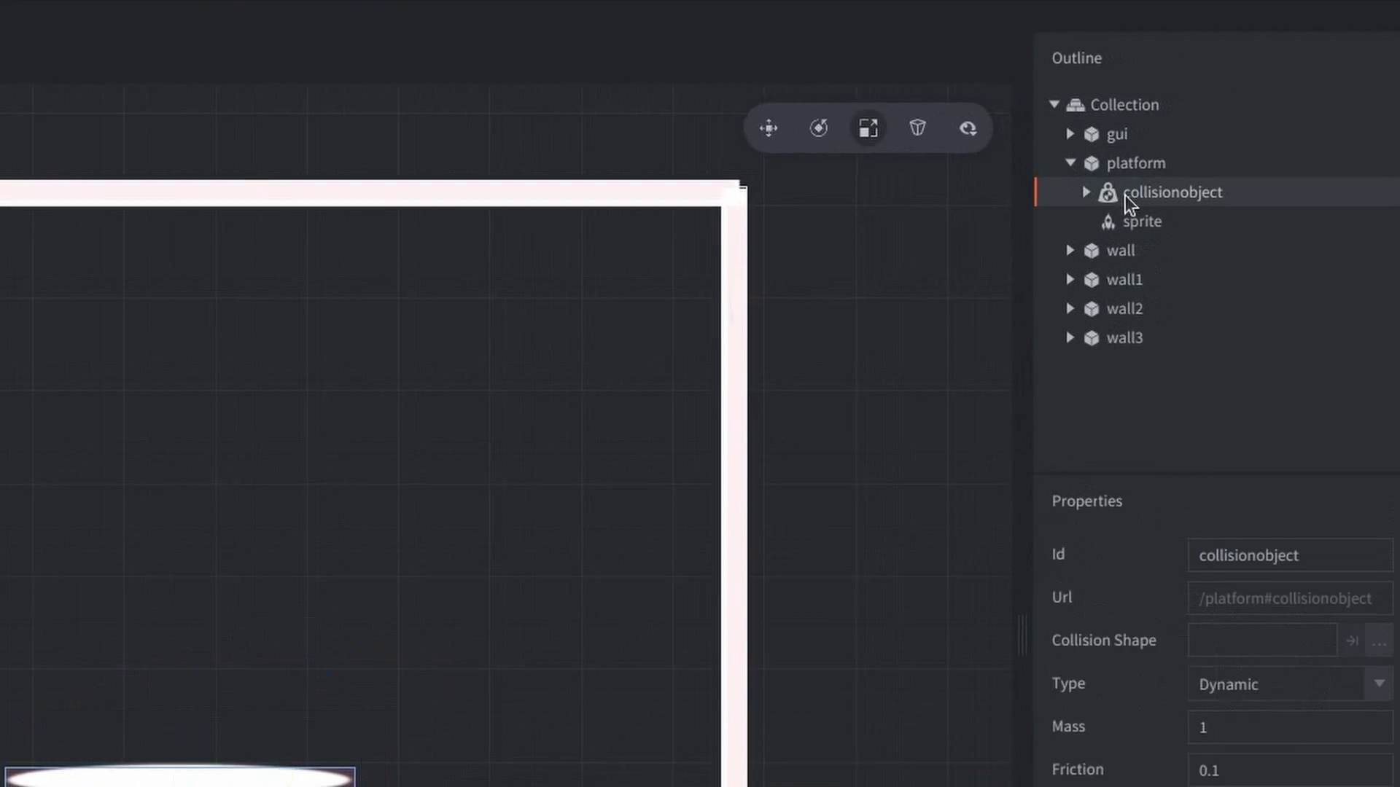
left_click(1213, 145)
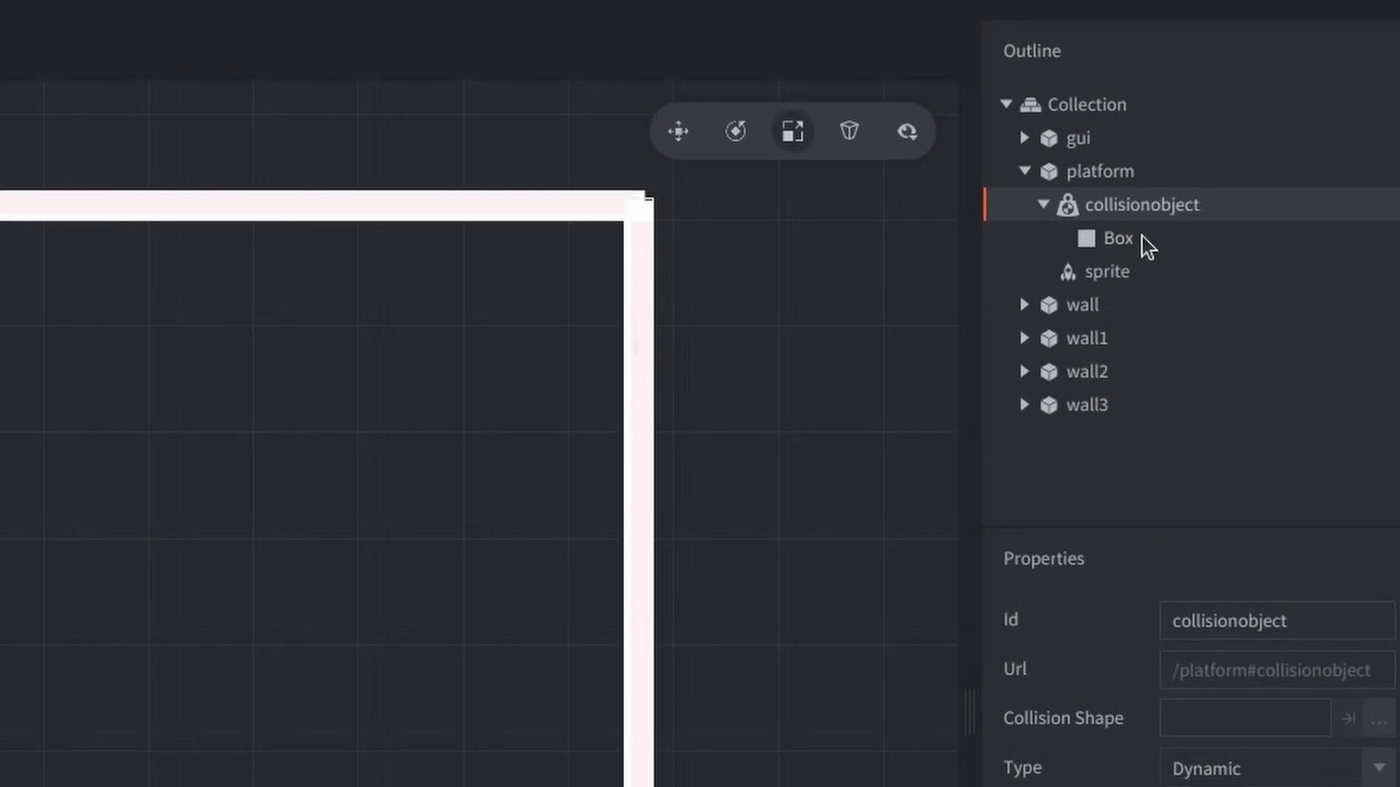
left_click(1145, 241)
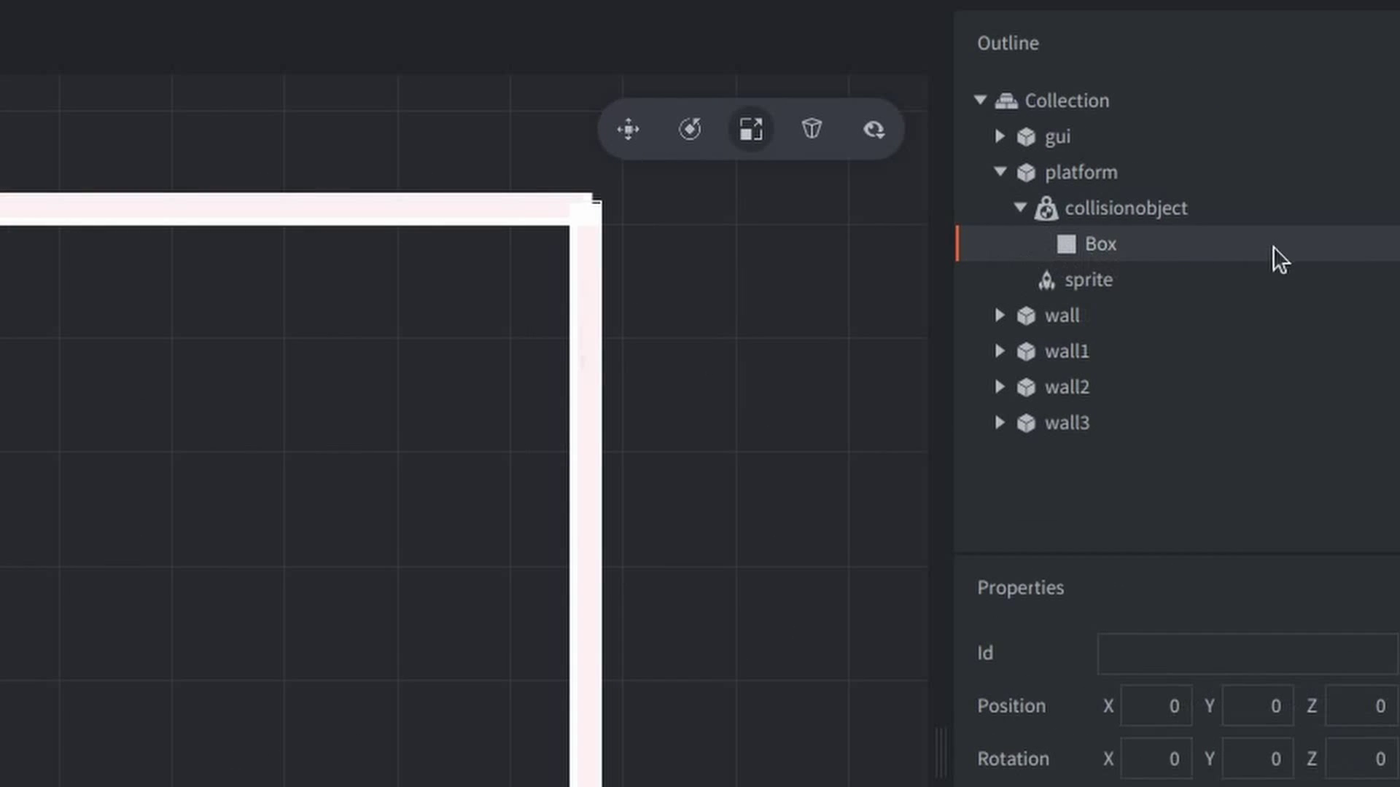
left_click(1006, 167)
Check that the wall's collision object has a Box shape.
left_click(1000, 208)
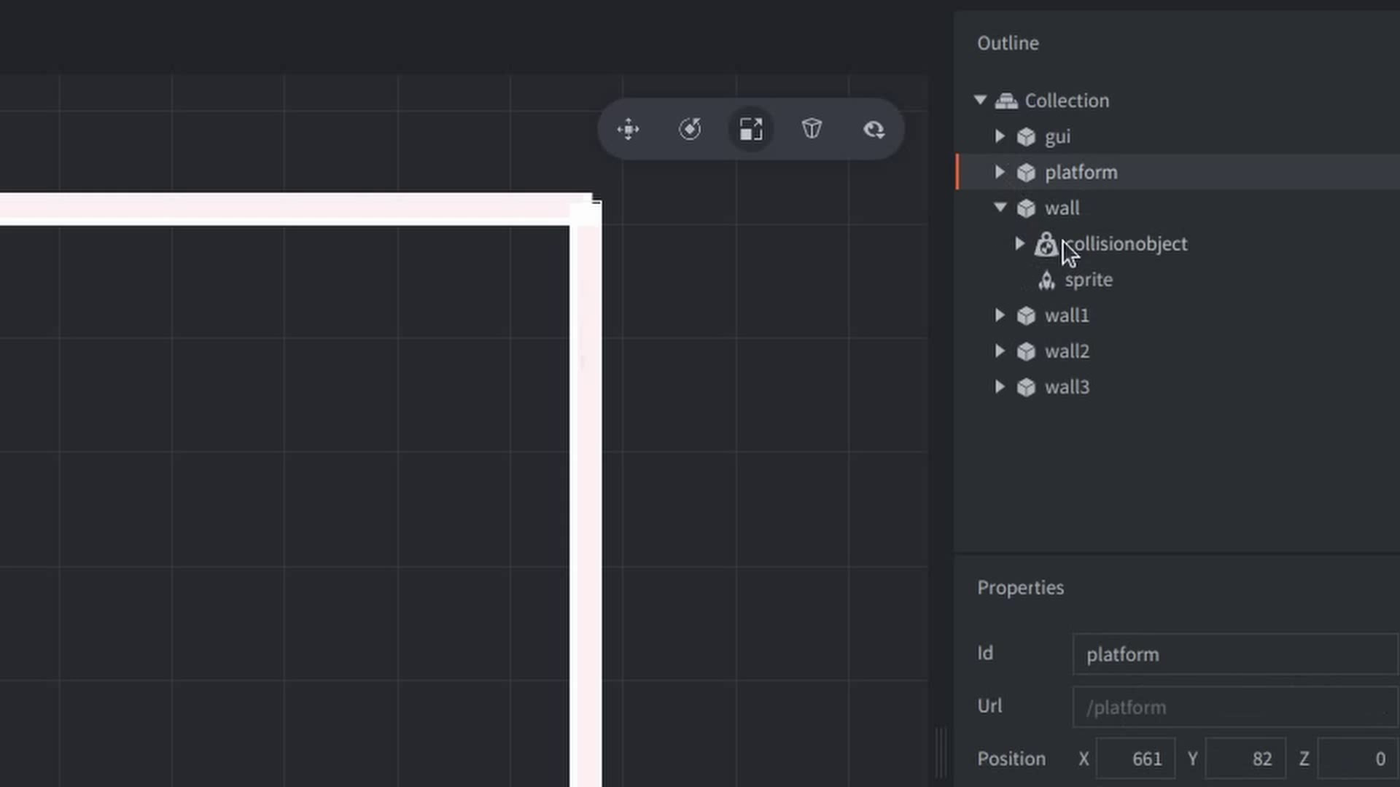
left_click(1064, 240)
left_click(1053, 280)
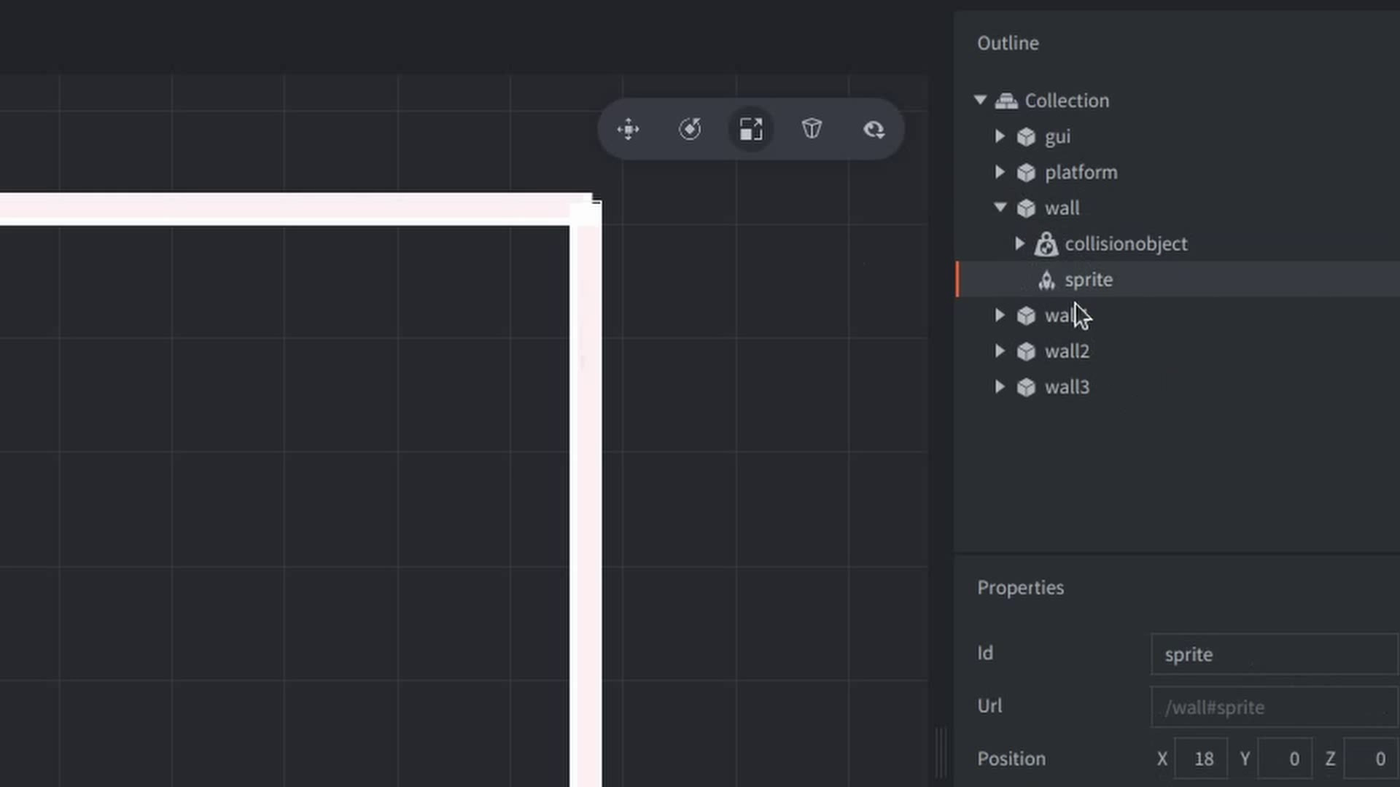
left_click(1017, 245)
left_click(1050, 265)
left_click(1000, 208)
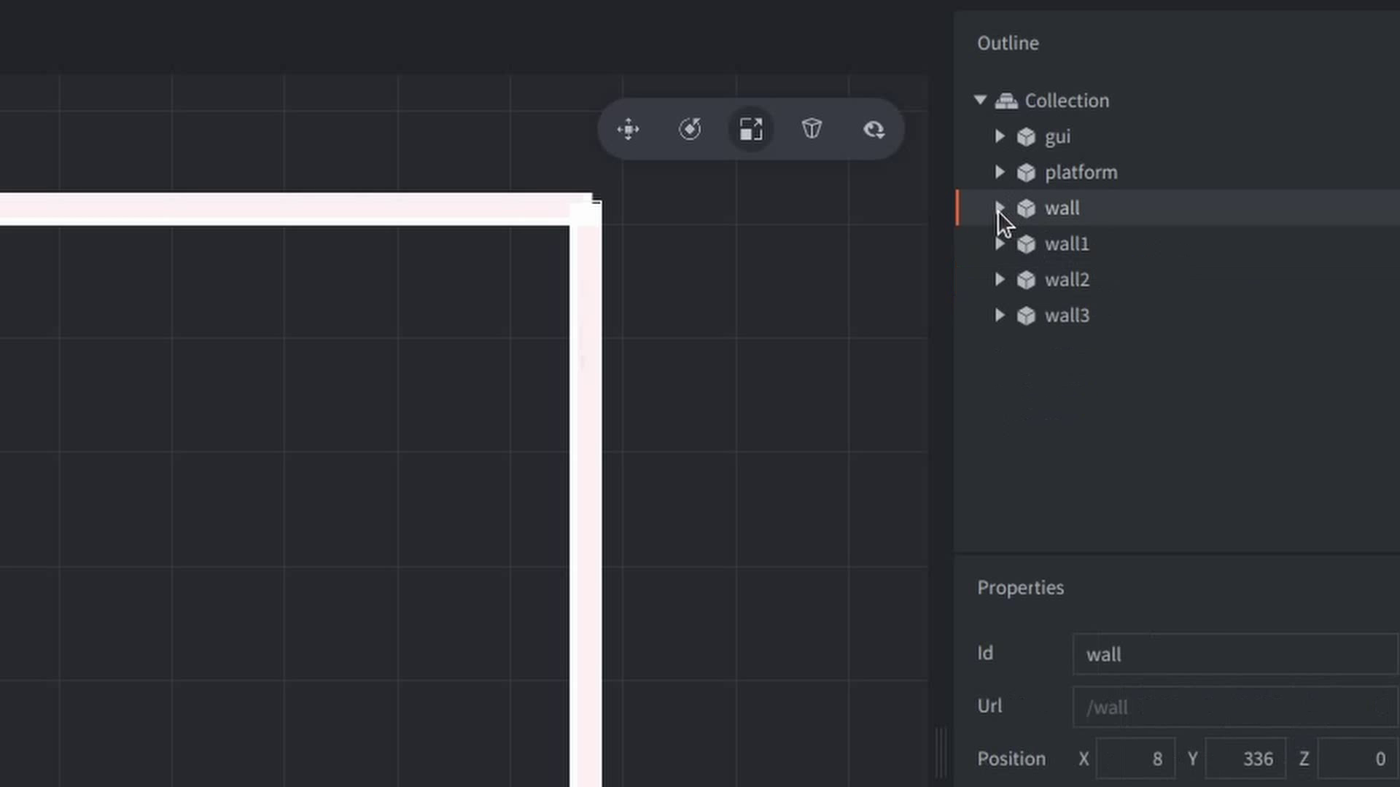
Move the gui object toward the lower right of the collection.
left_click(1089, 315, "shift")
left_click(1079, 134)
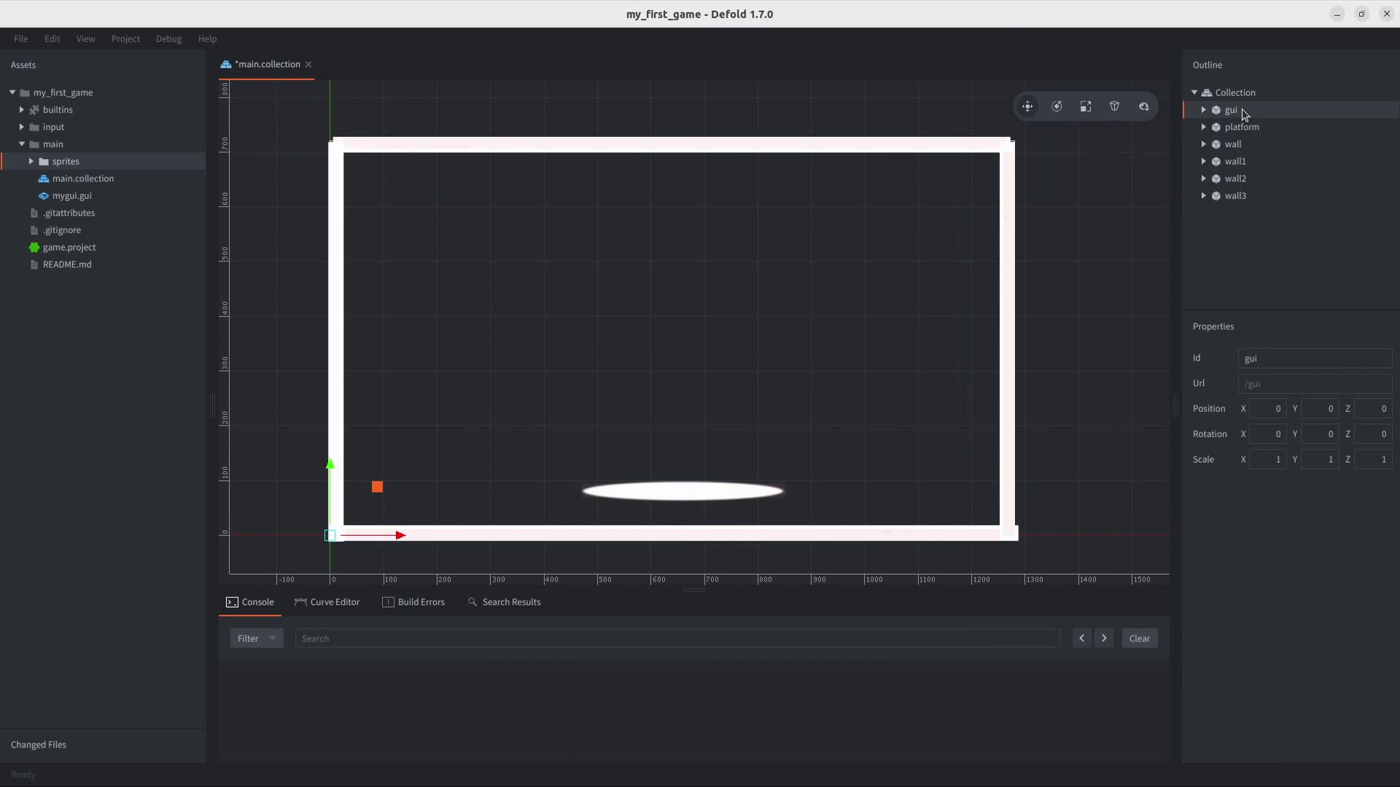
left_click_drag(388, 487, 544, 510)
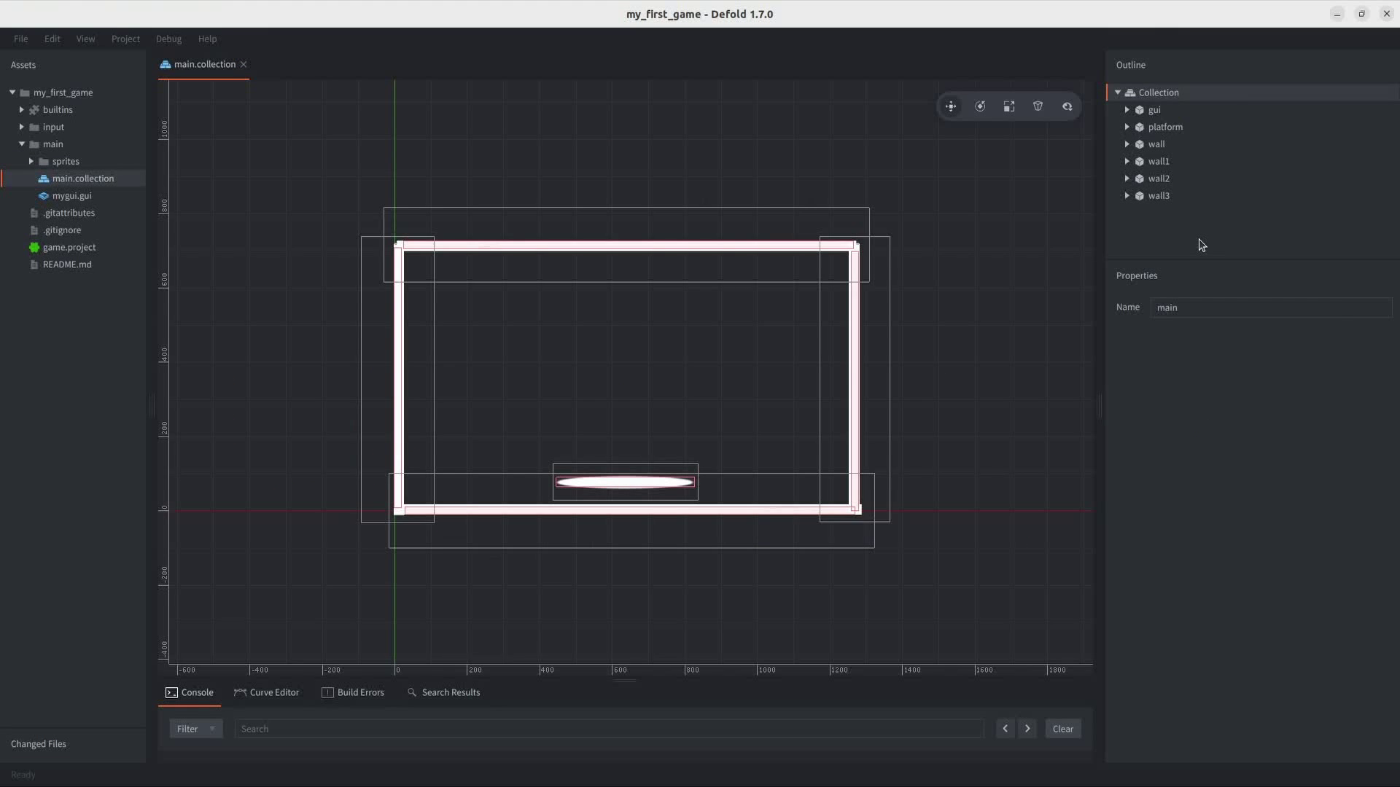
Add a game object named ball with a sprite component.
right_click(1146, 95)
left_click(1196, 295)
type("ball")
right_click(1159, 111)
left_click(1101, 437)
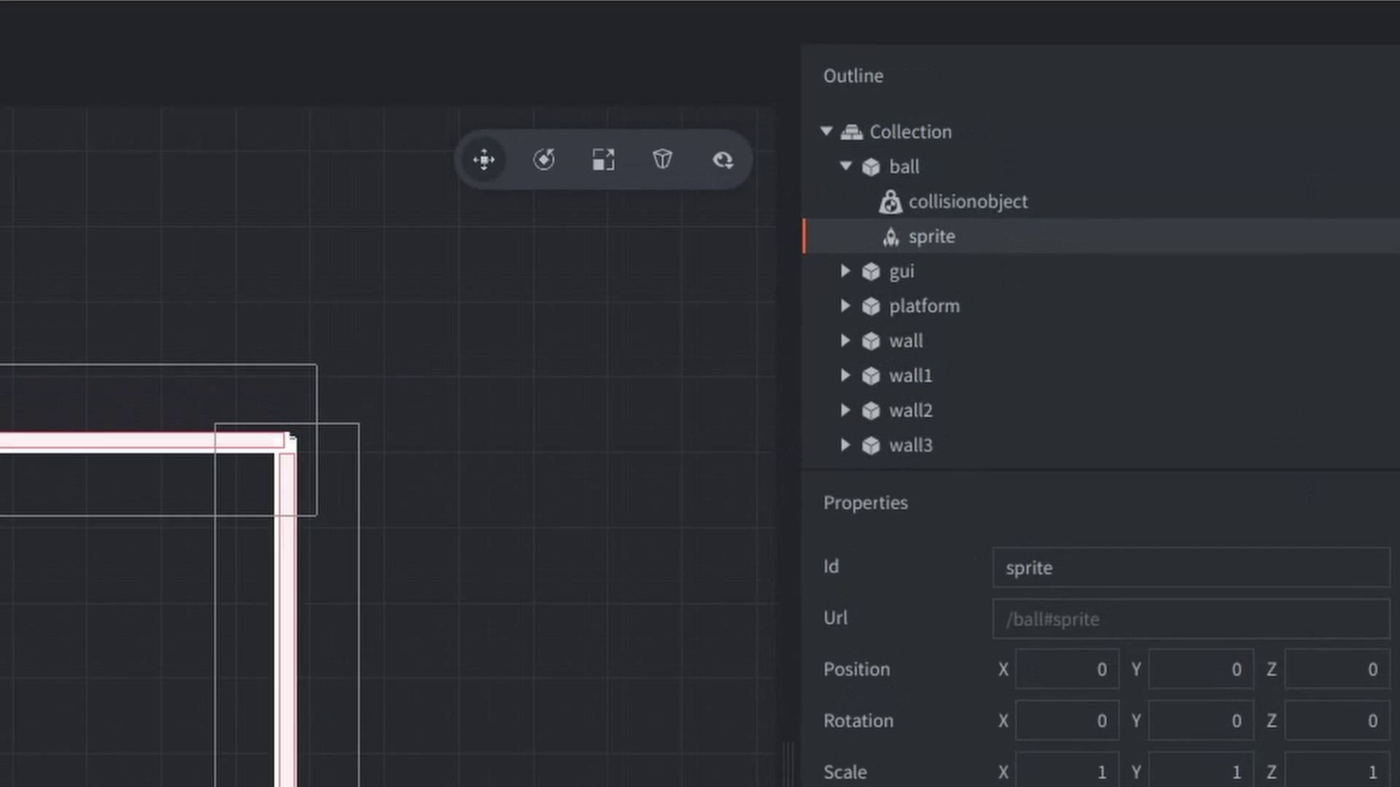
Give the ball's collision object a Sphere shape and resize it.
right_click(991, 201)
mouse_move(1078, 532)
left_click(906, 619)
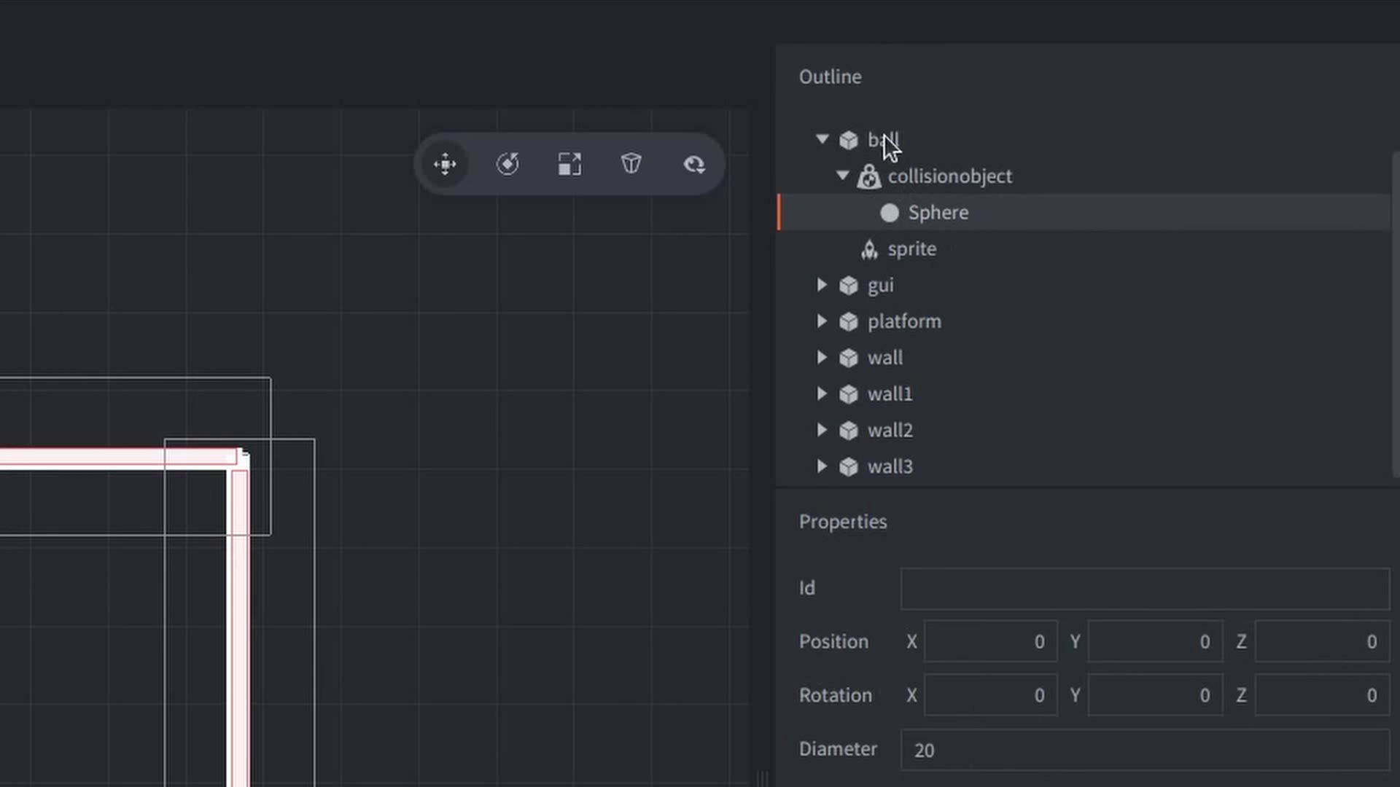
left_click(884, 138)
left_click(938, 212)
left_click(569, 163)
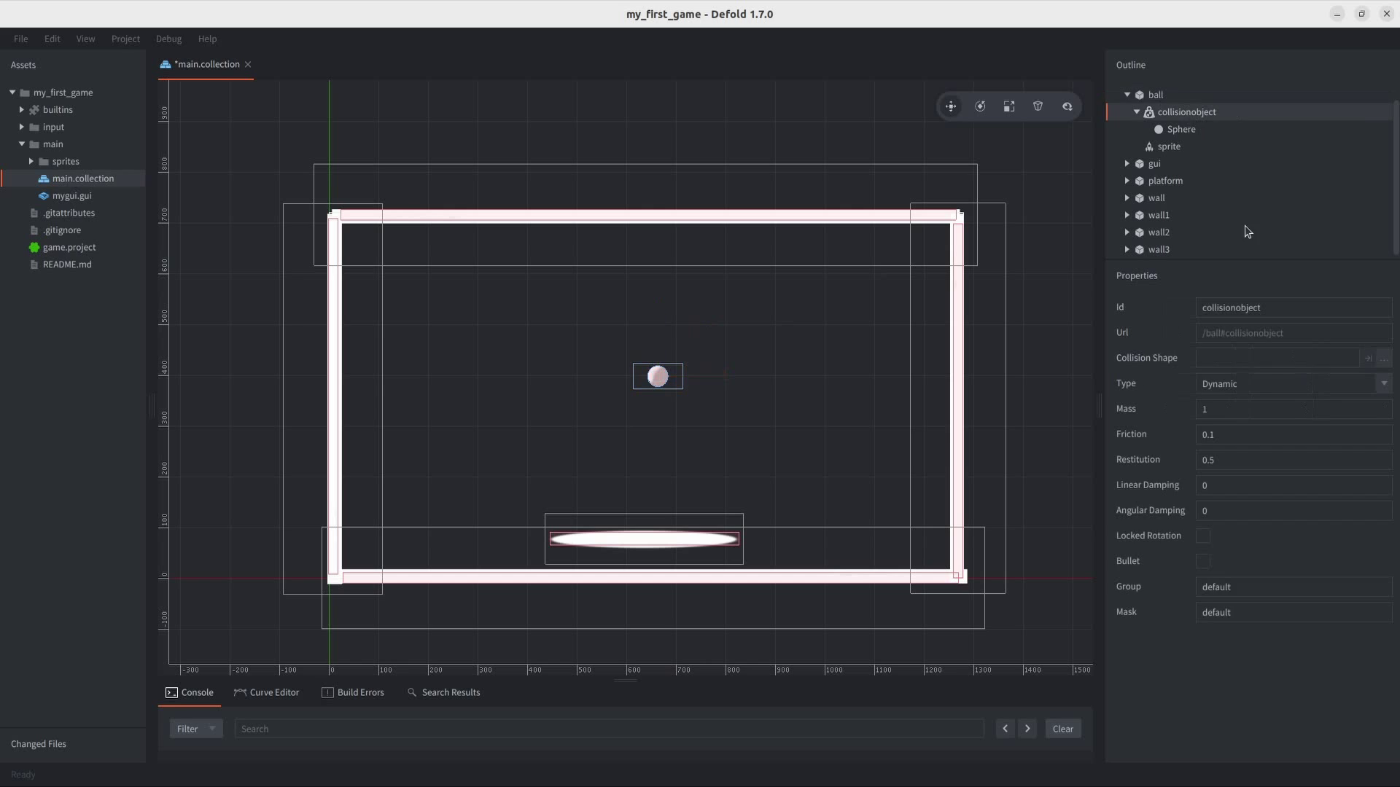
Keep the ball's collision Dynamic, set Restitution to 1, and lock its rotation.
left_click(1298, 384)
left_click(1247, 404)
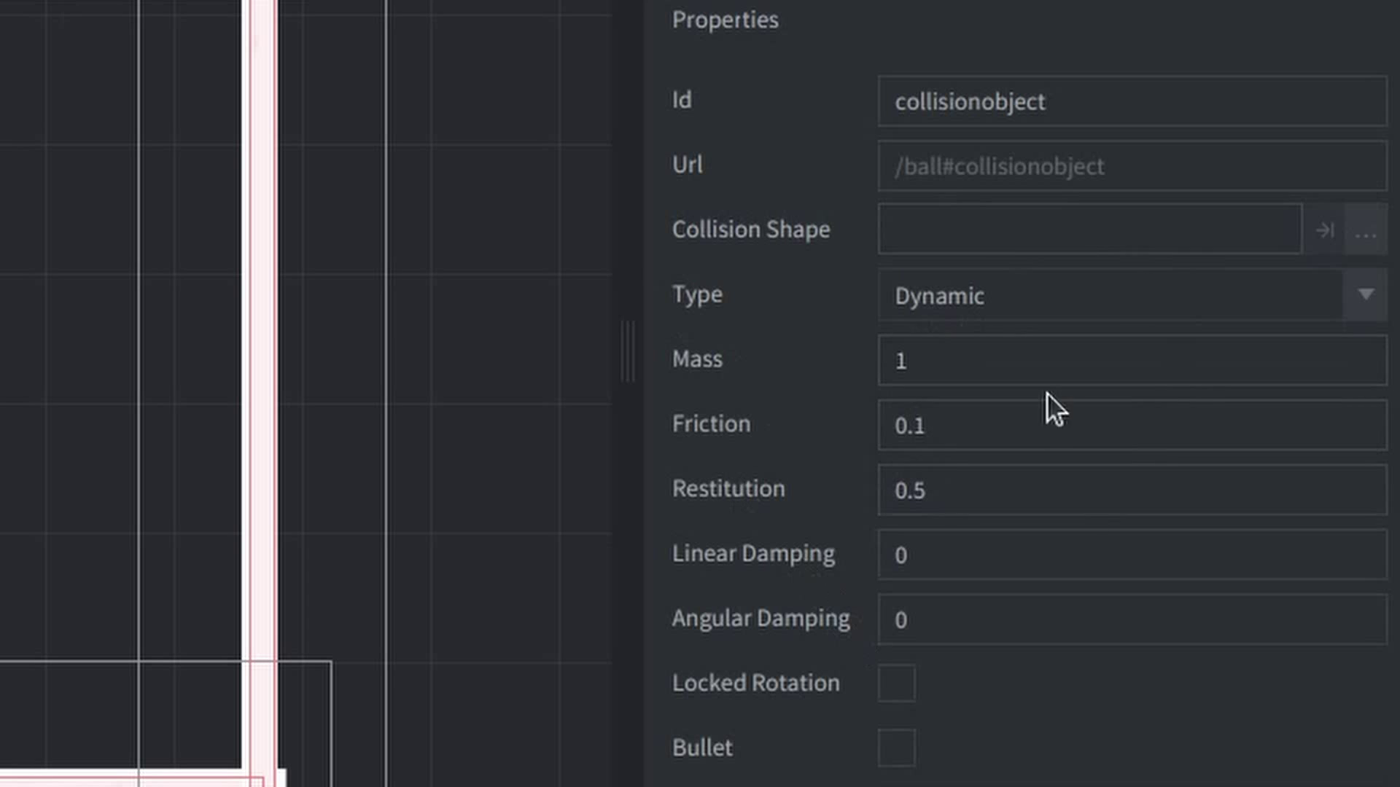
left_click(975, 498)
type("1")
left_click(997, 429)
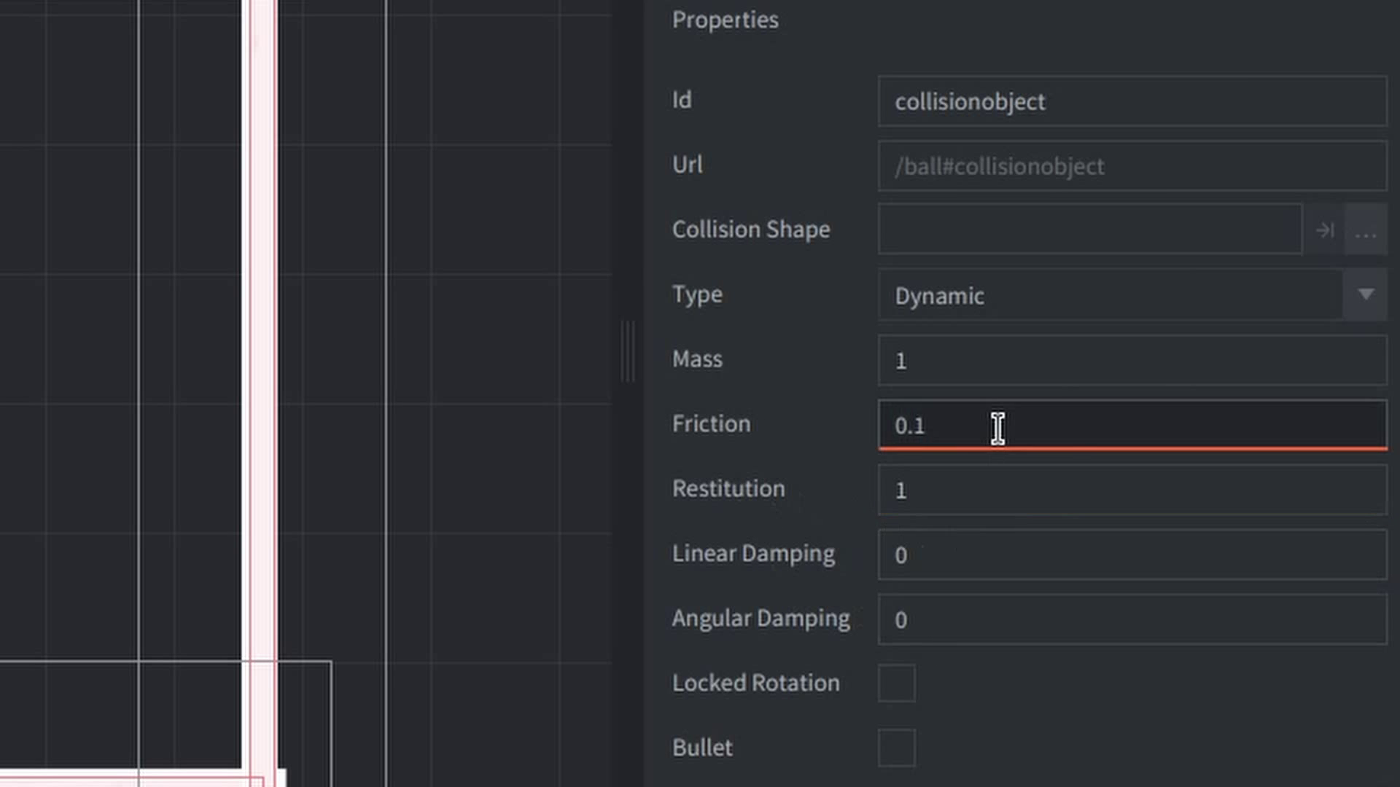
left_click(910, 687)
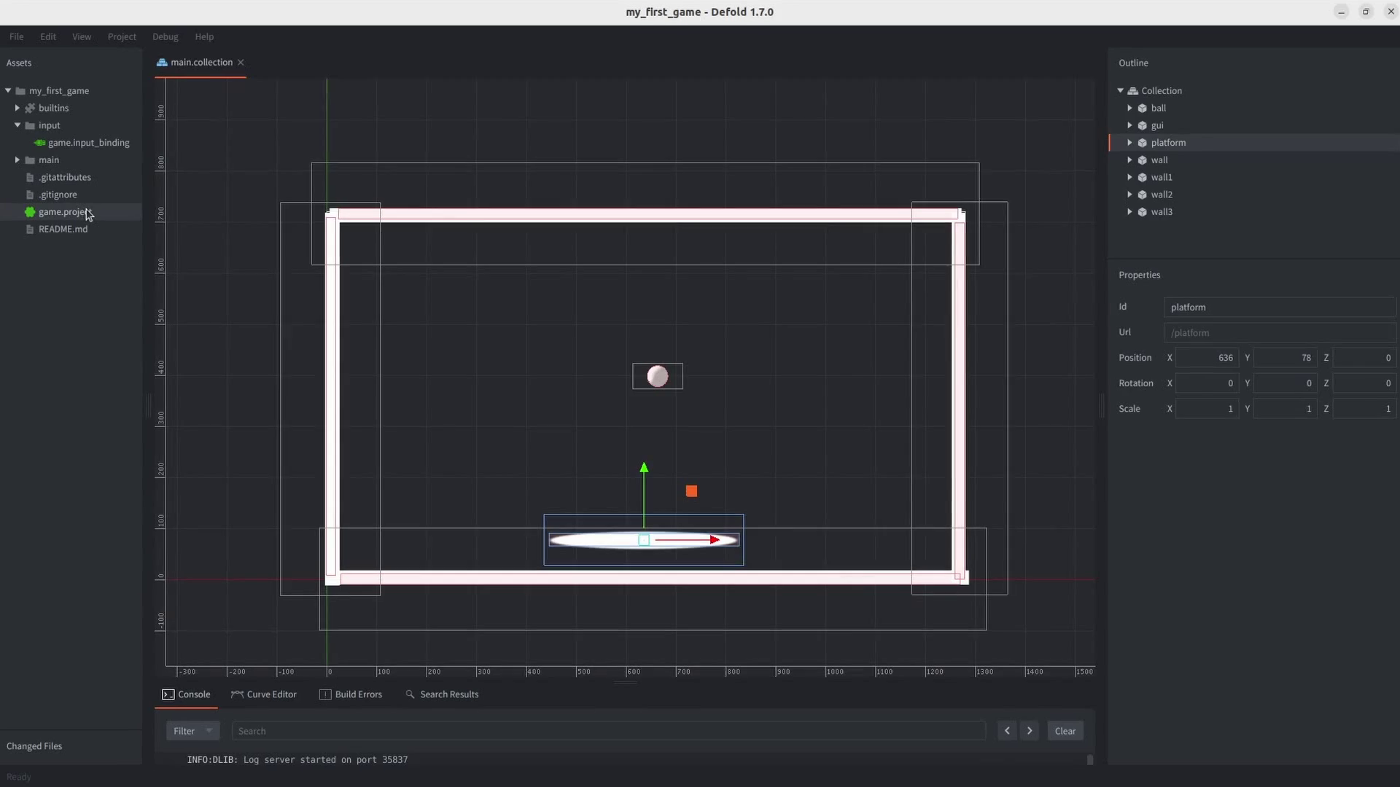
In game.project's Physics settings, change Gravity Y to 0 and rerun the game.
double_click(87, 211)
scroll(241, 496, "down", 3)
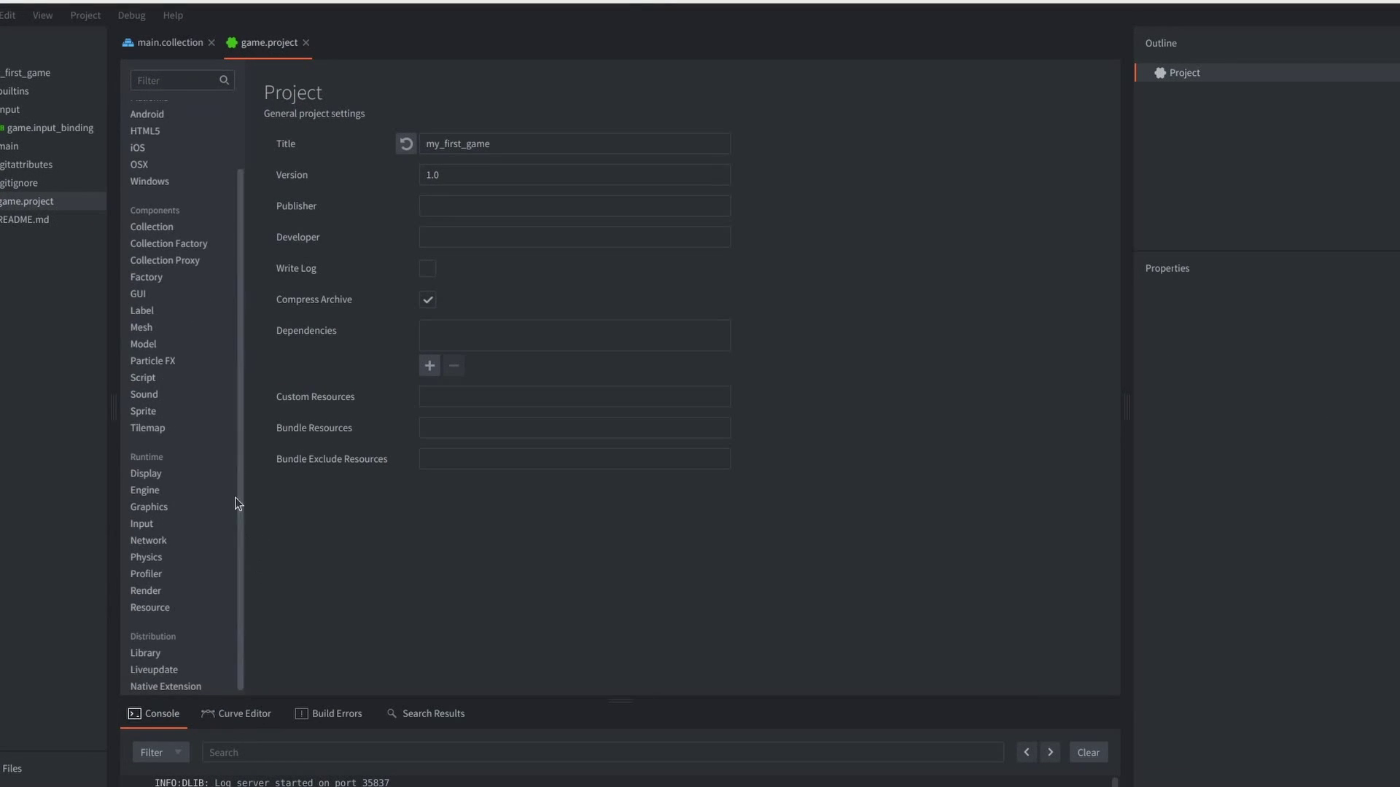
left_click(168, 545)
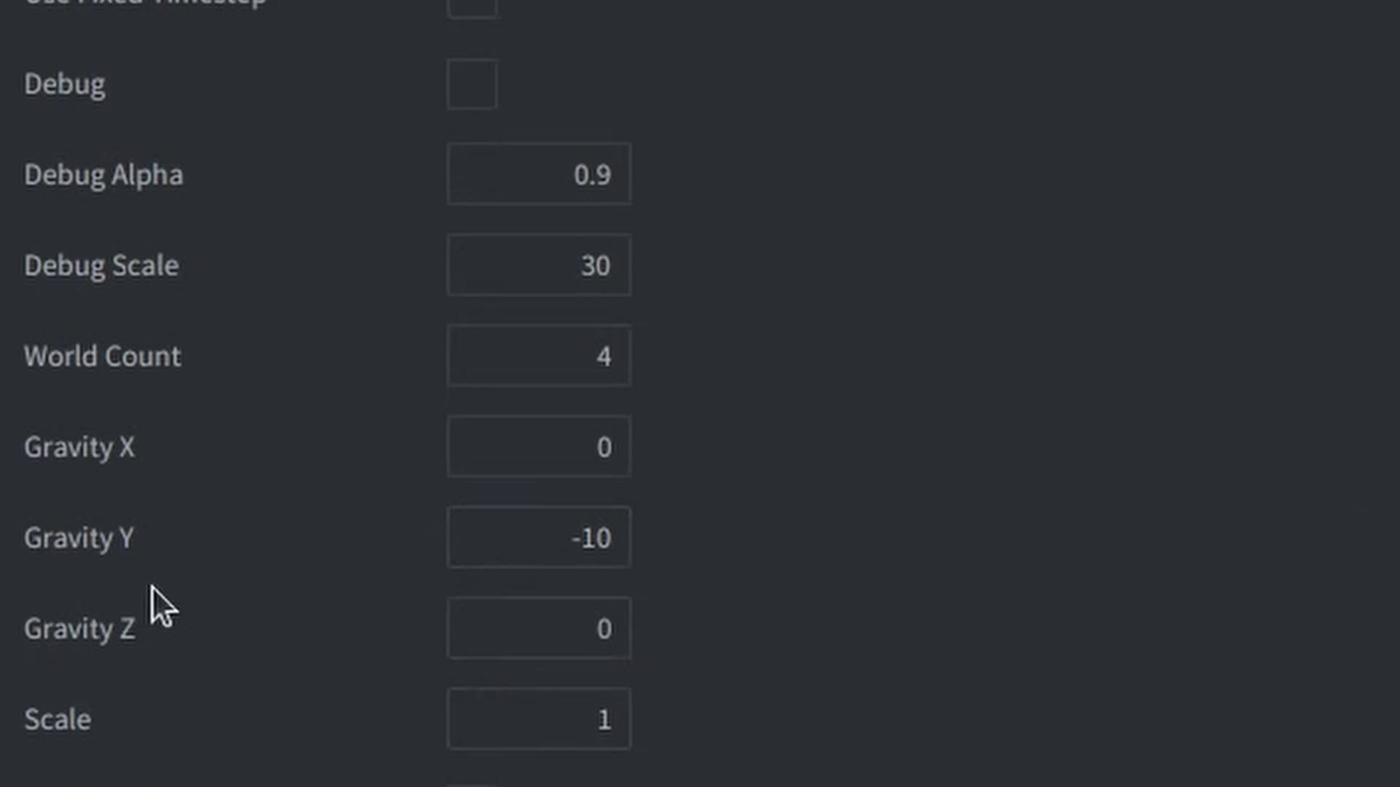
left_click(911, 271)
type("0")
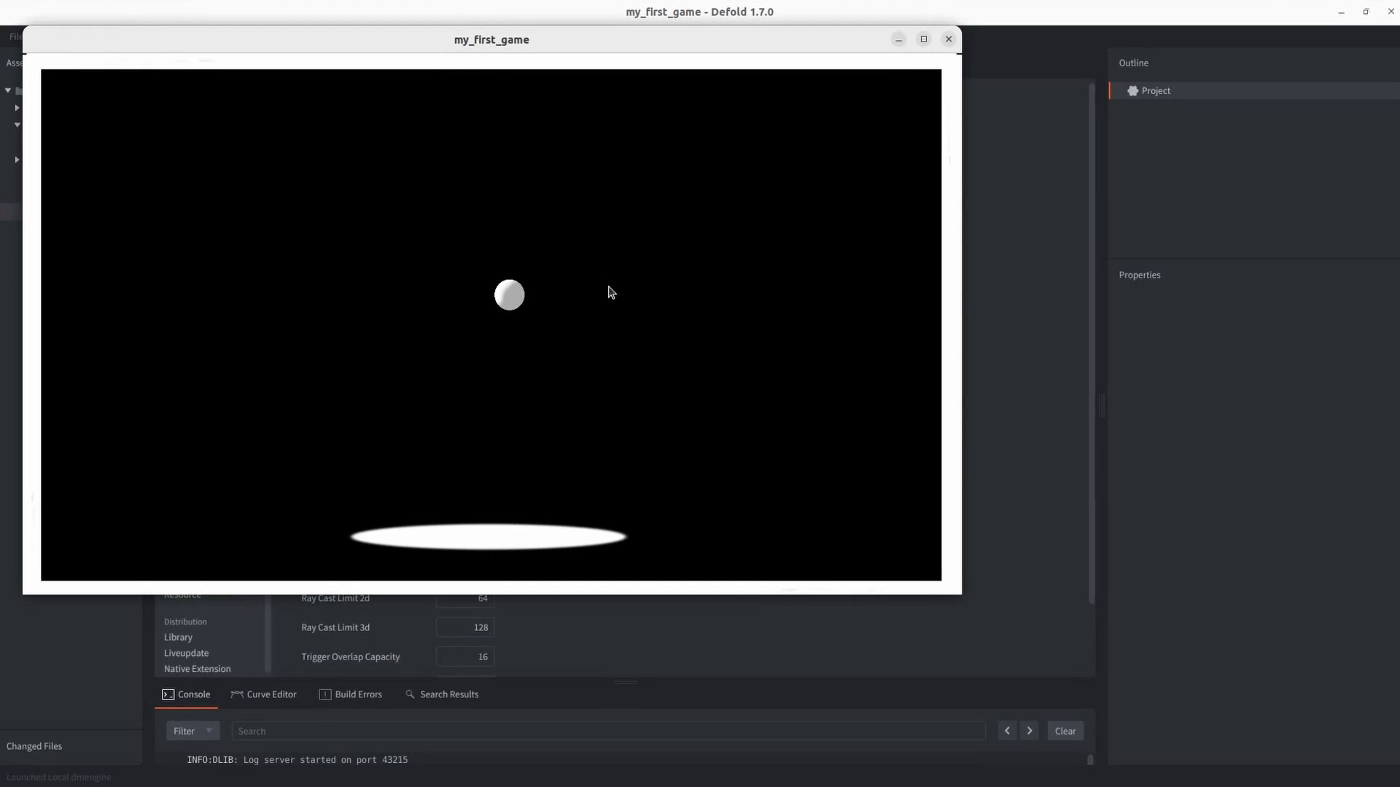
left_click_drag(538, 33, 580, 50)
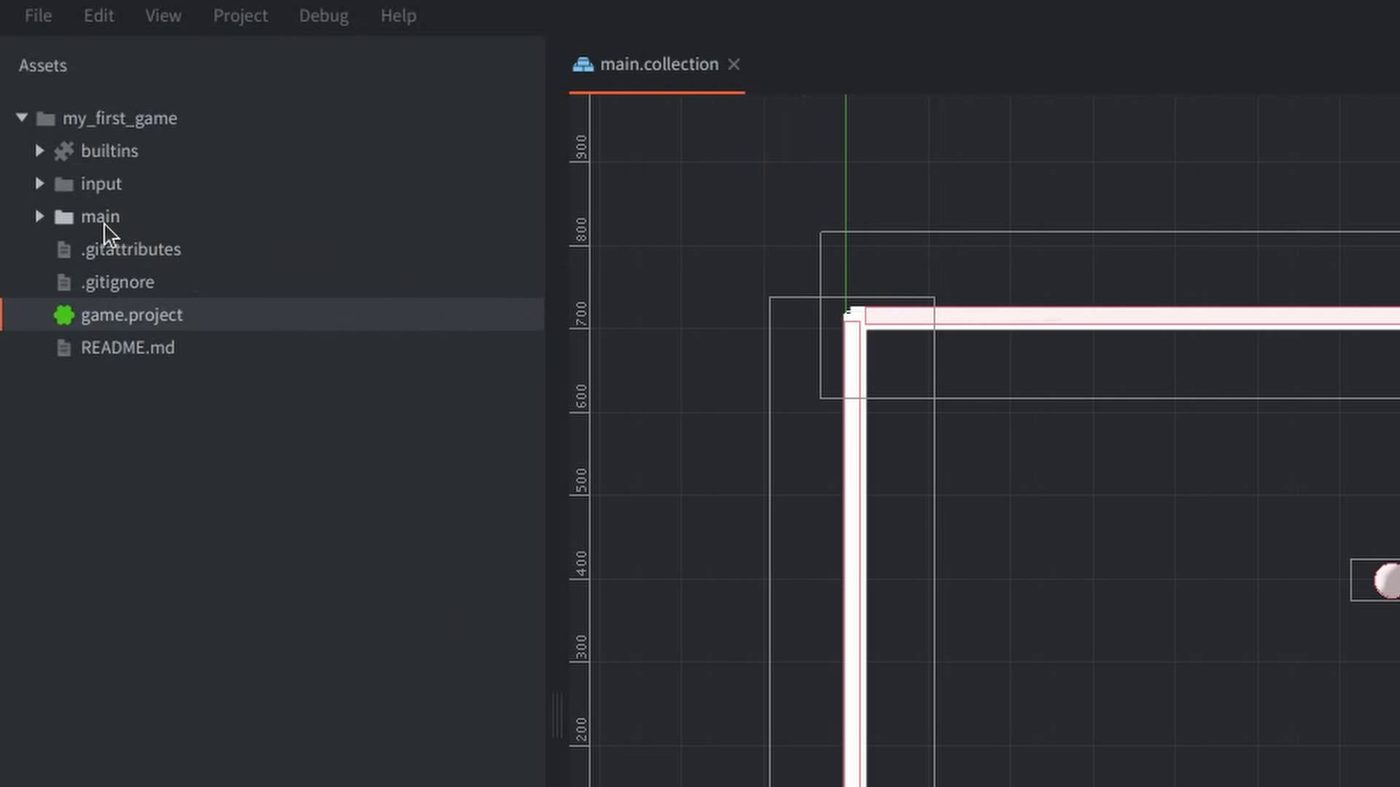
Start a new script in the main folder and begin naming it ball_starter.
double_click(102, 222)
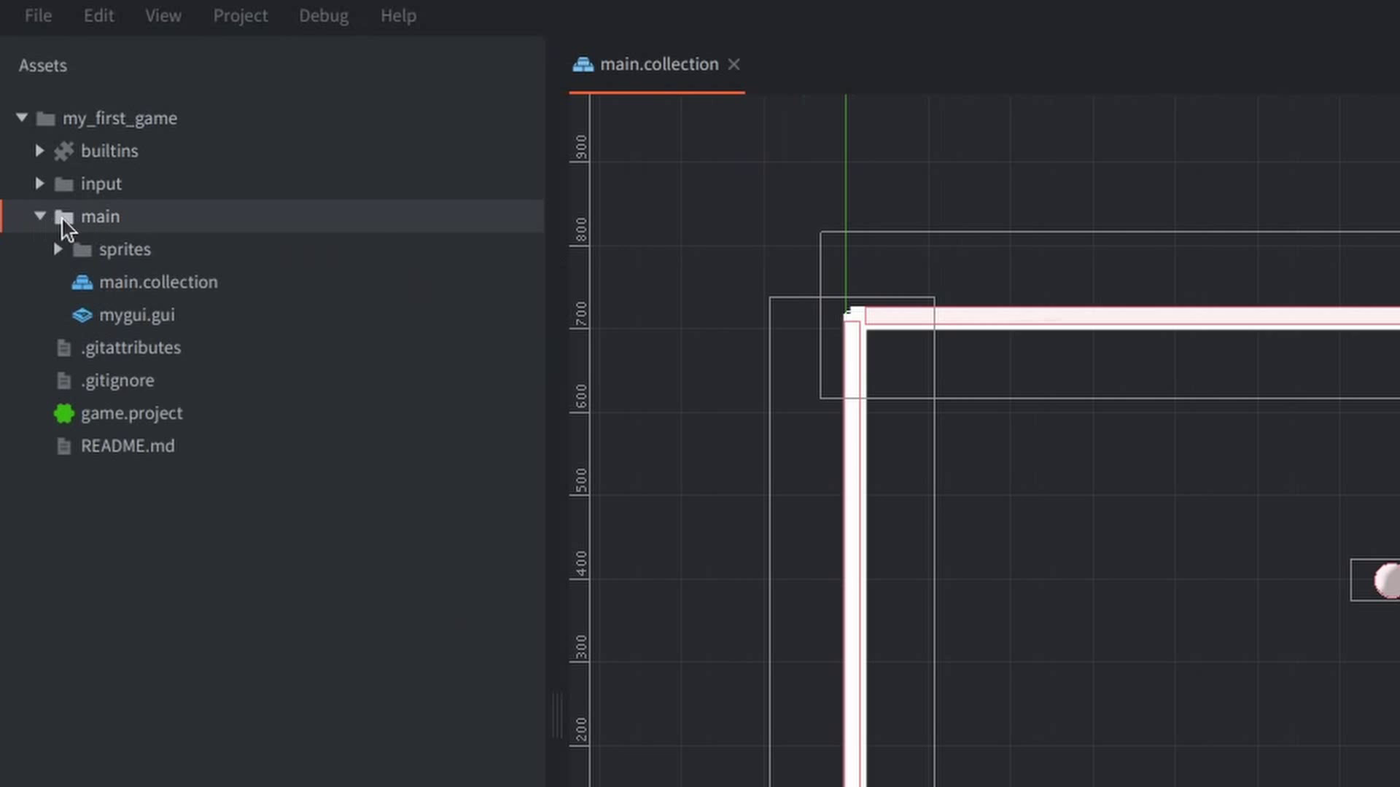
right_click(104, 224)
mouse_move(379, 482)
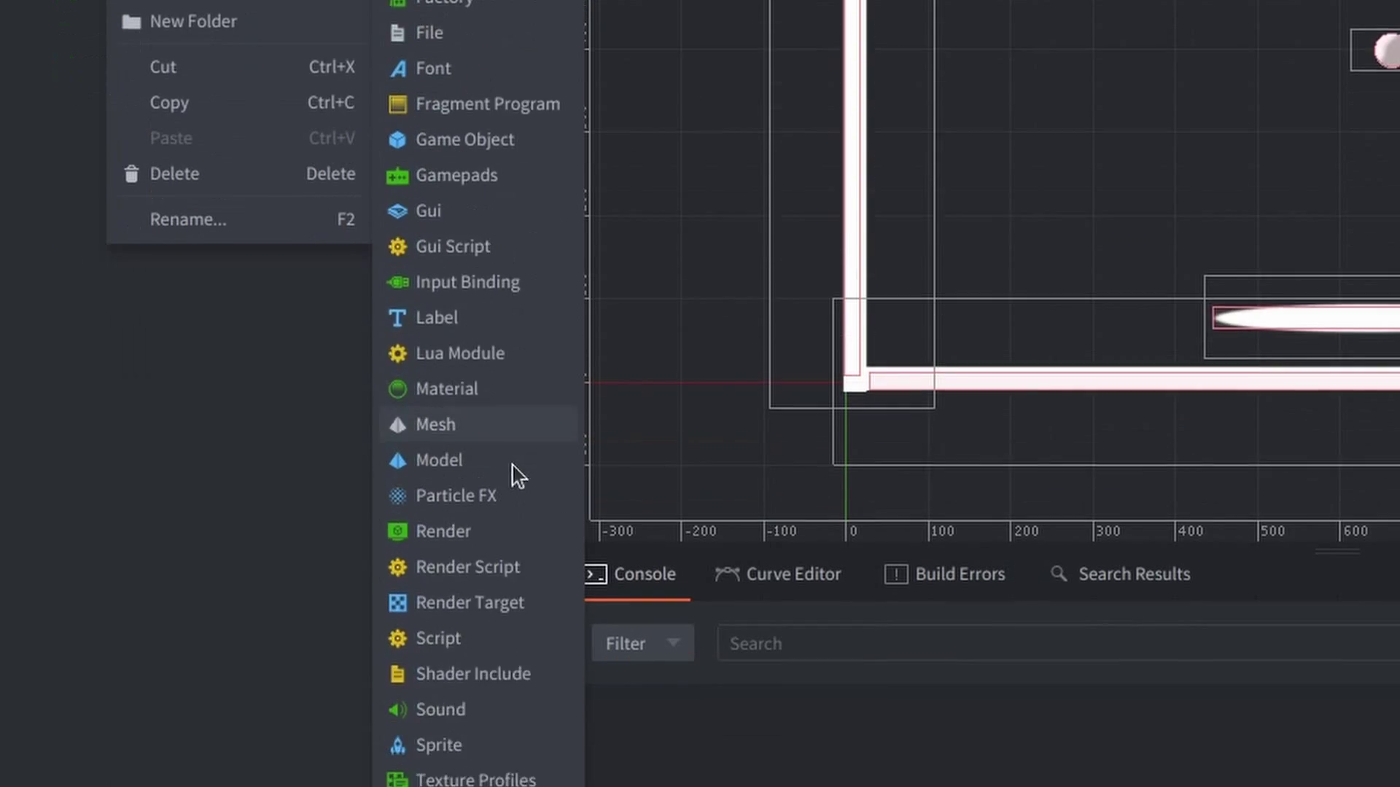
left_click(511, 530)
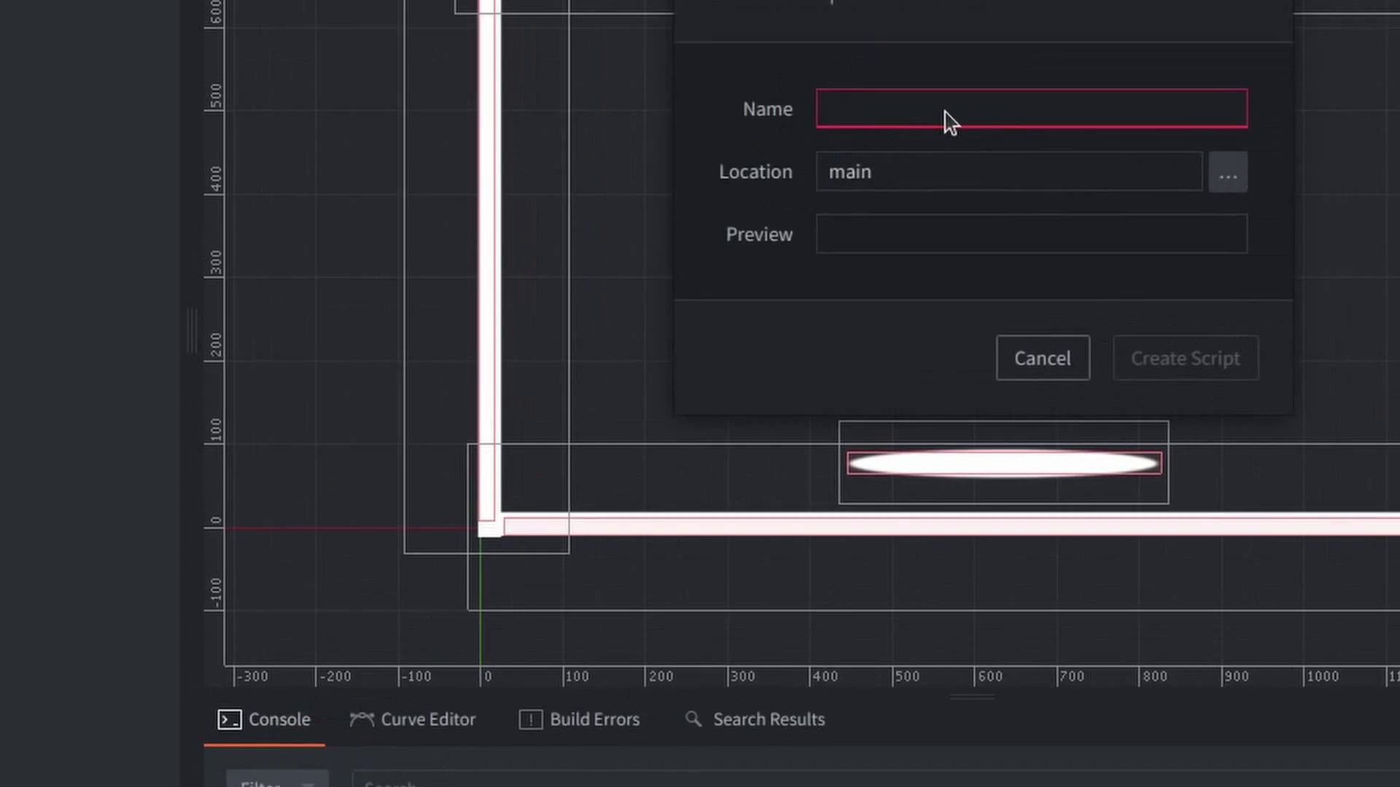
type("ball_starter")
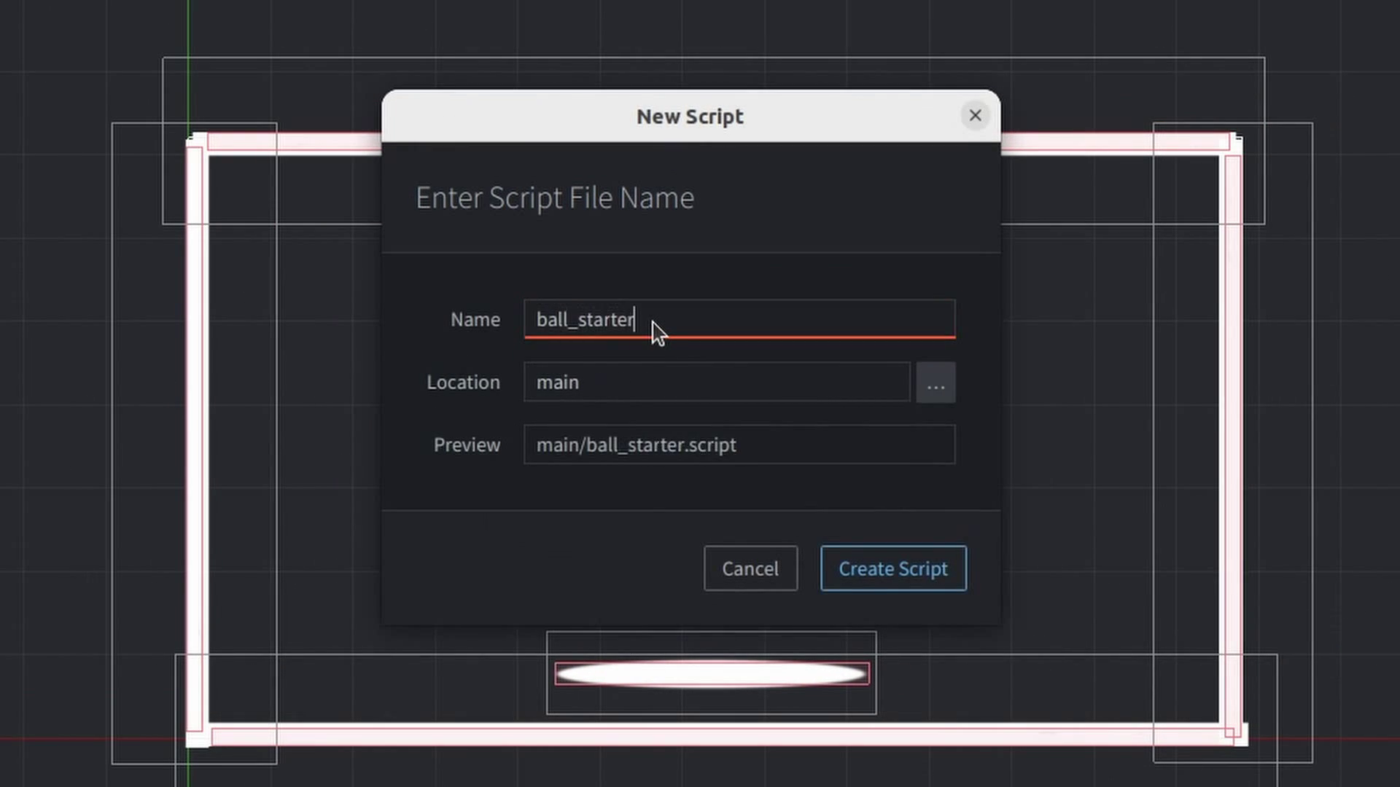
Replace the template code with print("Hello, world") in init, then build to see it in the console.
left_click(895, 576)
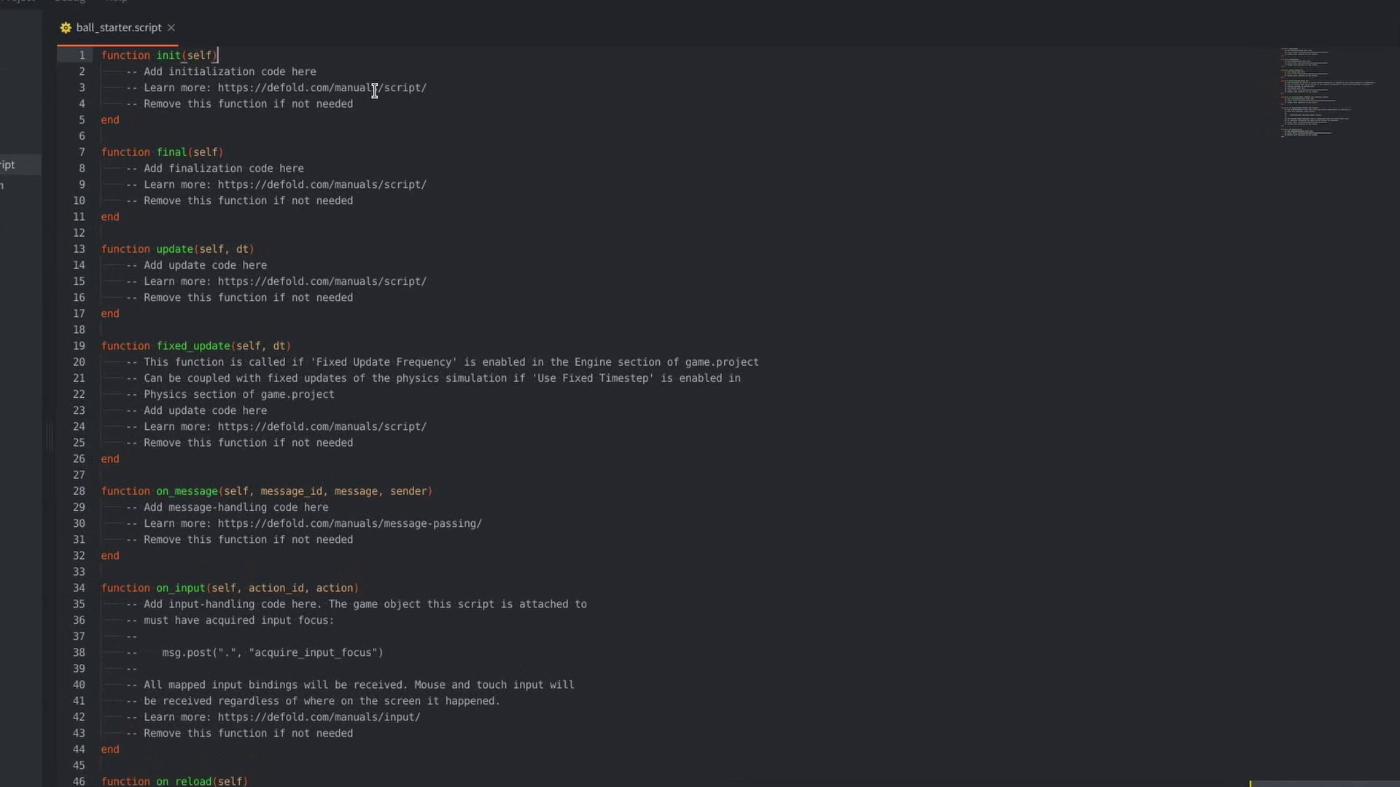
left_click_drag(383, 125, 787, 724)
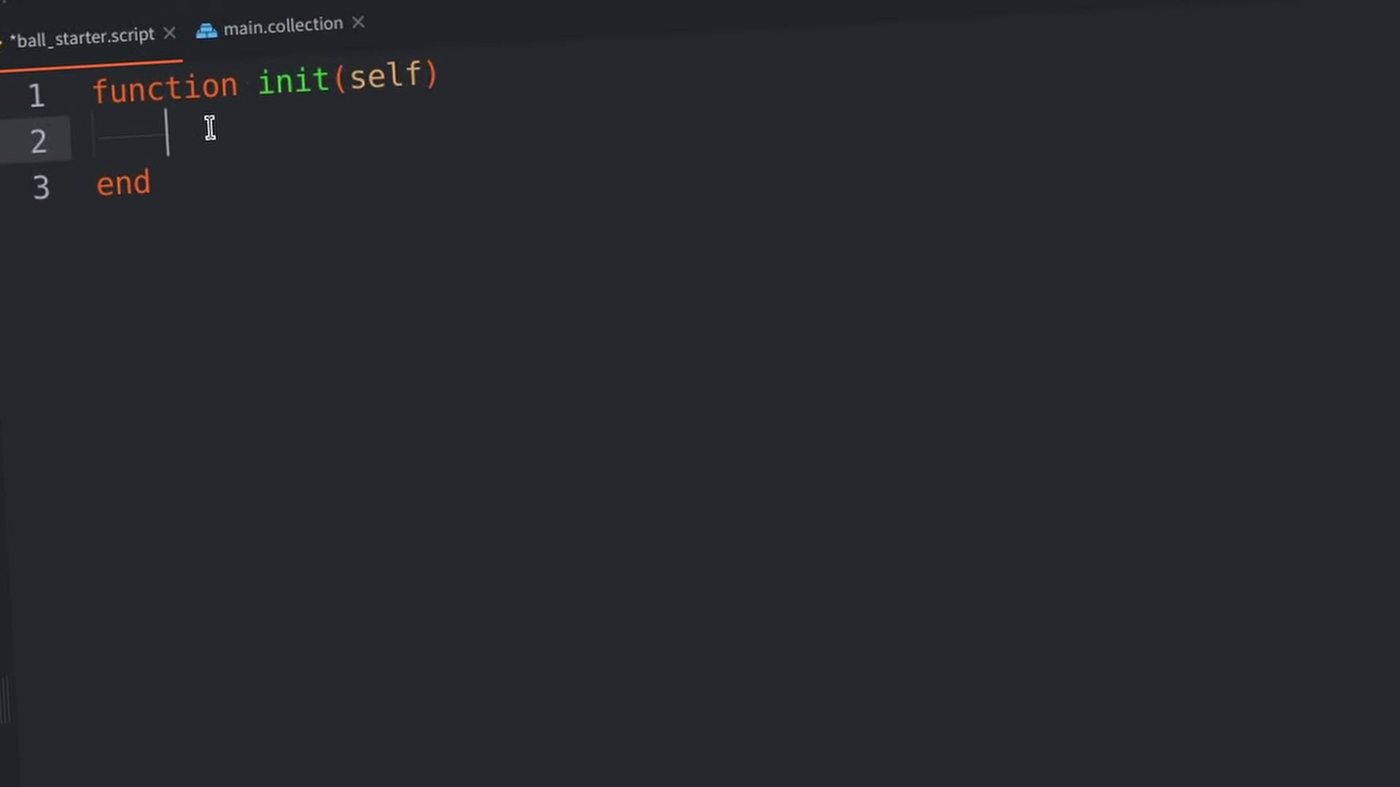
type("prin")
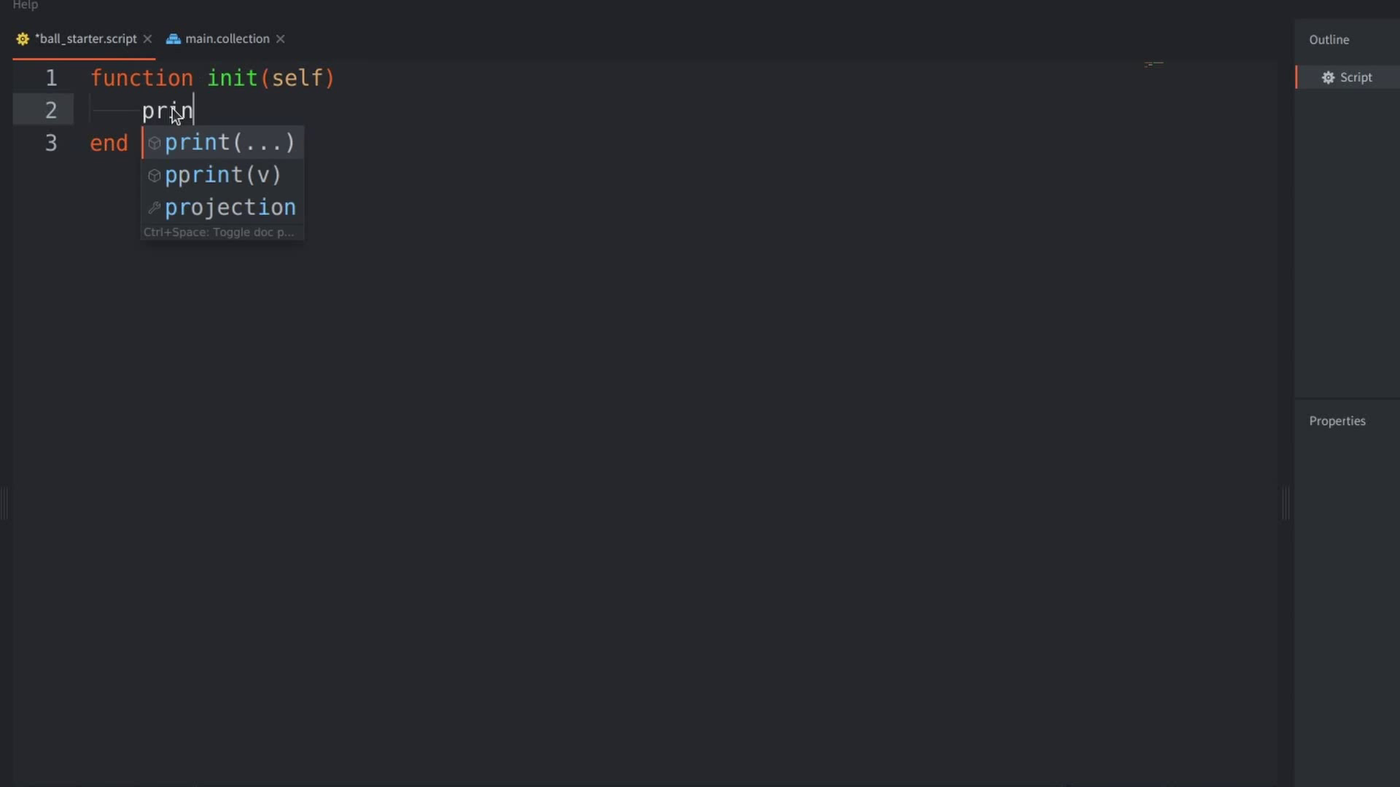
key("Return")
type("\"Hell")
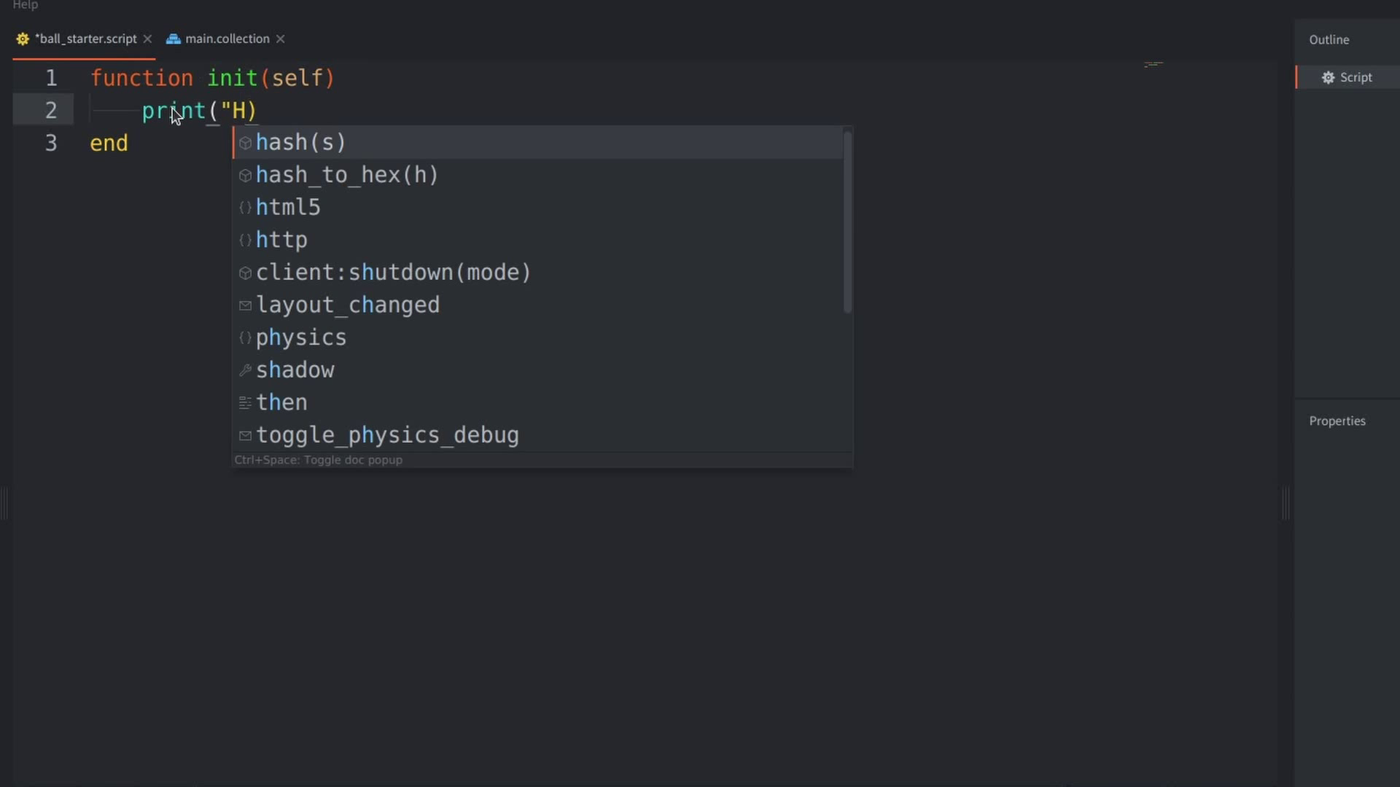
type("o, world")
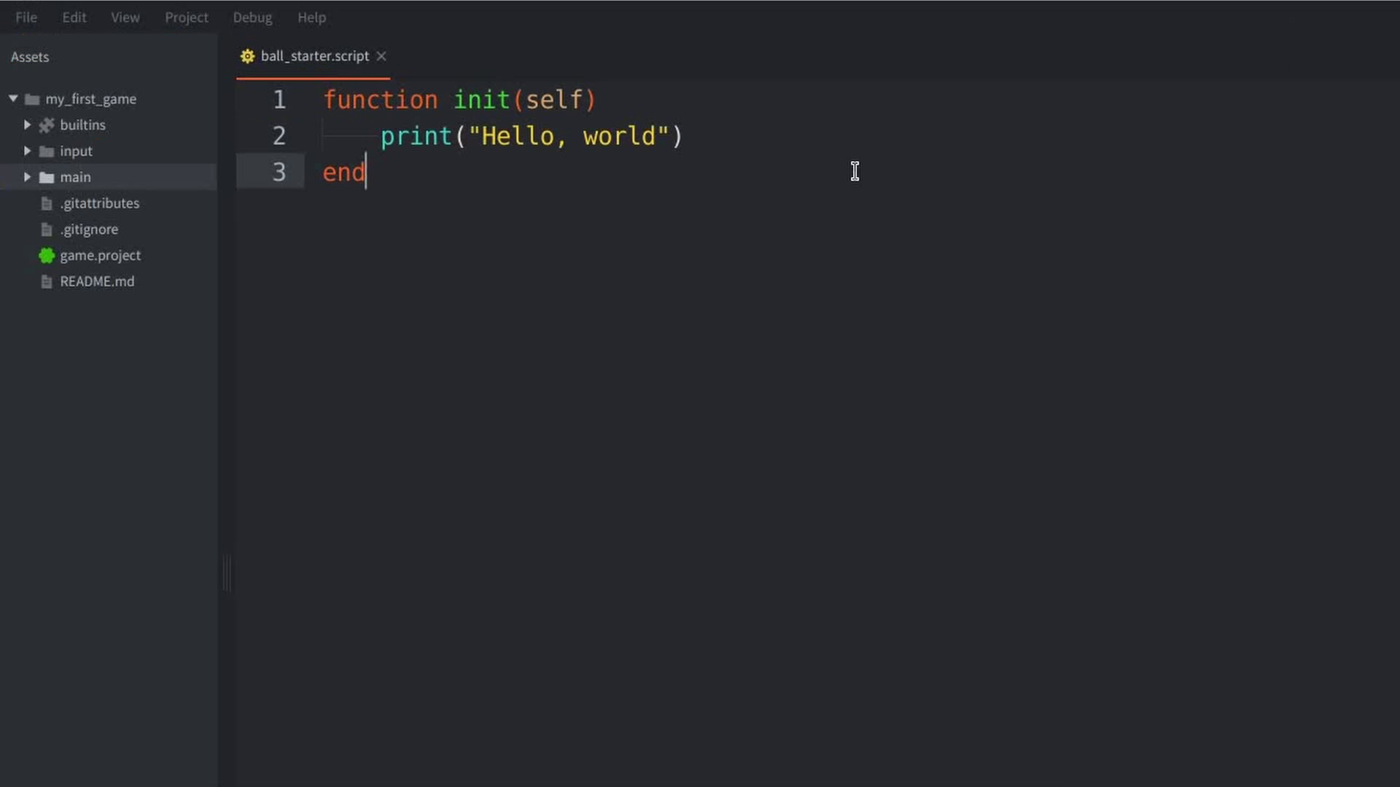
left_click(188, 19)
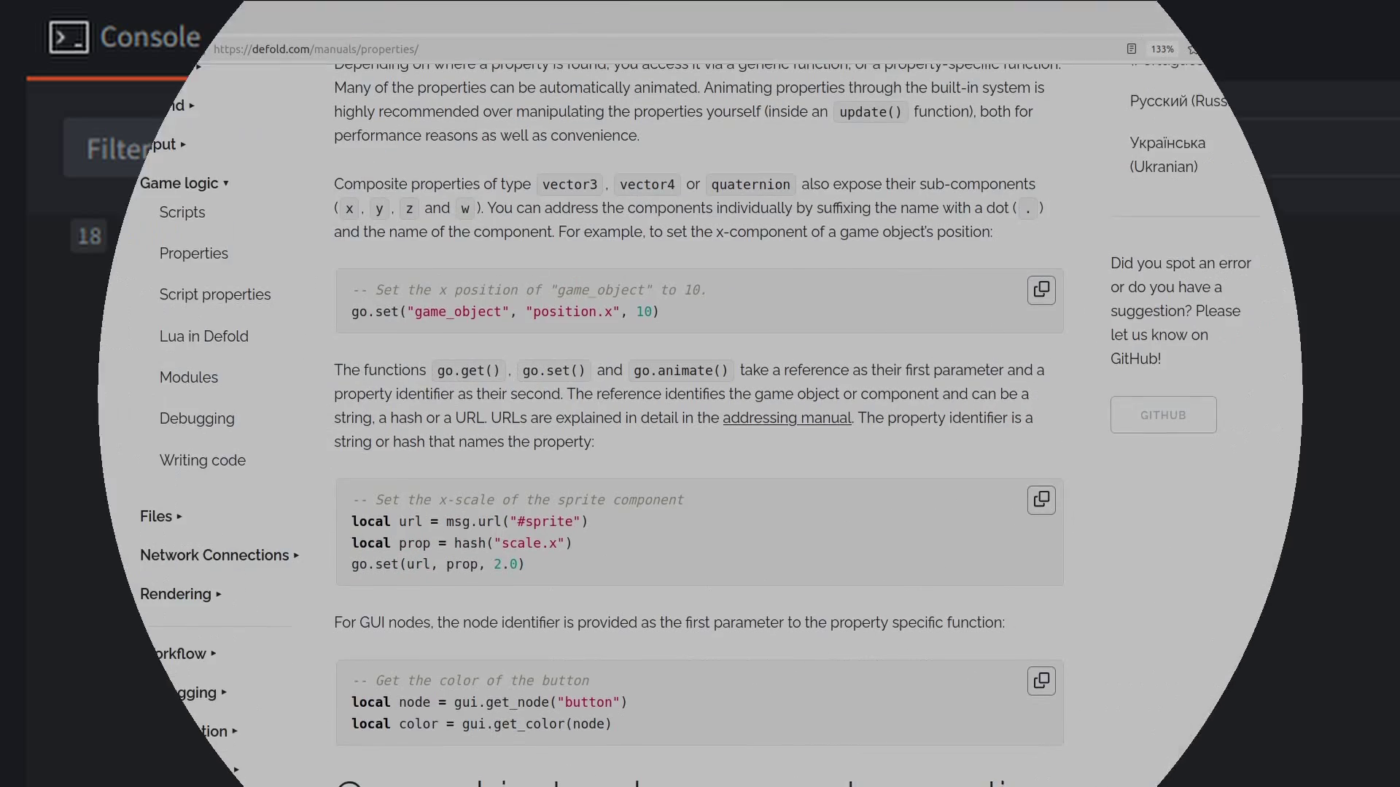
middle_click(1329, 173)
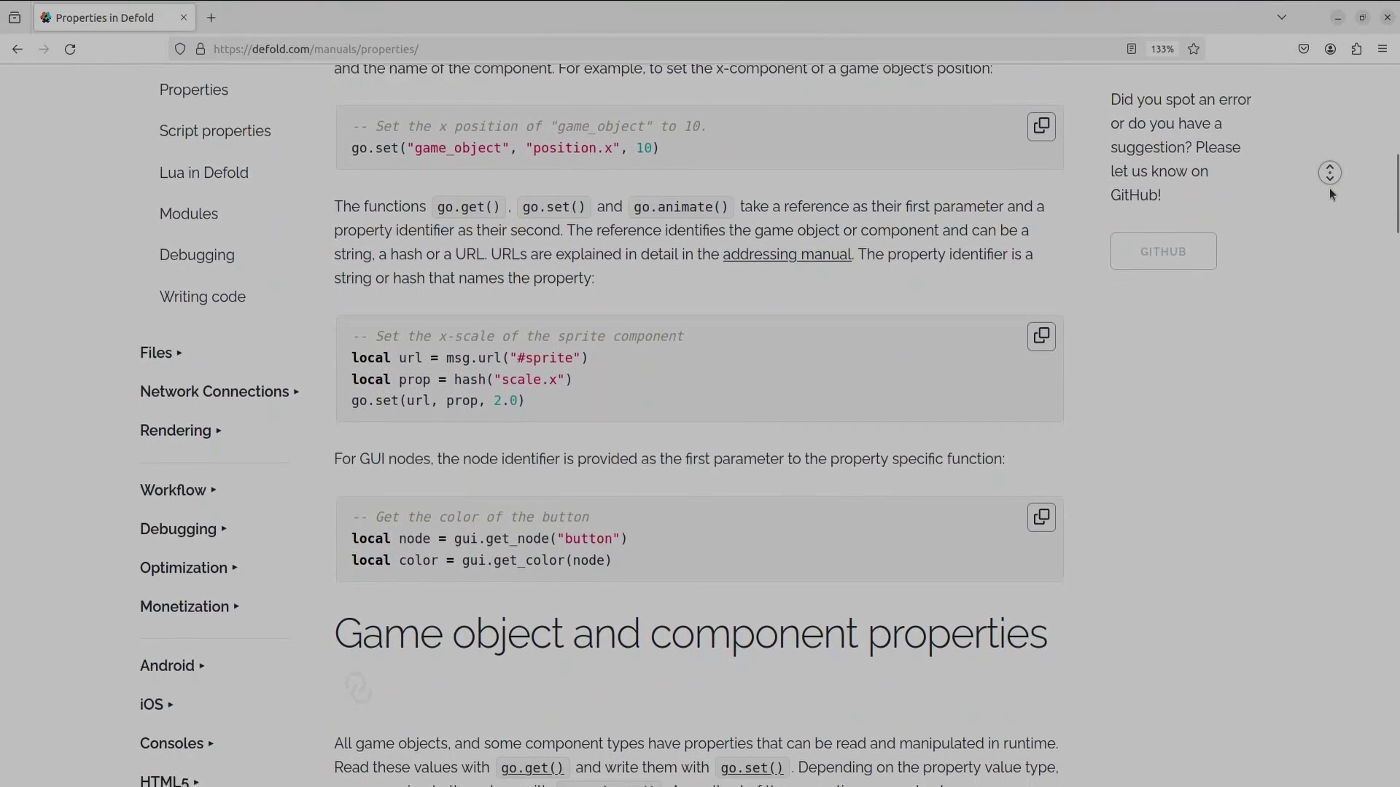
Stop auto-scrolling the Properties manual and clear the code example selection.
left_click(1328, 188)
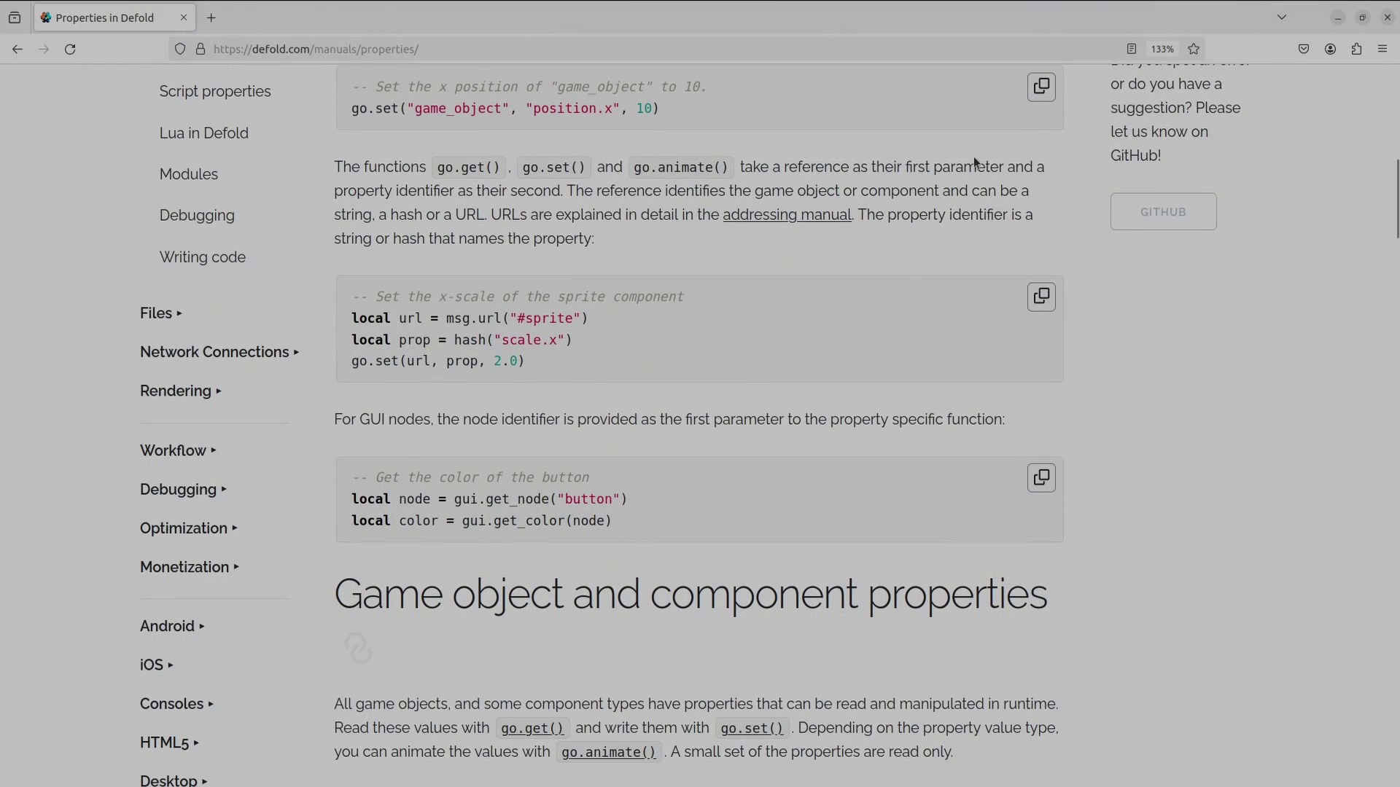
left_click(361, 110)
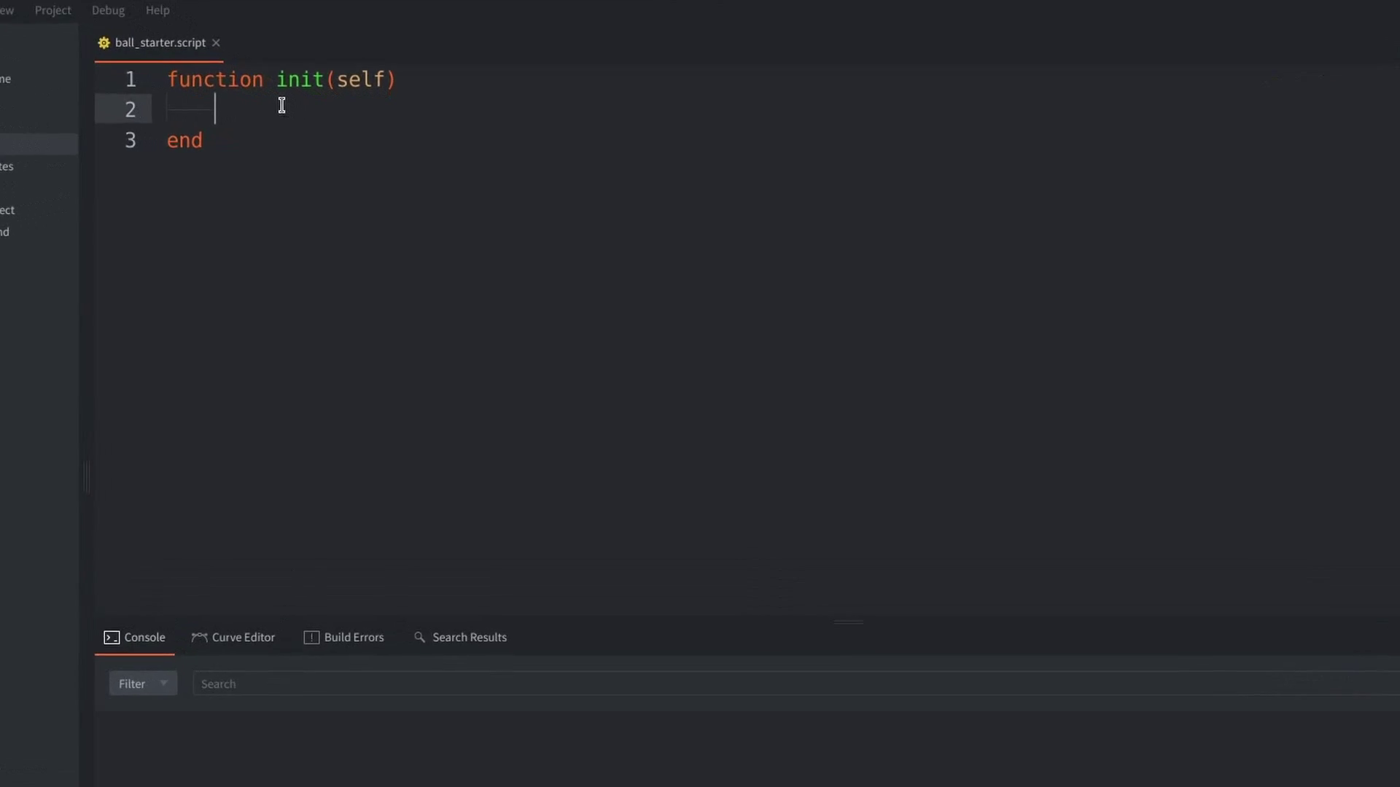
Add local lv = vmath.vector3(0.5, -0.5, 0.0) * 200.0 in init and start a go.set call.
type("local ")
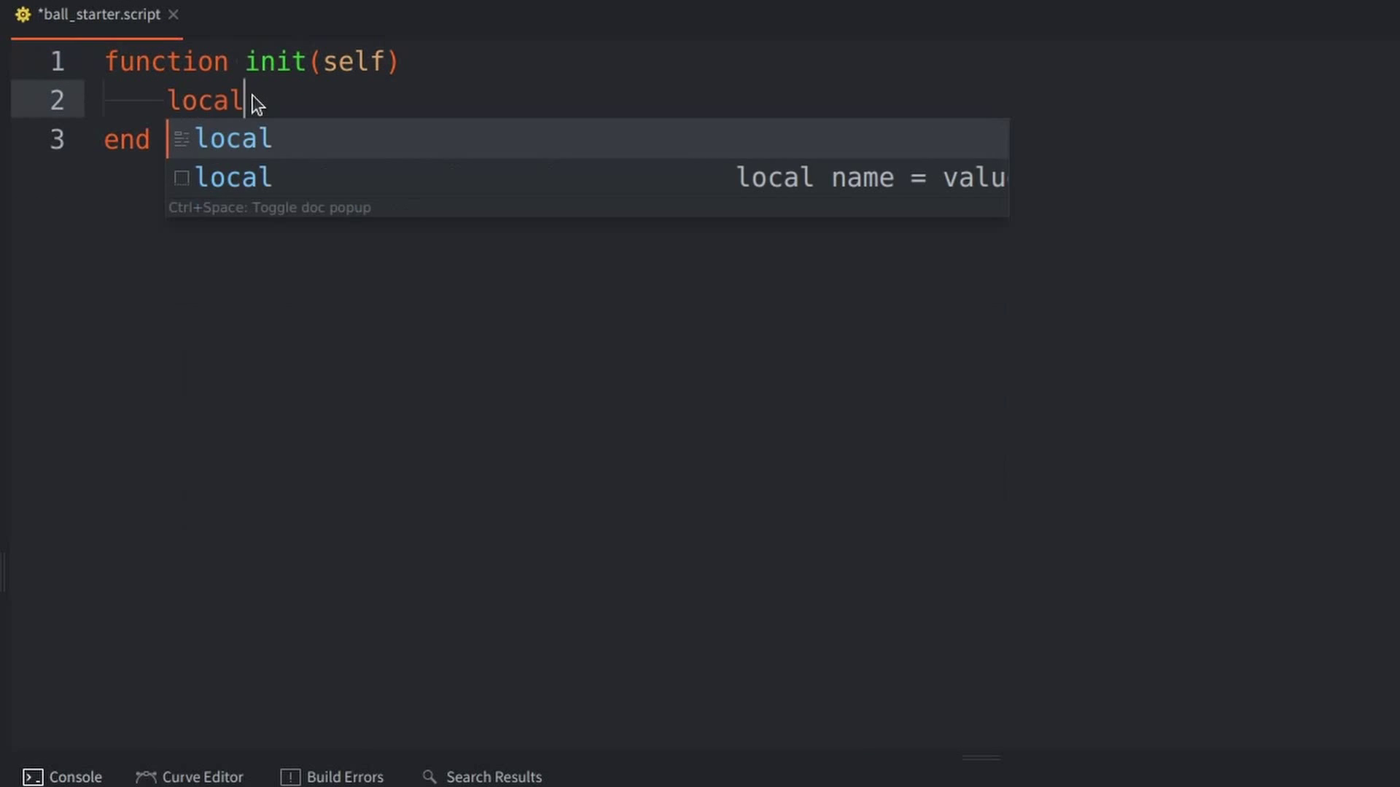
type("lv = ")
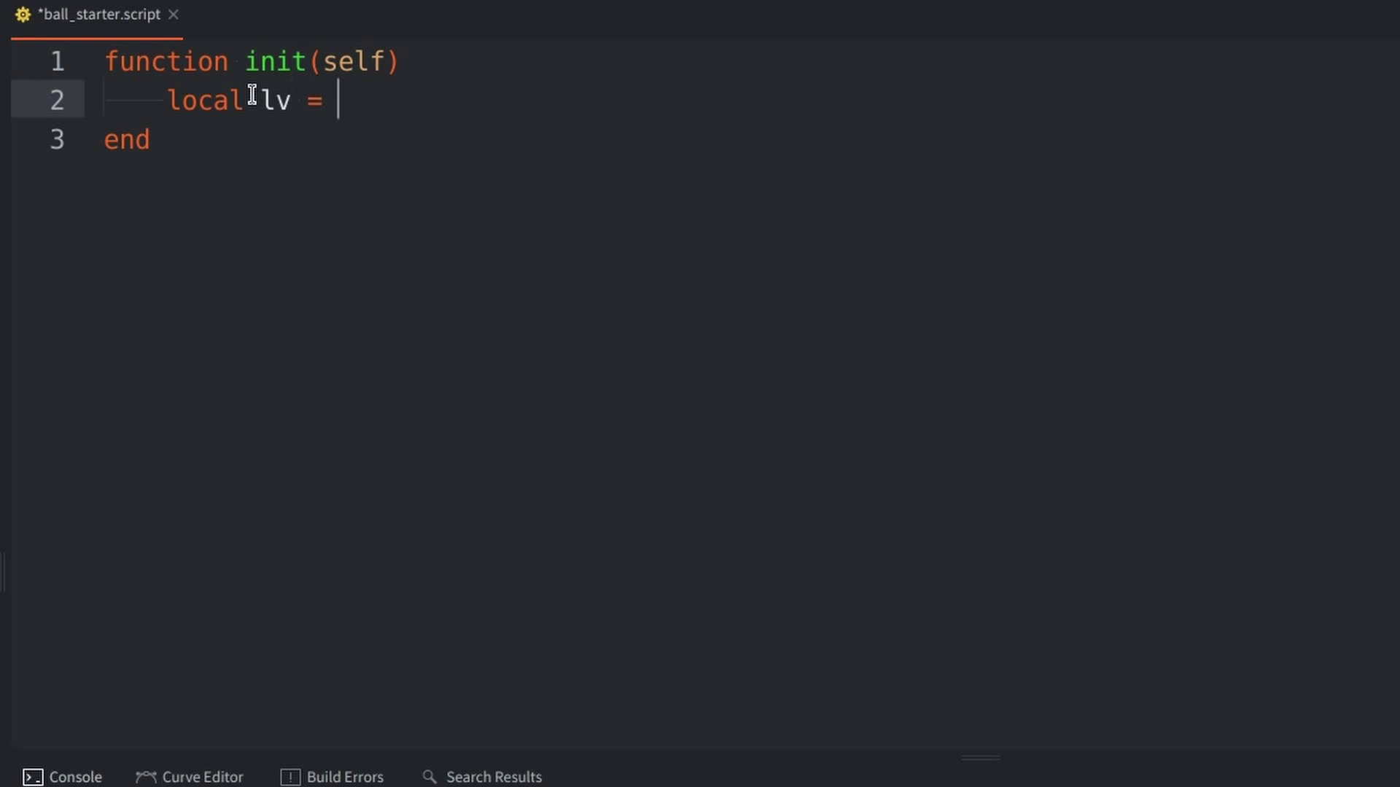
type("vmath.vecto")
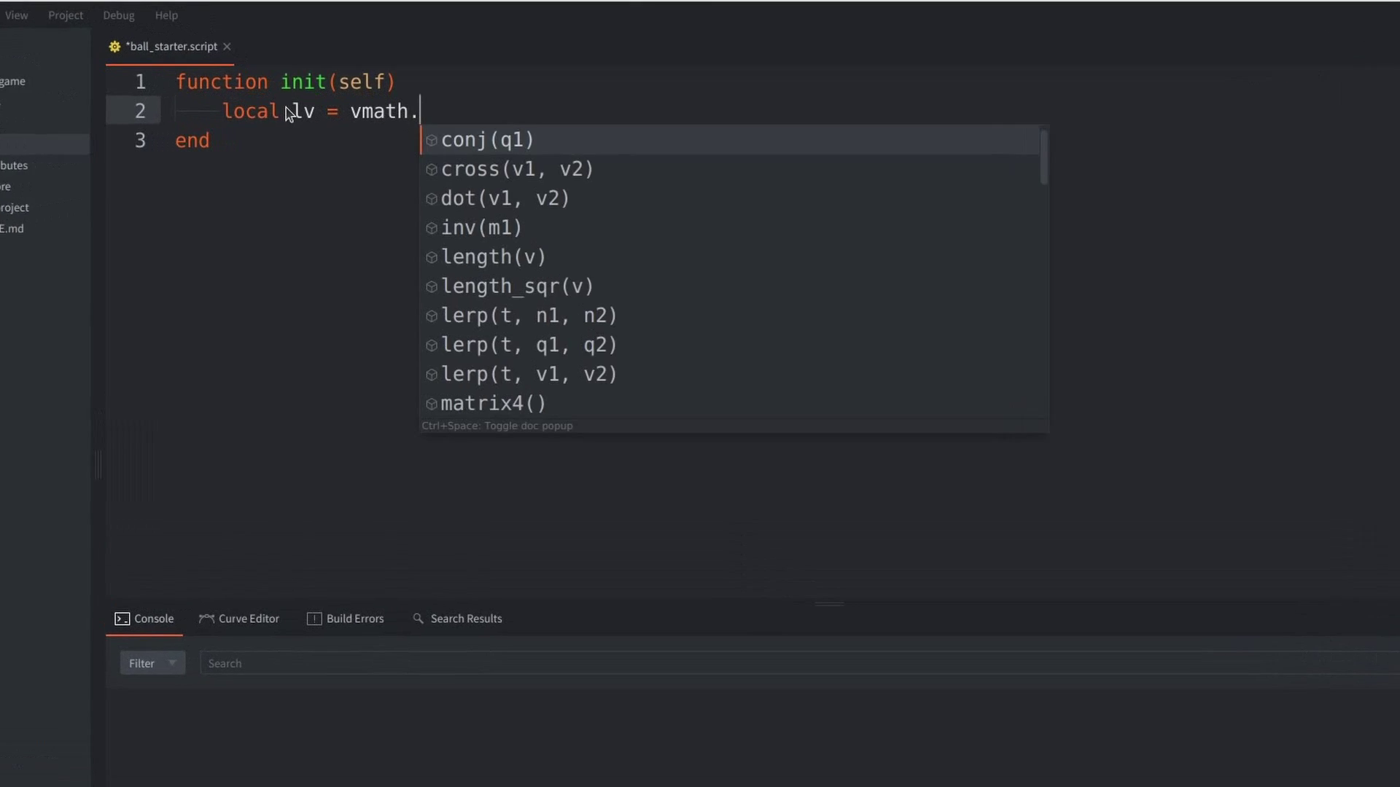
type("r3(0.5,")
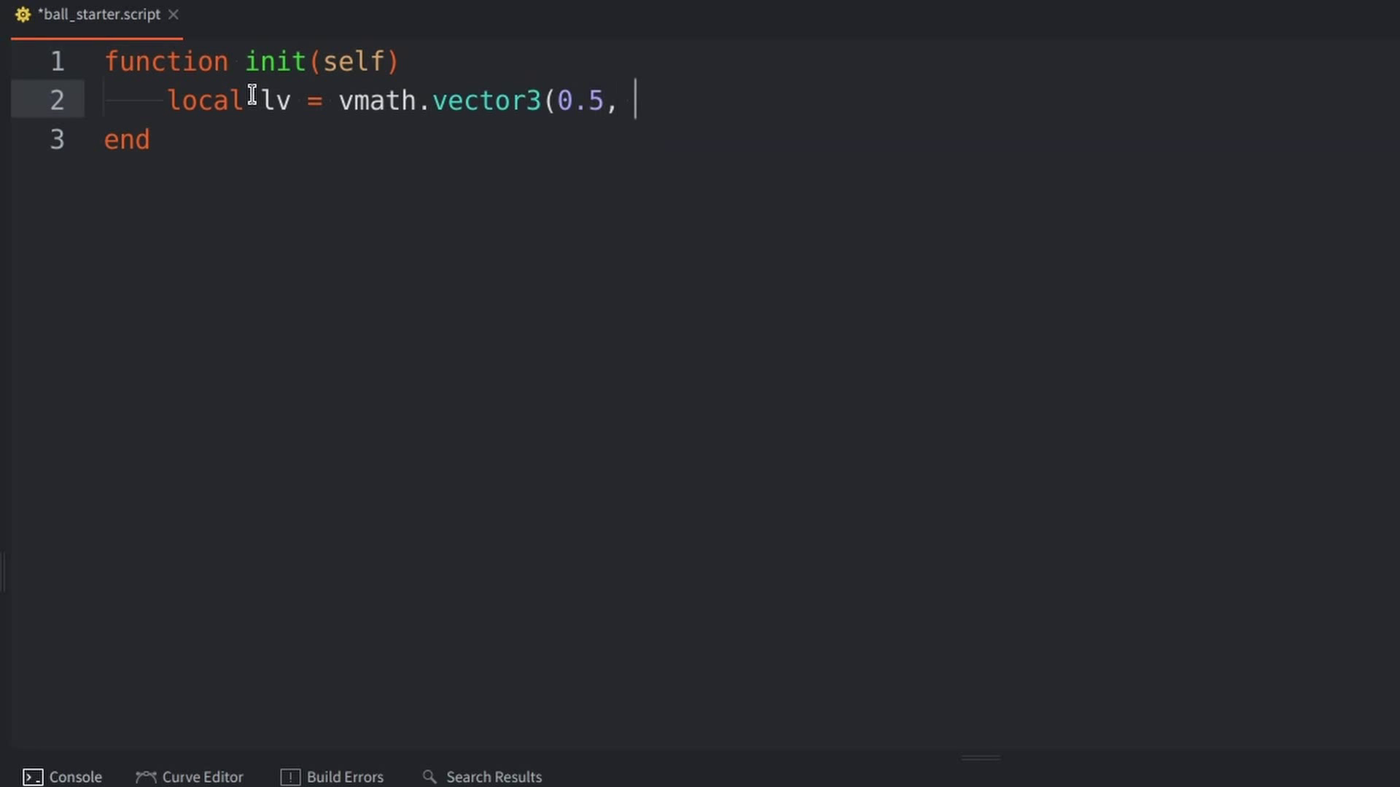
type(" -0.5, 0.0) * ")
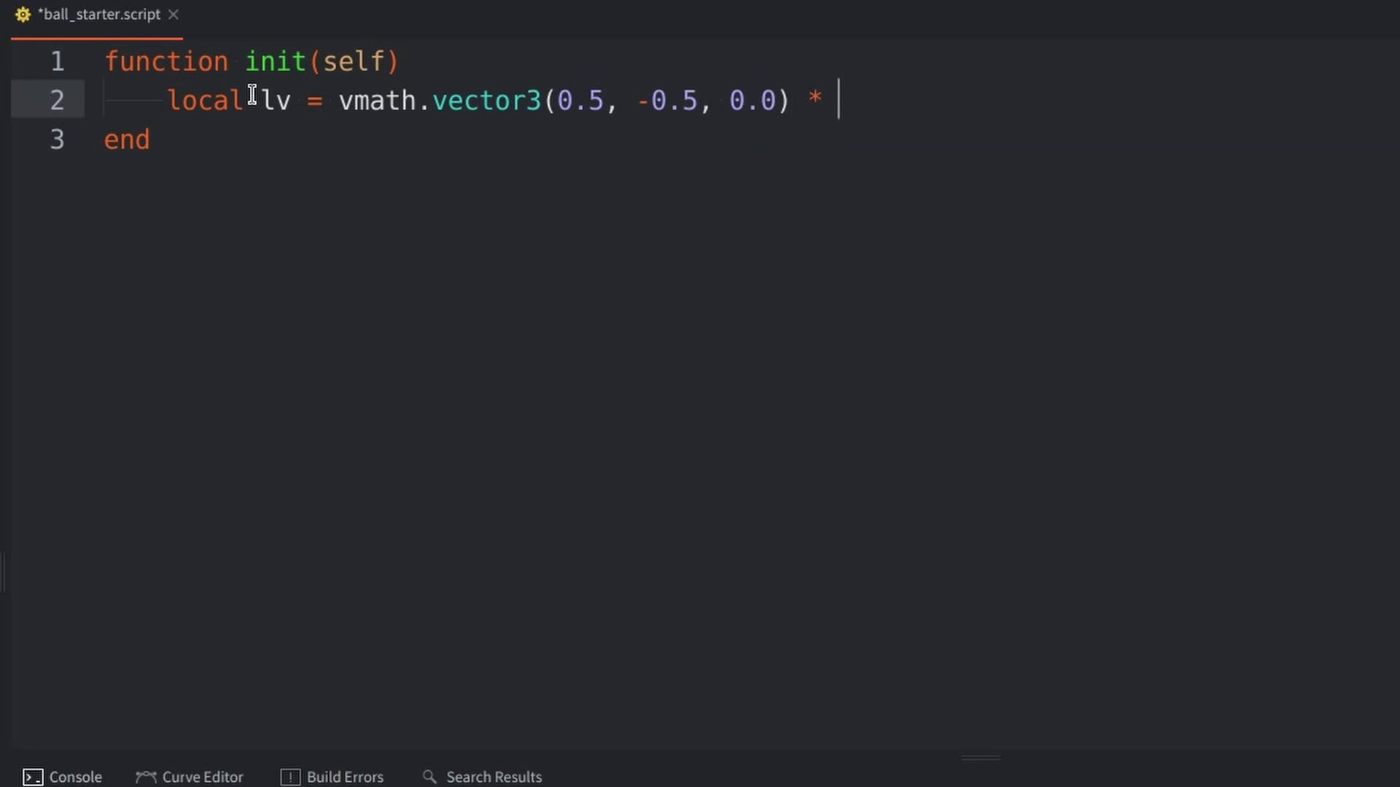
type("200.0")
key("Return")
type("go.set")
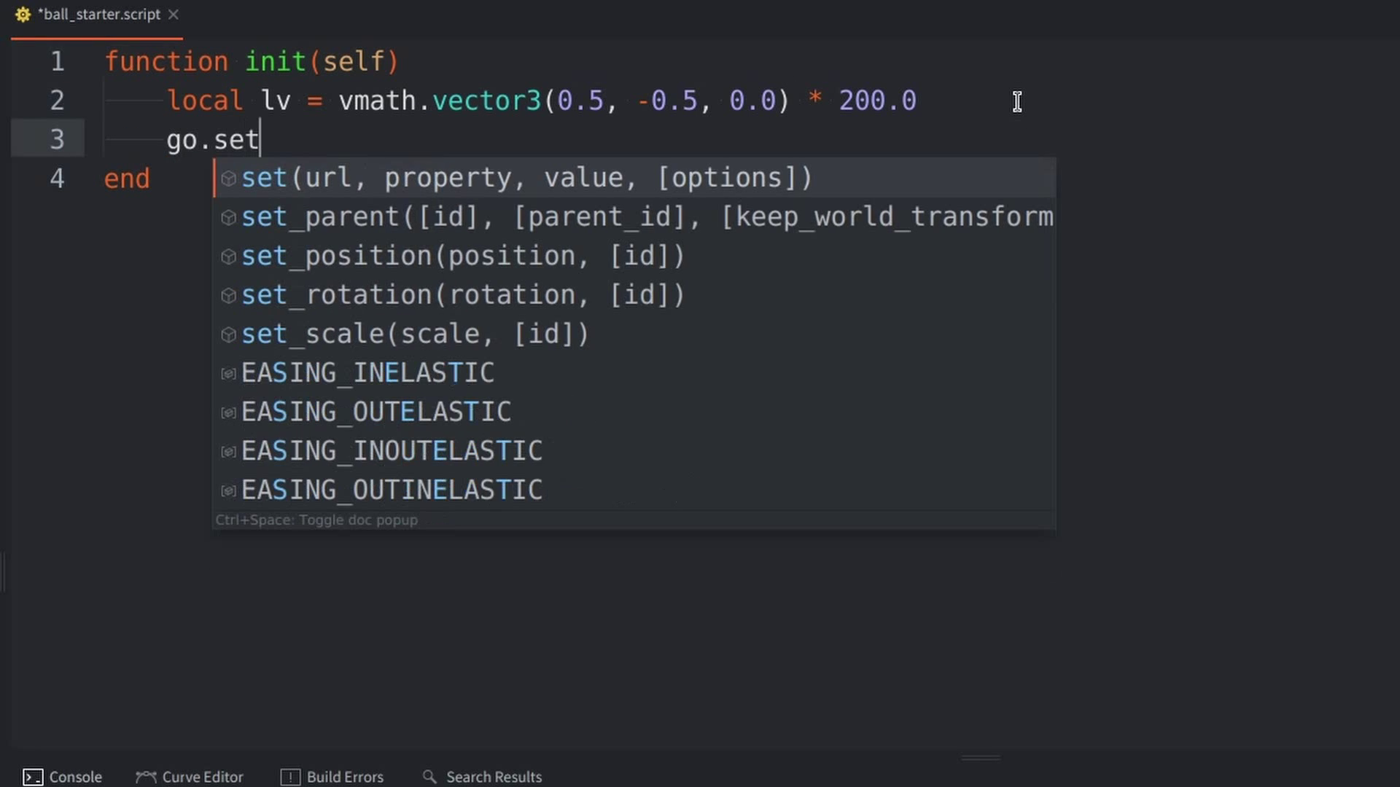
key("Return")
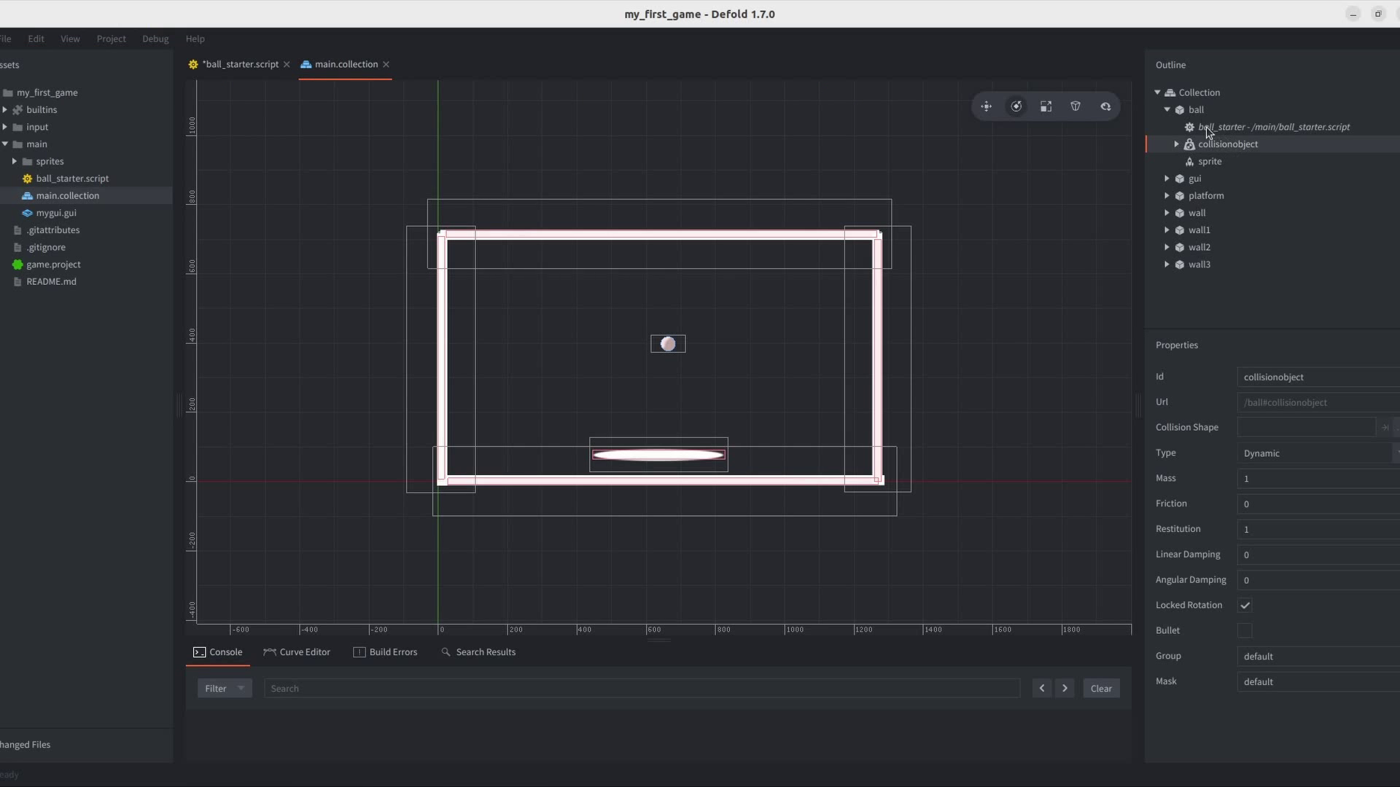
Check the ball's collision object URL in Outline and pass "#collisionobject" as go.set's target.
left_click(1205, 109)
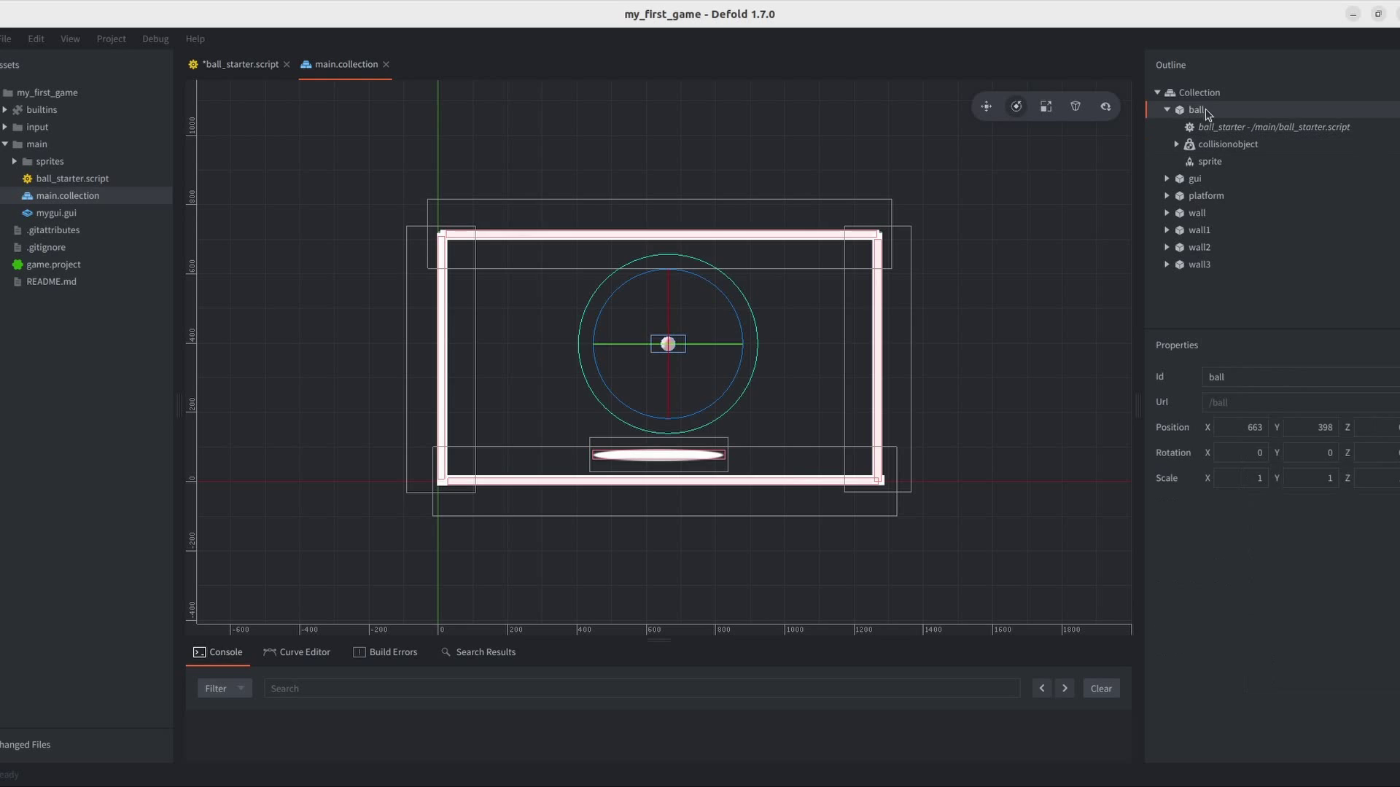
left_click(1276, 128)
left_click(1247, 144)
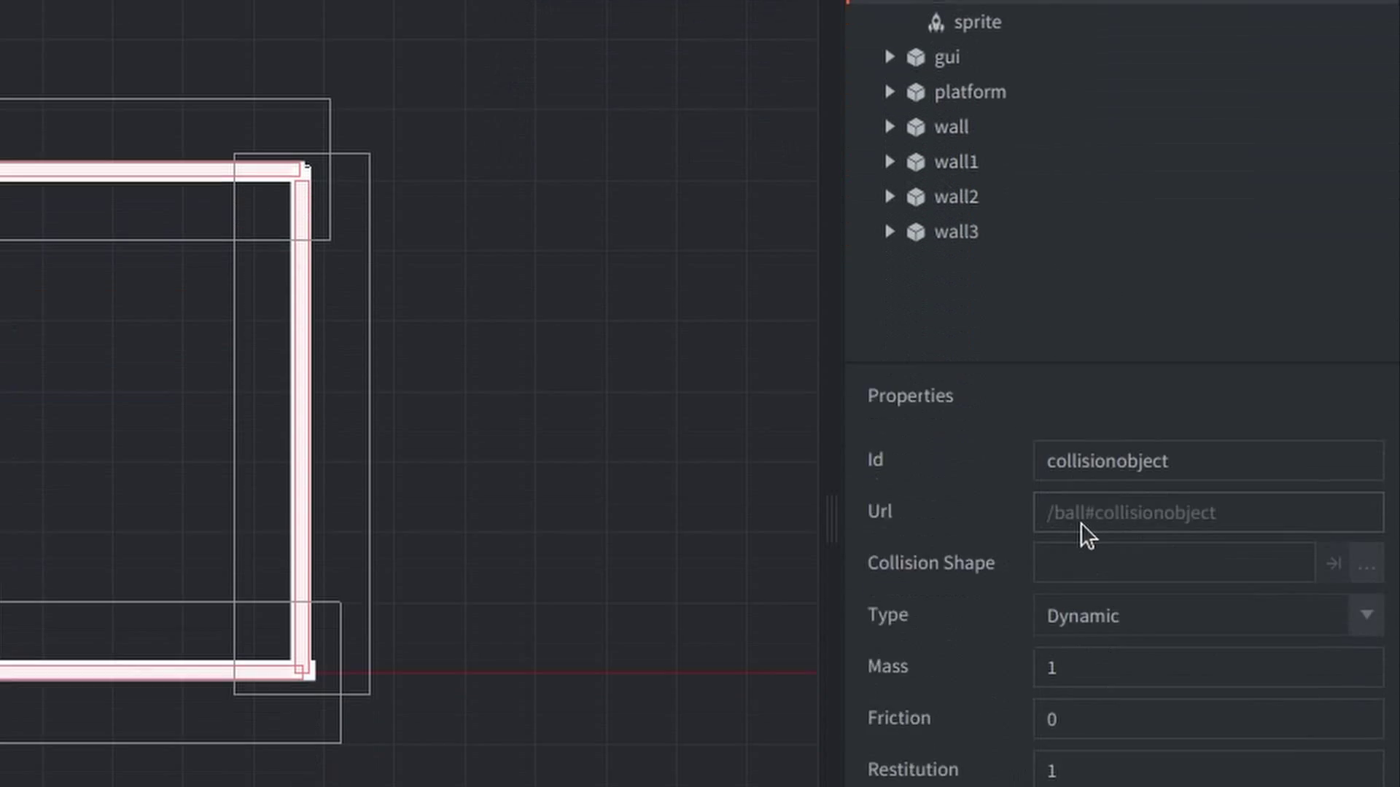
triple_click(1058, 765)
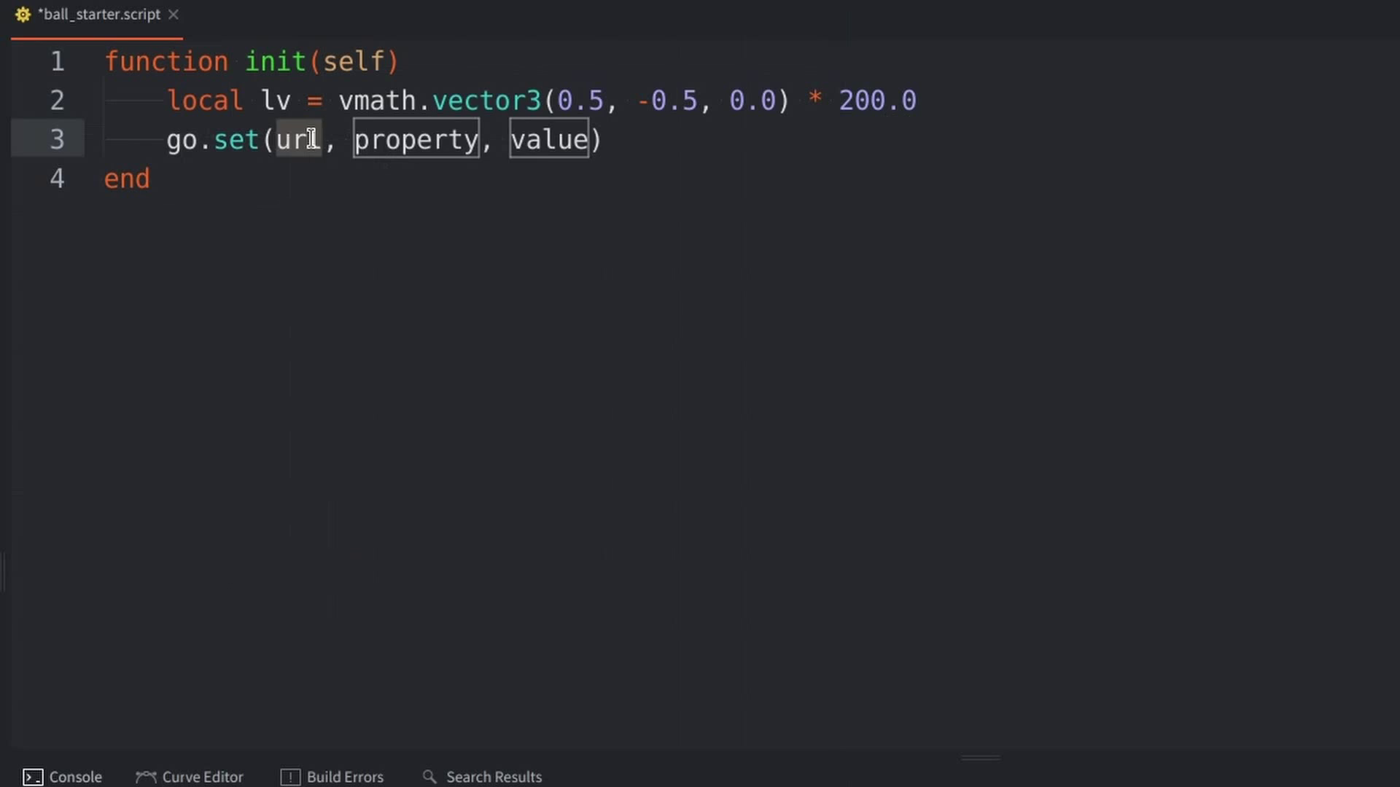
type("\"#collisionob")
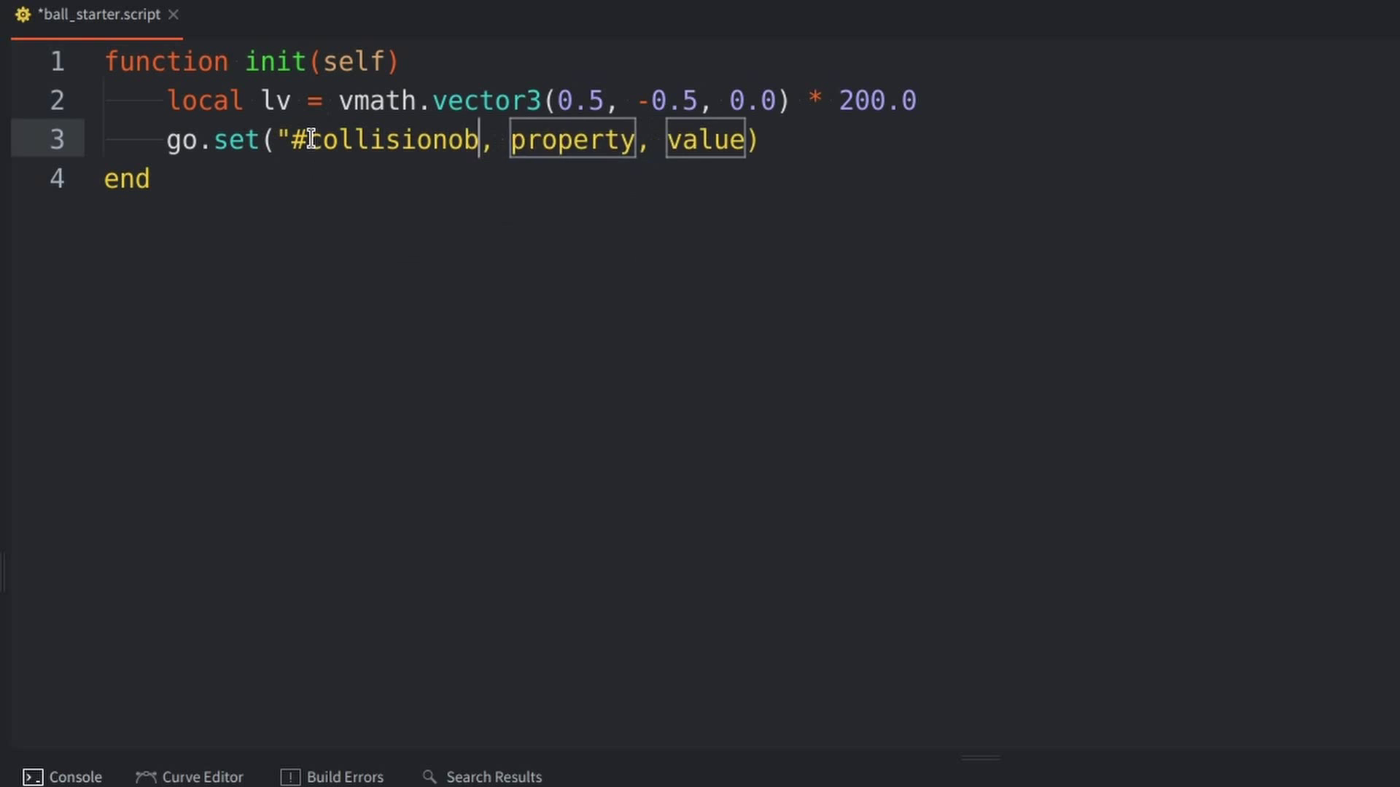
type("ject\"")
key("BackSpace")
key("BackSpace")
key("BackSpace")
key("BackSpace")
key("BackSpace")
key("BackSpace")
key("BackSpace")
key("BackSpace")
Finish go.set with "linear_velocity" and lv, then save ball_starter.script.
type("\"")
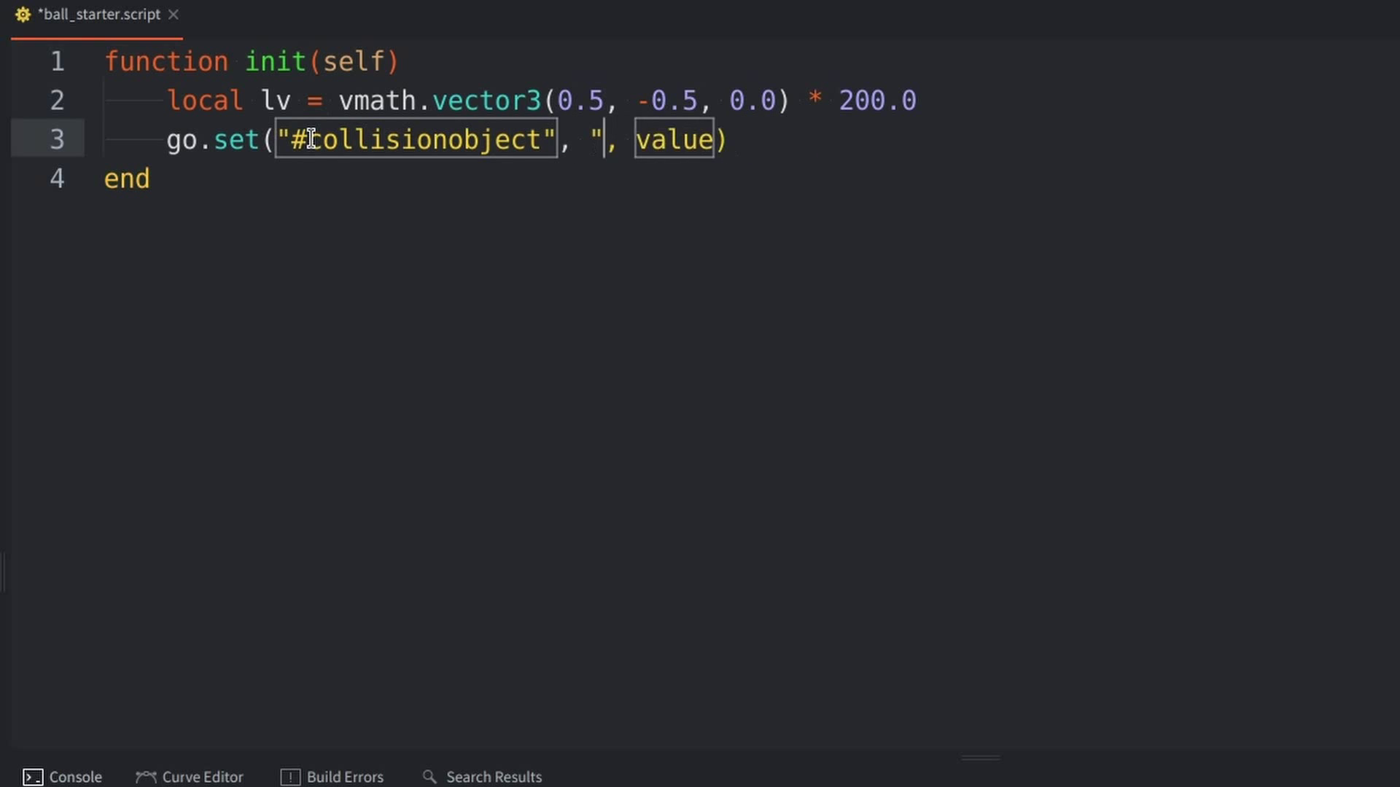
type("linear")
key("Down")
key("Return")
type("\"")
key("Right")
key("Right")
key("Delete")
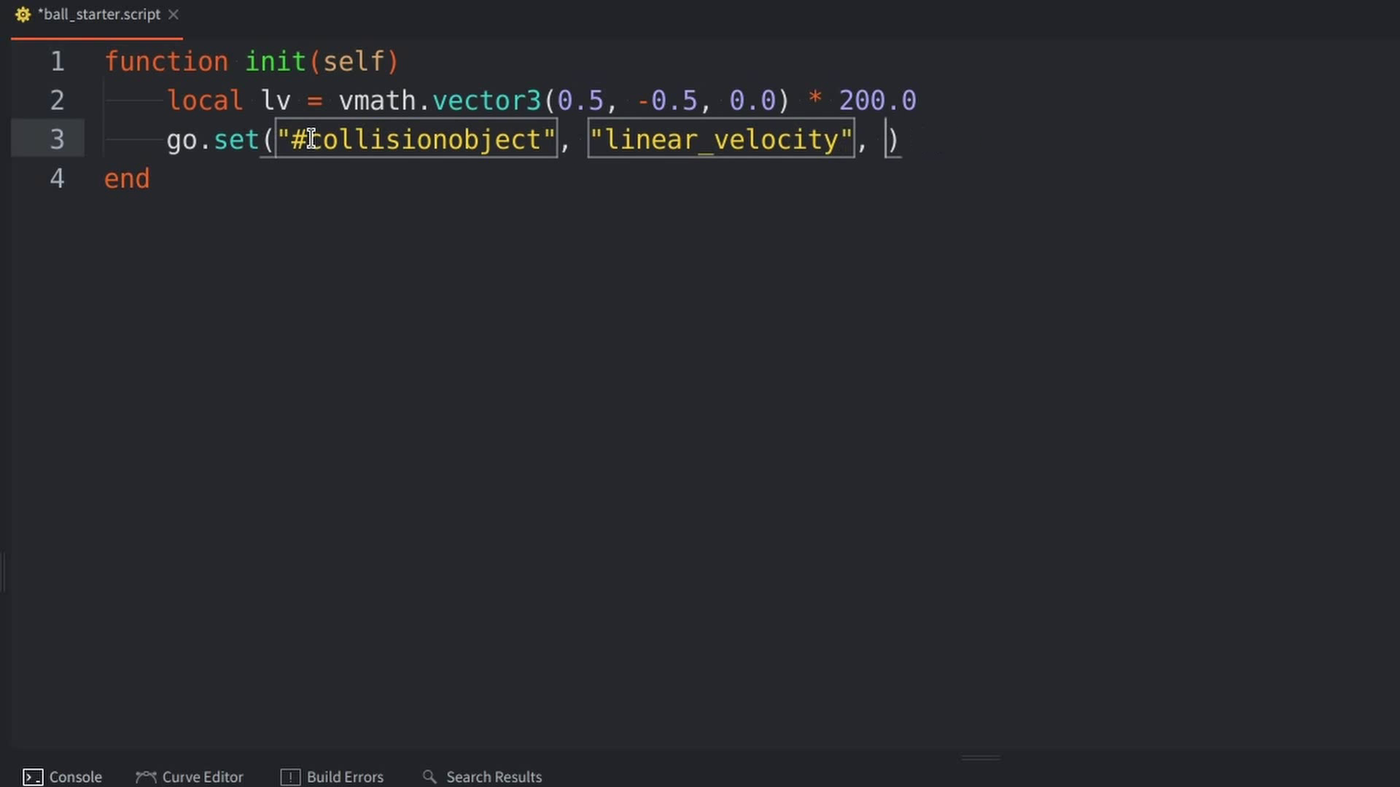
type("lv")
key("ctrl+s")
Select the two new launch-code lines in ball_starter.script.
left_click_drag(967, 138, 345, 119)
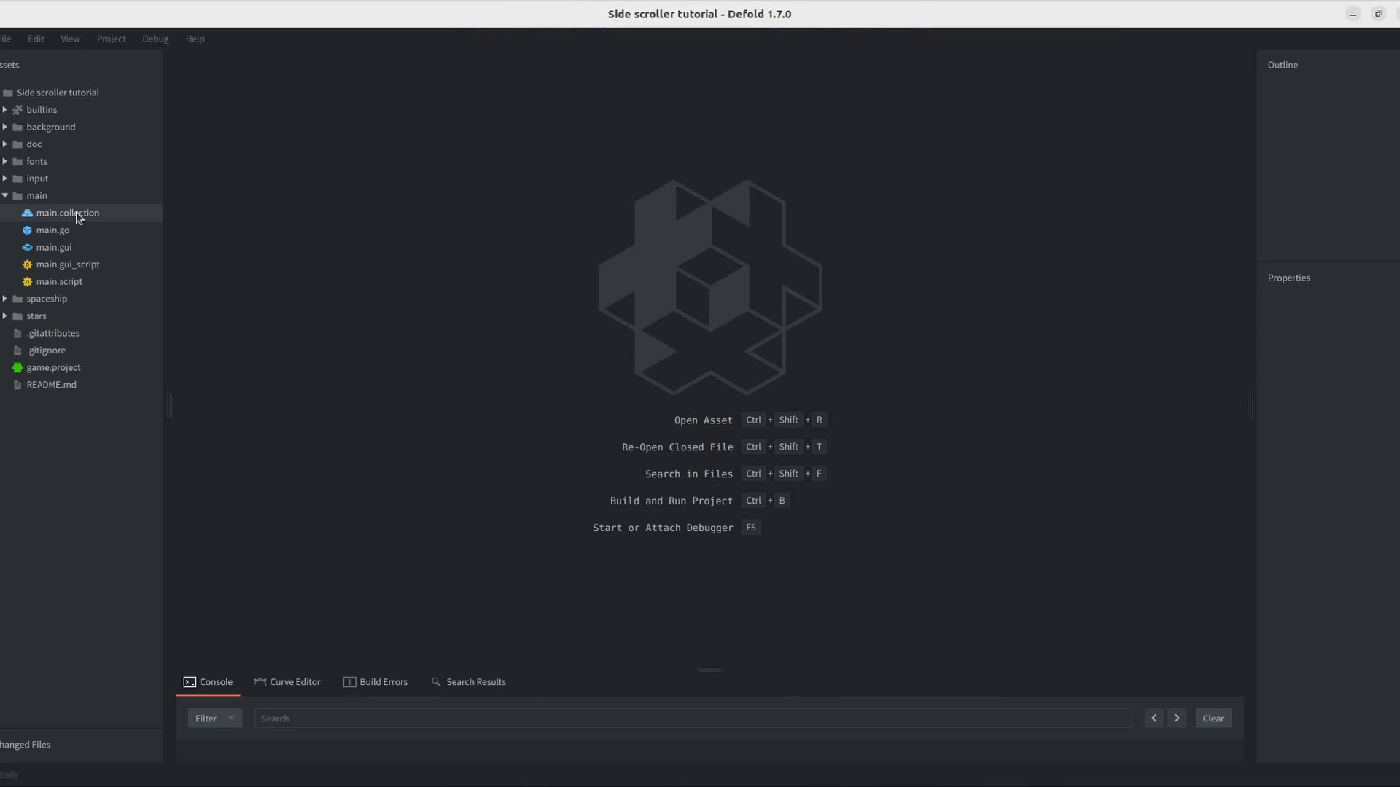
Open the side scroller's main.collection and inspect the spaceship's script and collision object.
double_click(76, 211)
scroll(575, 403, "up", 5)
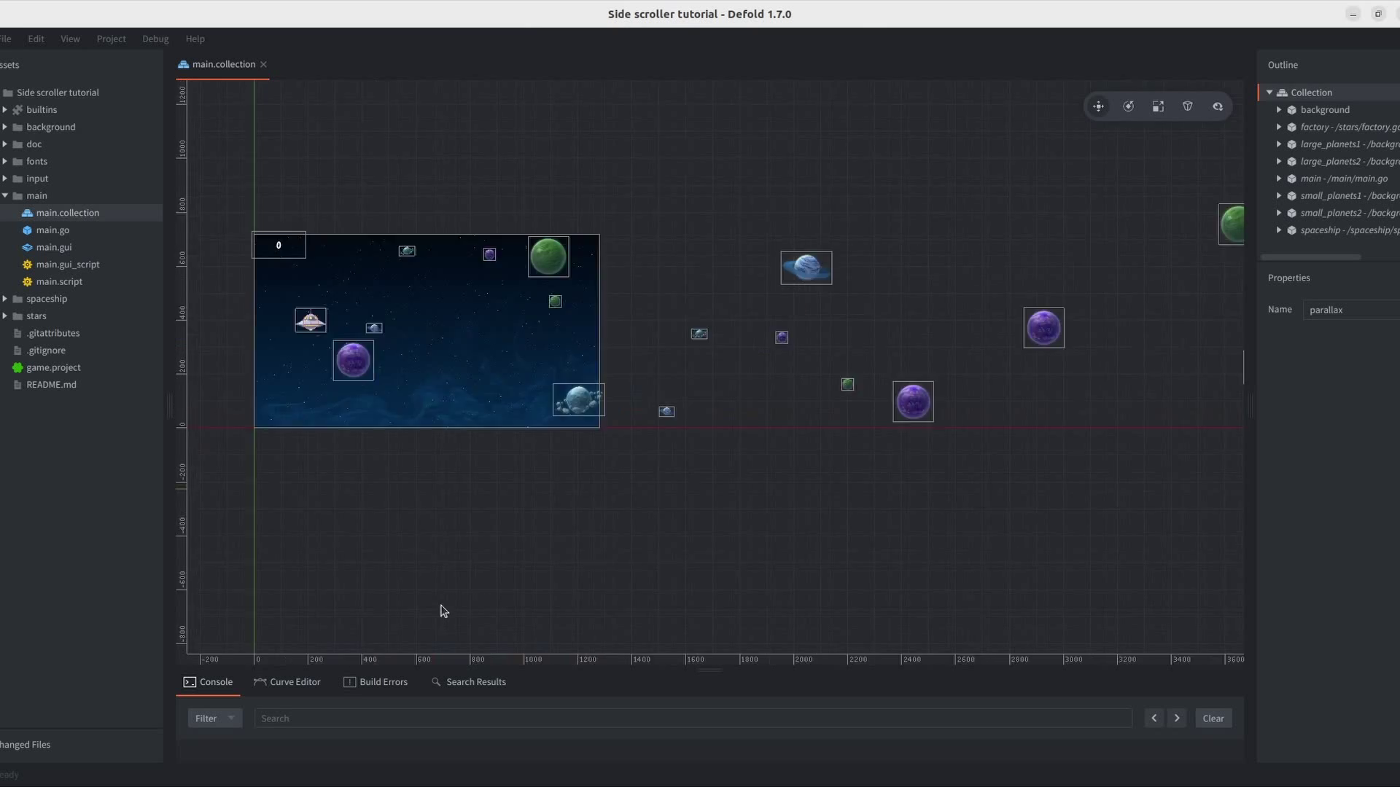
scroll(444, 611, "up", 6)
left_click(1319, 229)
left_click(1279, 230)
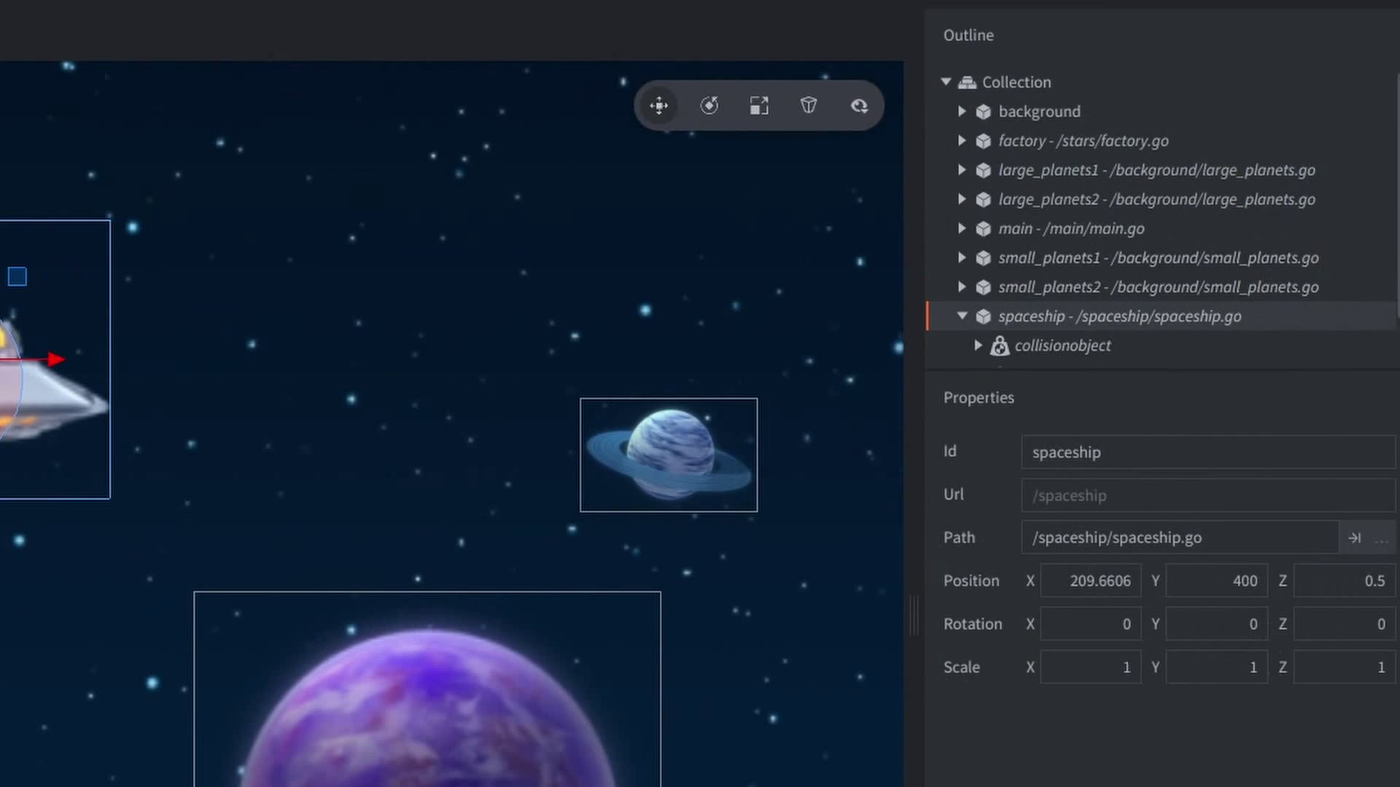
scroll(1369, 227, "down", 2)
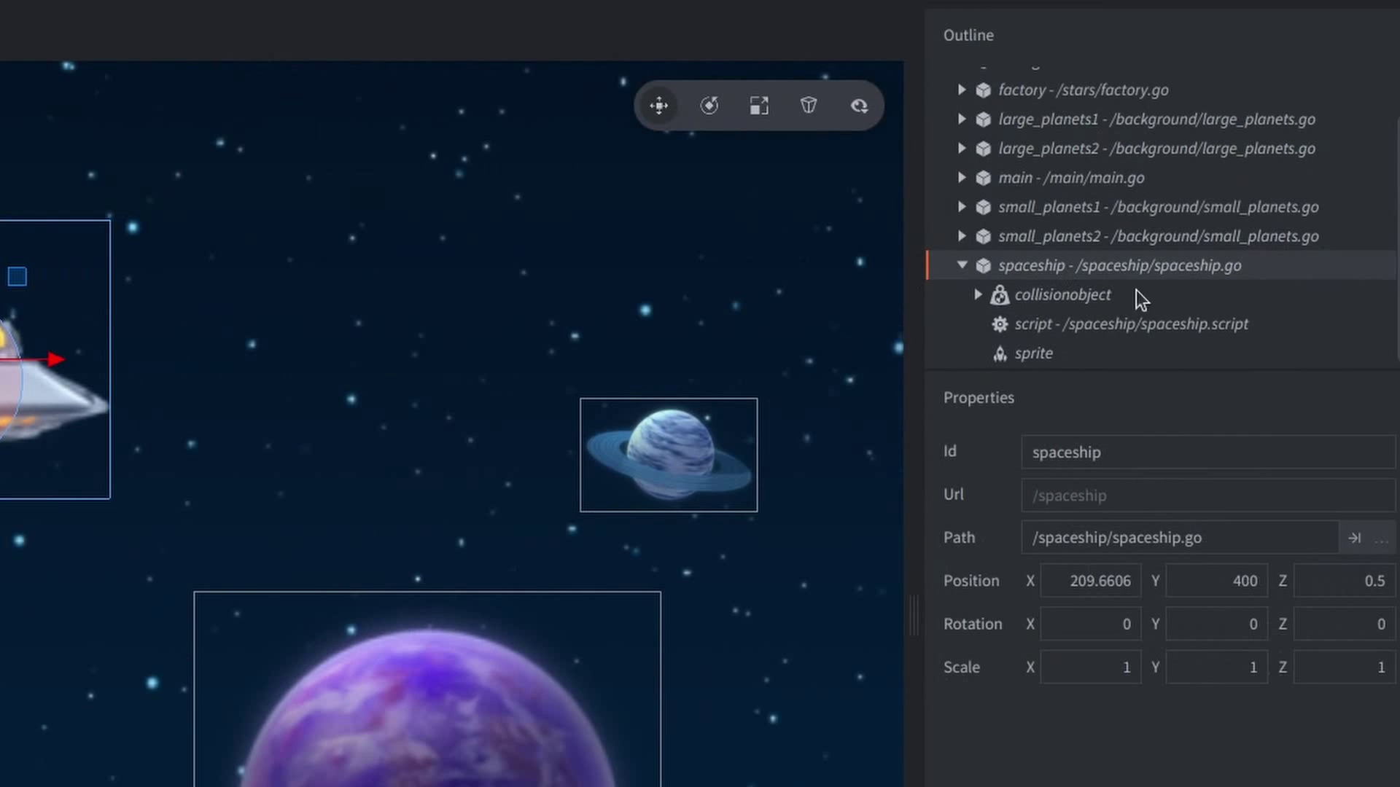
left_click(1076, 327)
left_click(1061, 295)
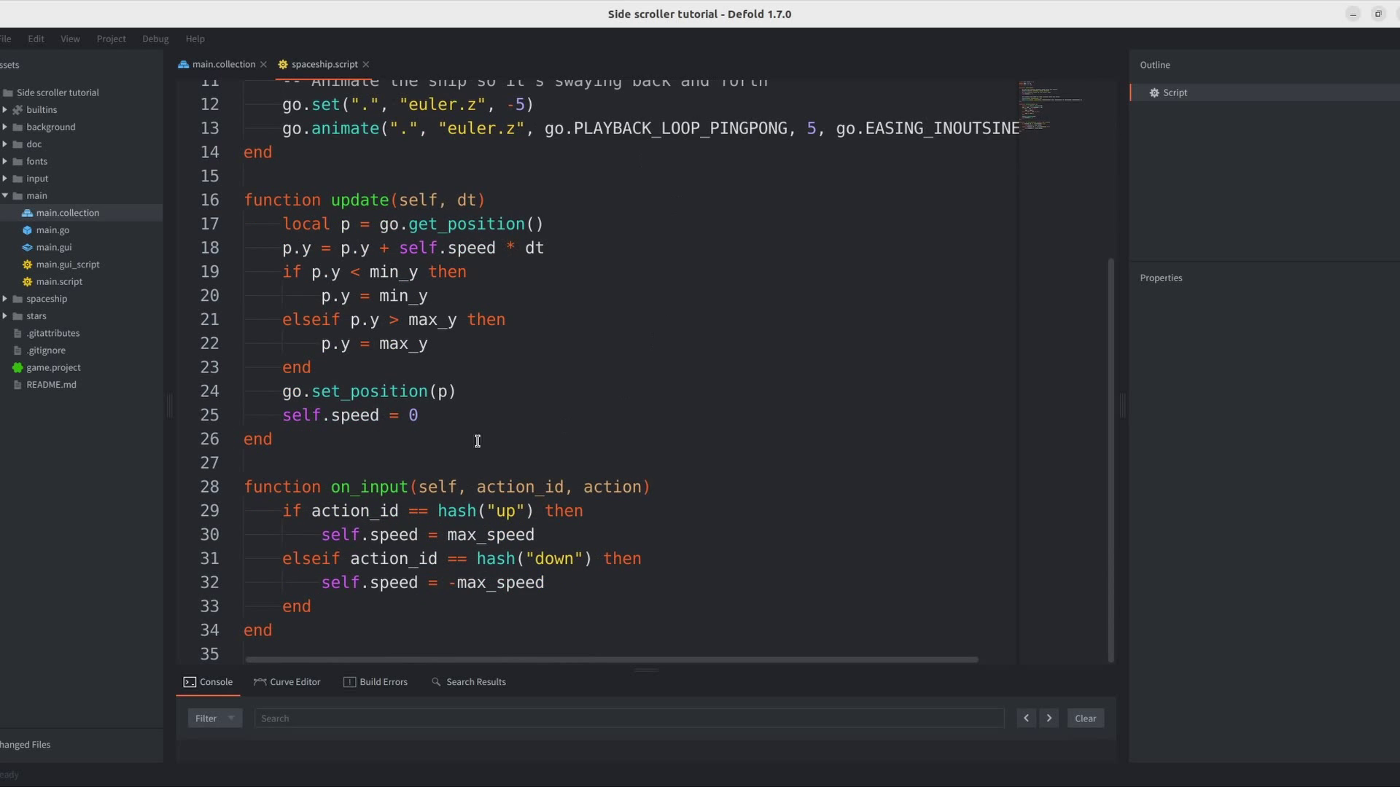
Highlight the position-reading and set_position lines of spaceship.script's update function.
left_click_drag(478, 441, 285, 250)
left_click(418, 248)
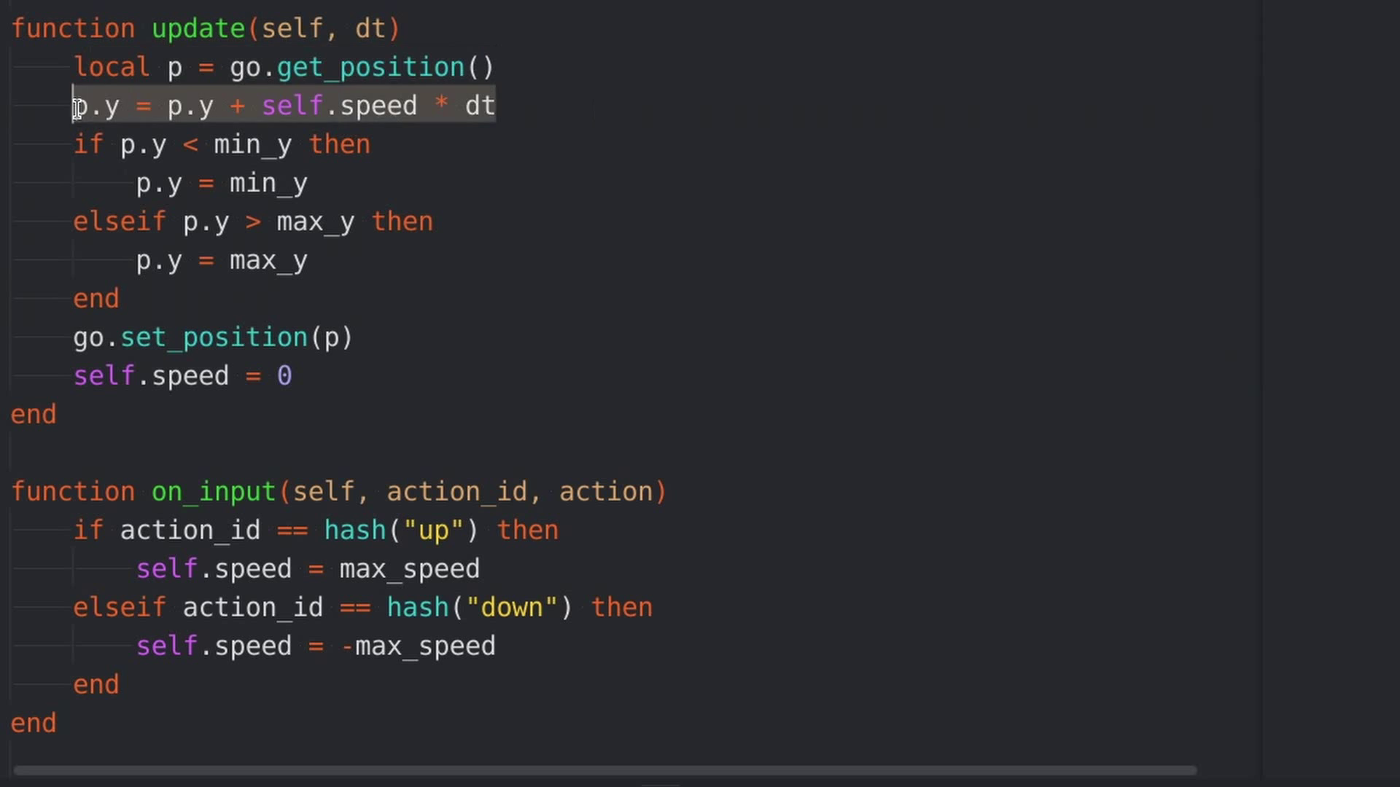
left_click_drag(393, 334, 72, 336)
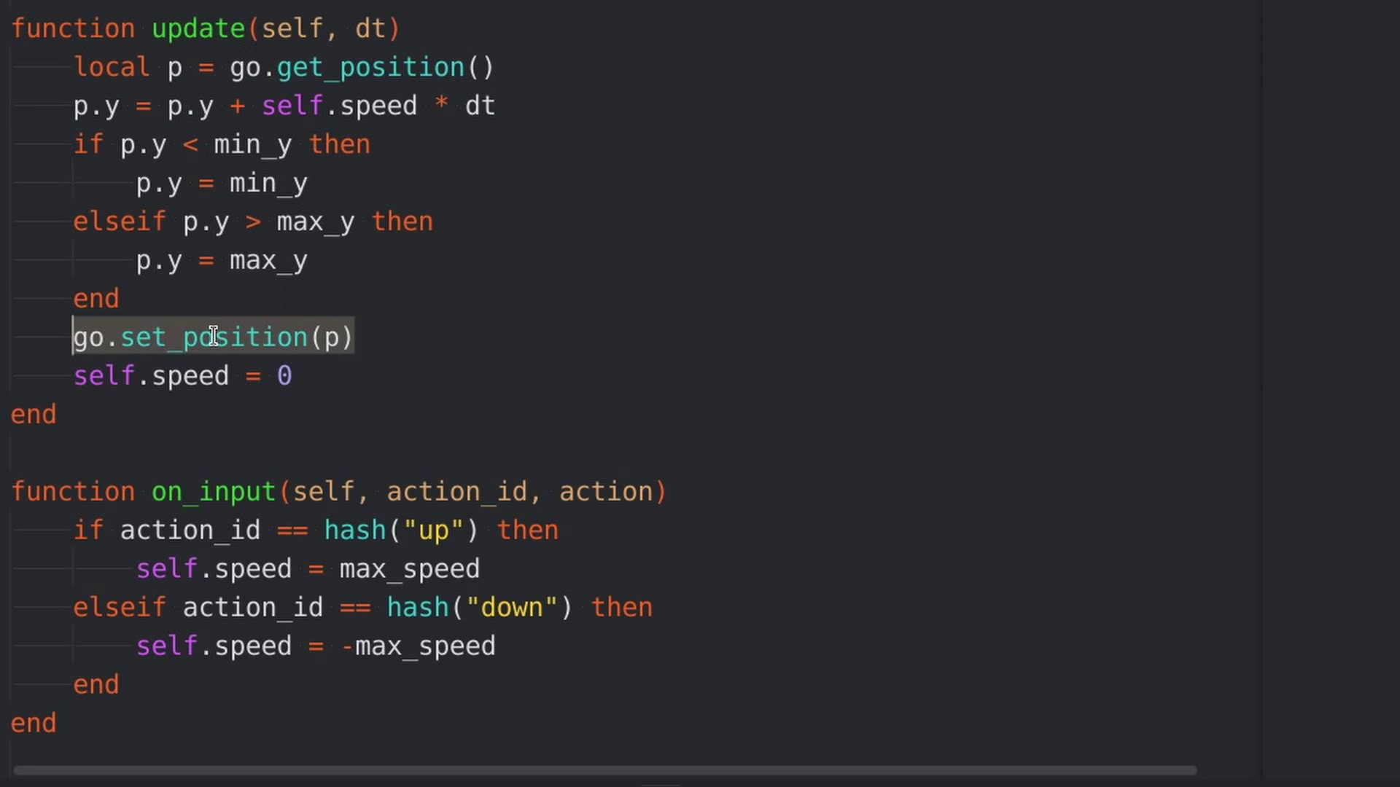
key("Right")
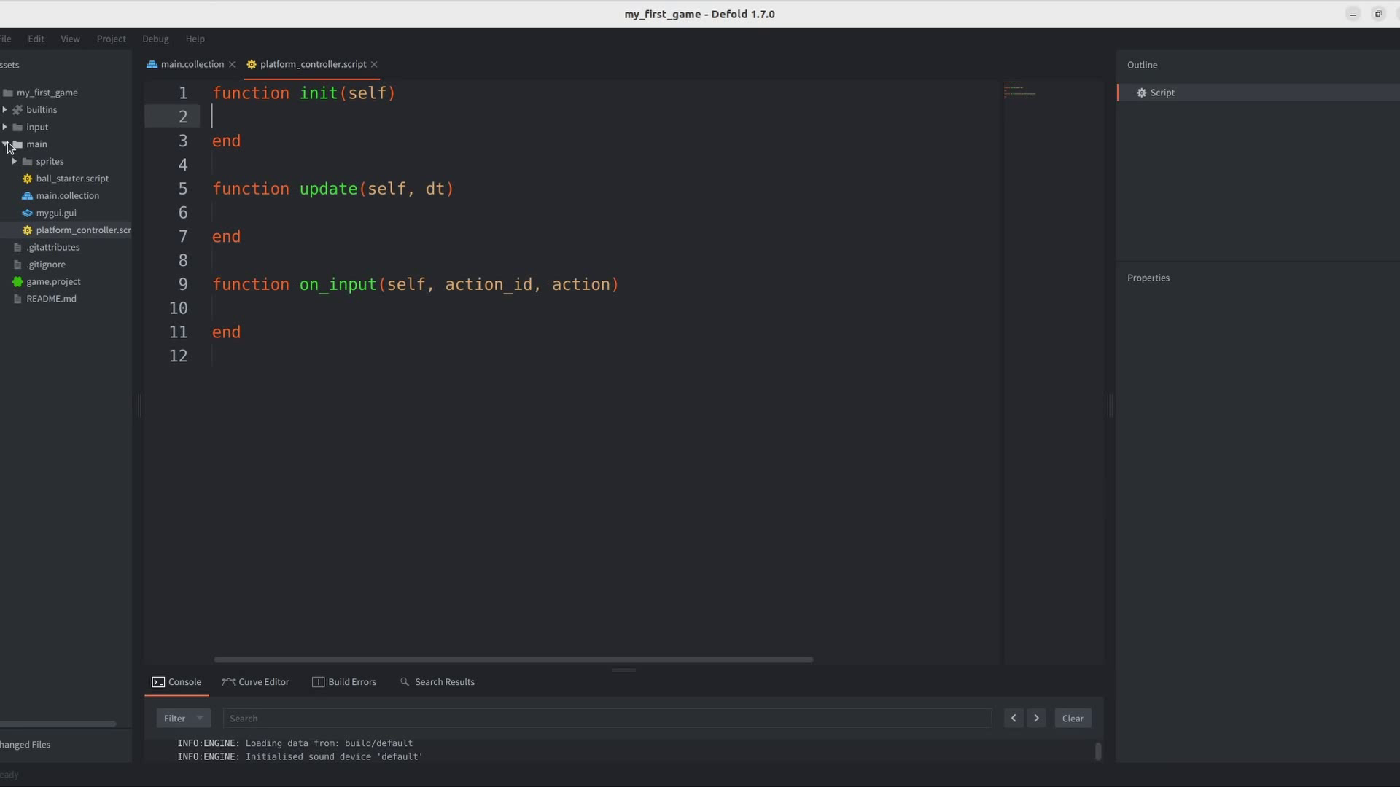
Expand the input folder and open game.input_binding.
left_click(5, 127)
double_click(95, 144)
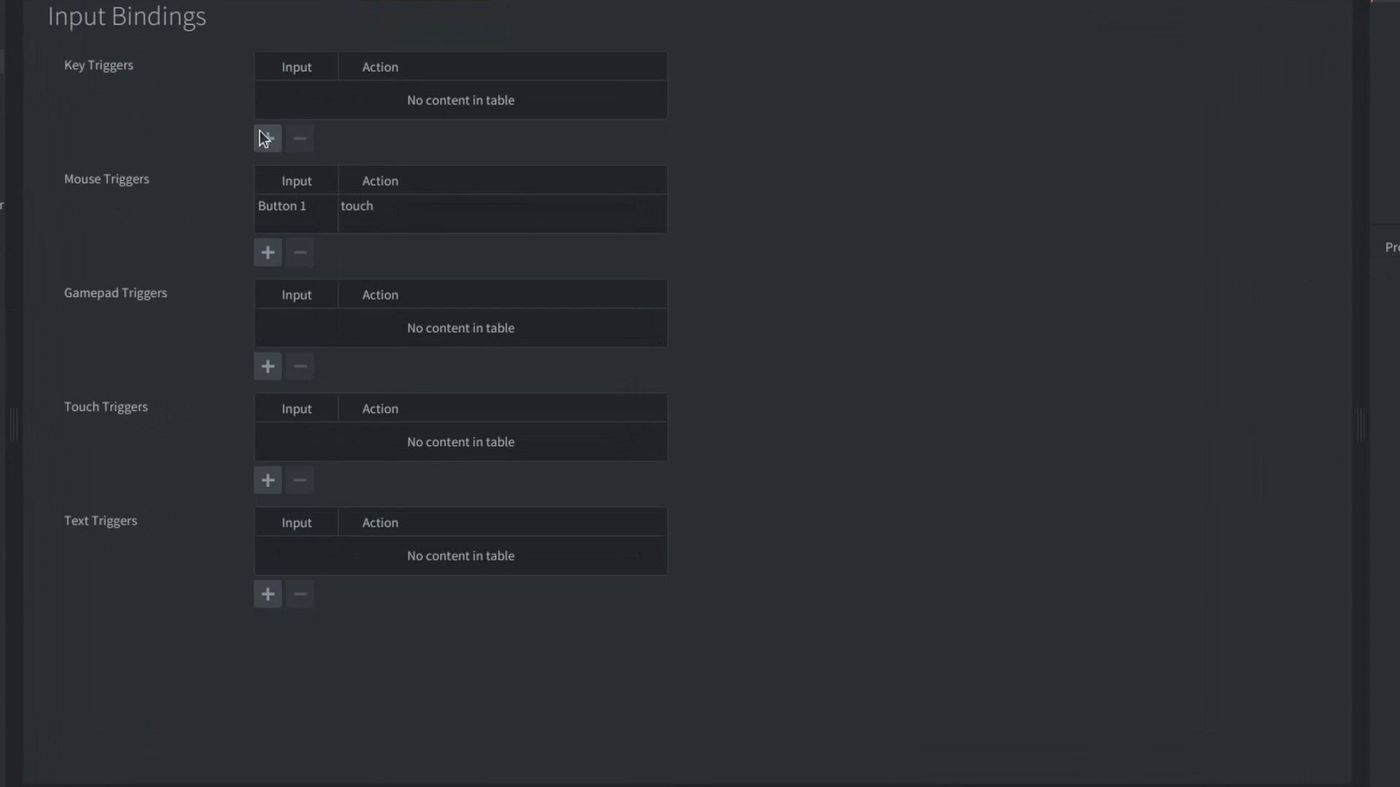
Add a key trigger binding key A to the action left.
left_click(267, 139)
left_click(314, 97)
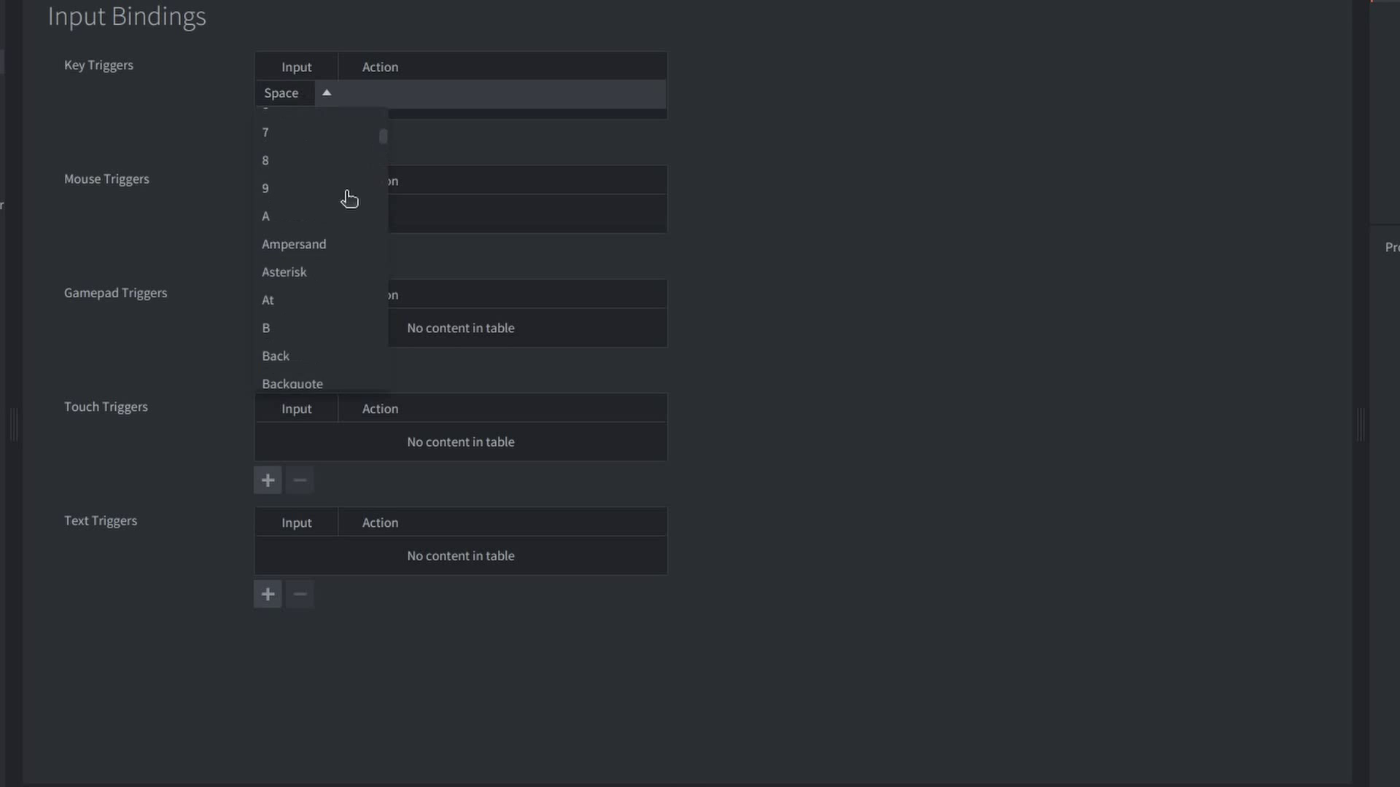
left_click(343, 216)
left_click(375, 93)
type("left")
Bind key D to right, then begin self._input = 0.0 in the platform script's init.
left_click(268, 139)
left_click(309, 122)
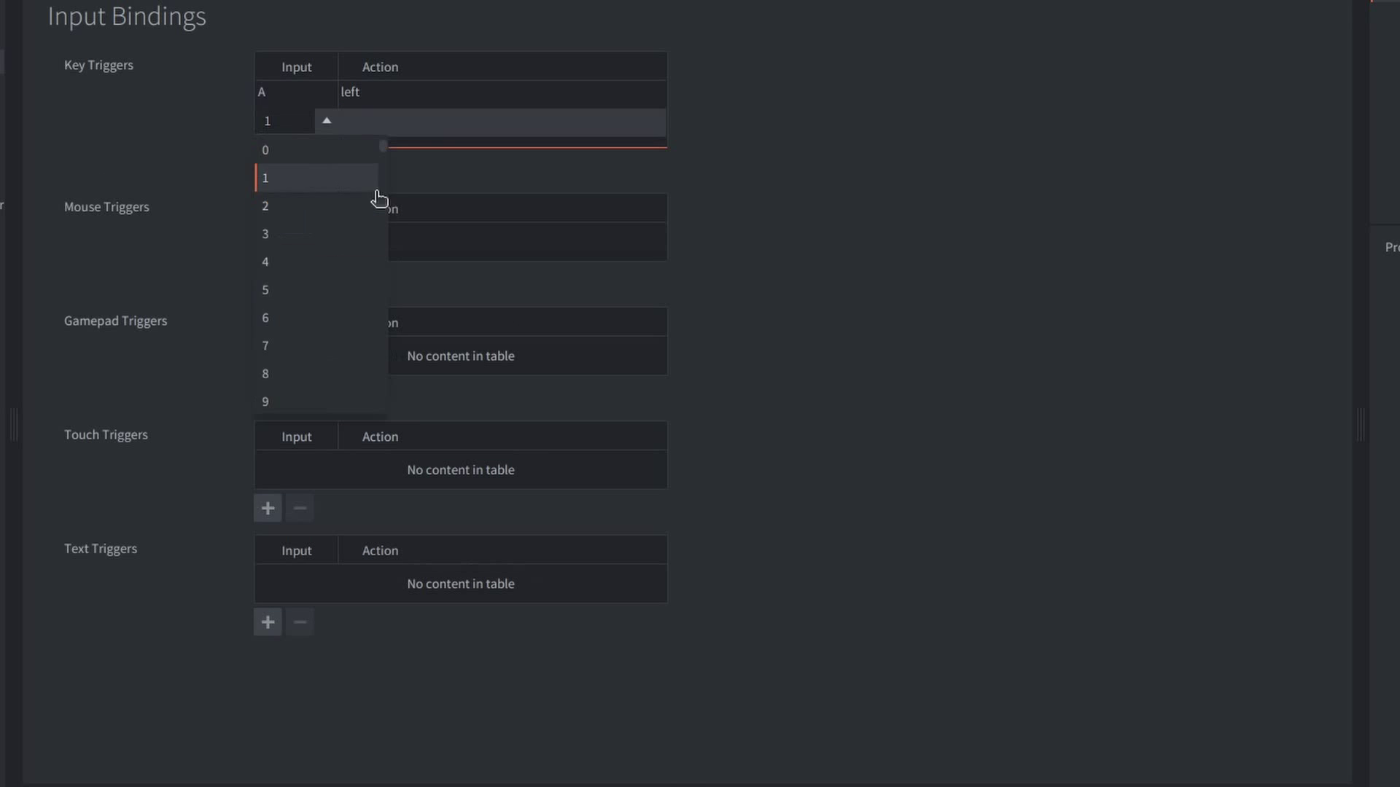
left_click(290, 172)
left_click(391, 120)
type("right")
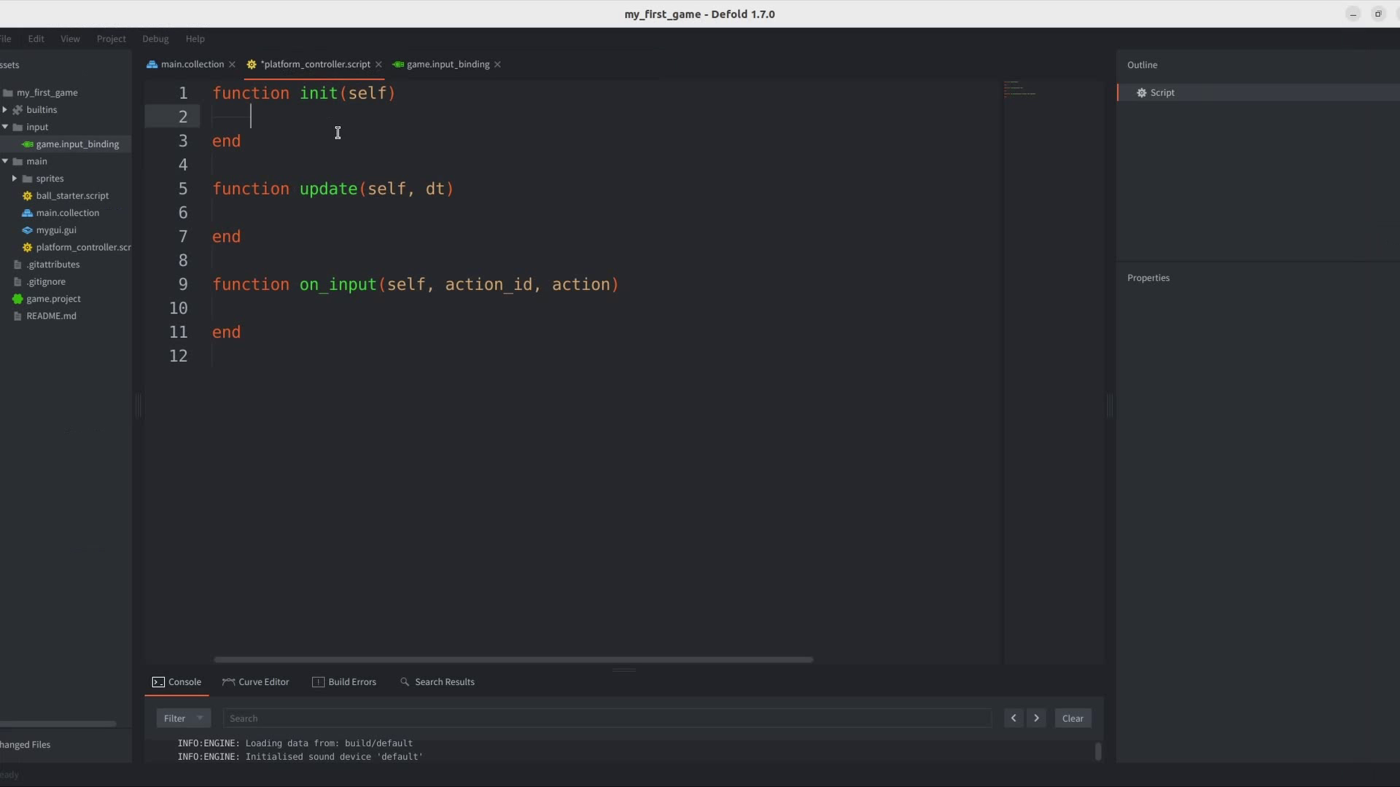
type("self._input = 0.0")
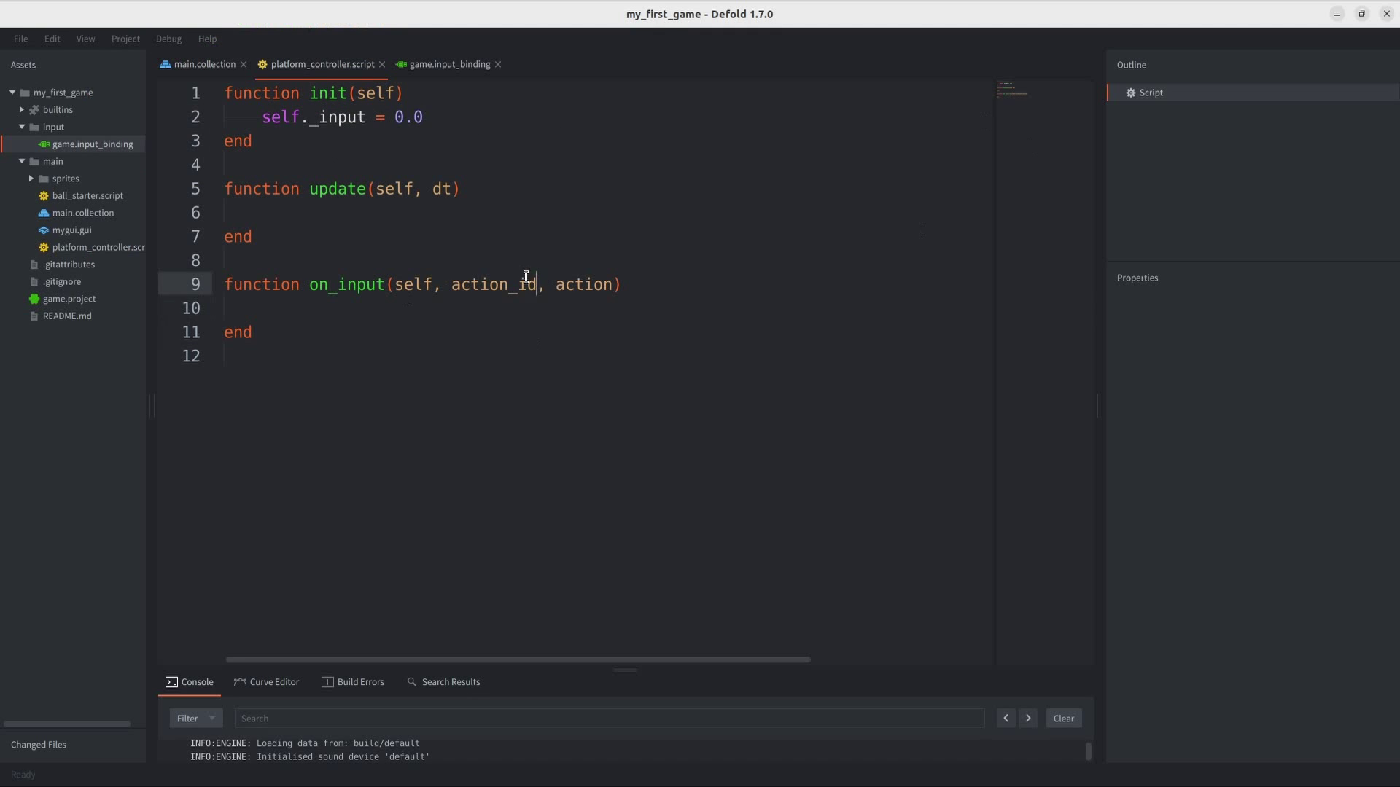
Write on_input's if/elseif setting self._input to -1.0 for left and 1.0 for right.
left_click(367, 308)
type("if action_id == hash(\"left\")")
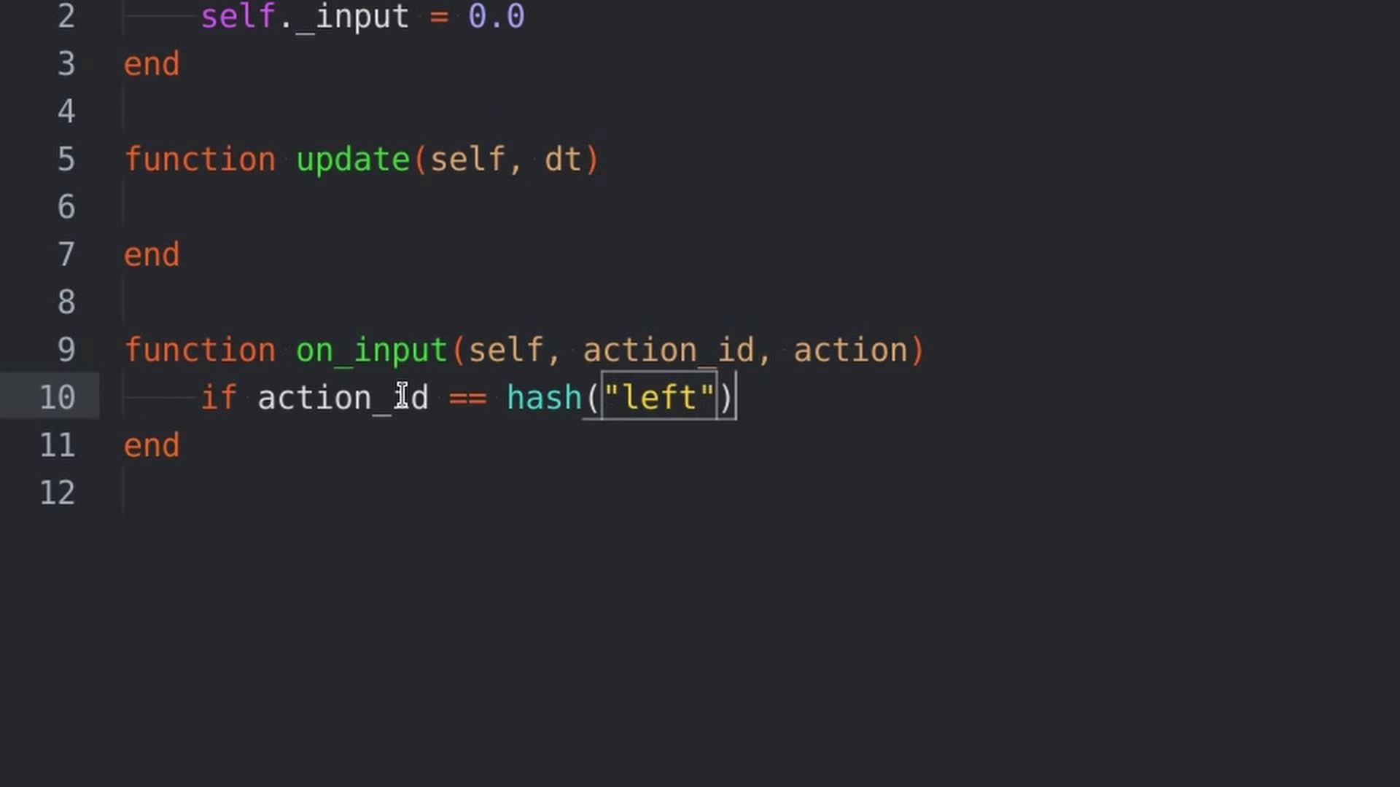
type(" then")
key("Return")
type("self._input = -1.0")
key("Return")
type("elseif ")
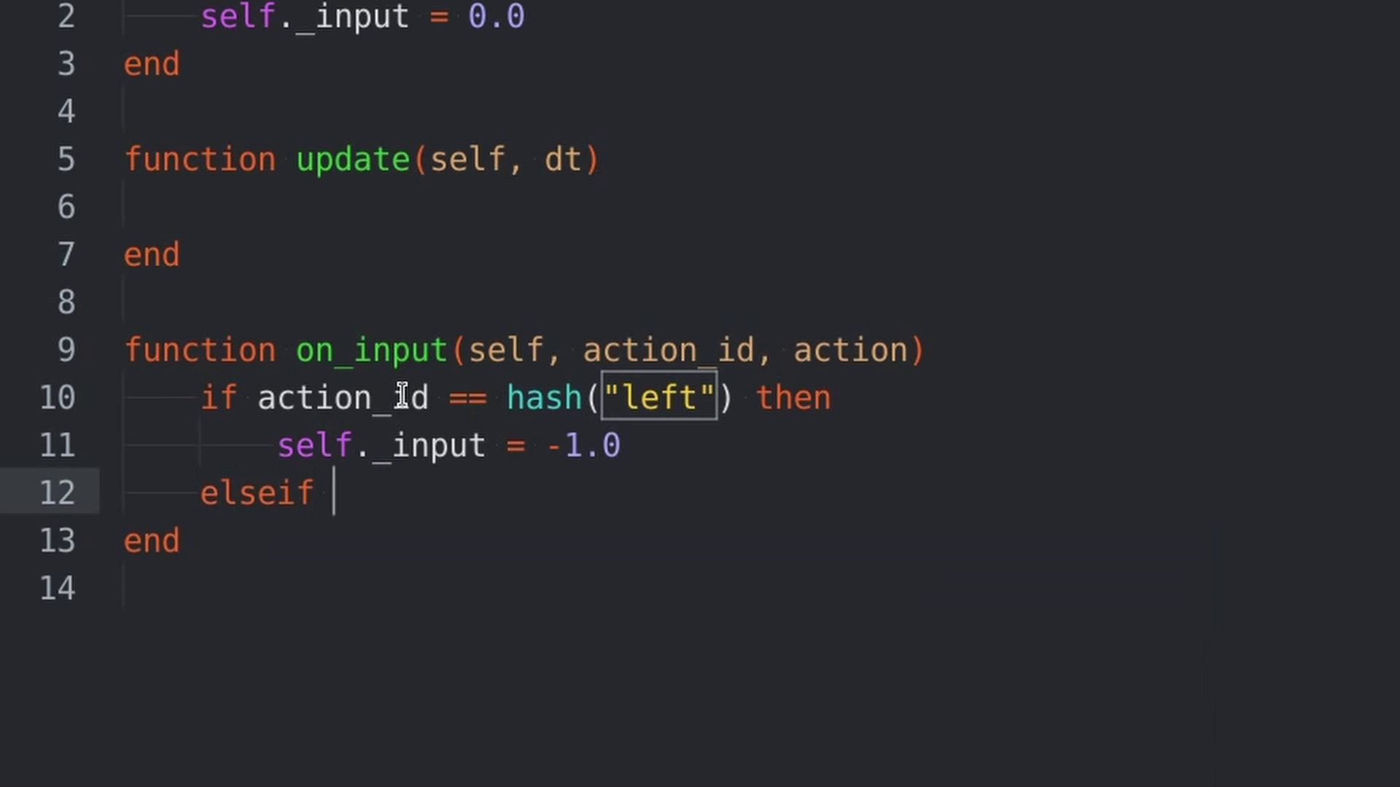
type("action_id == hash(\"right\") then")
key("Return")
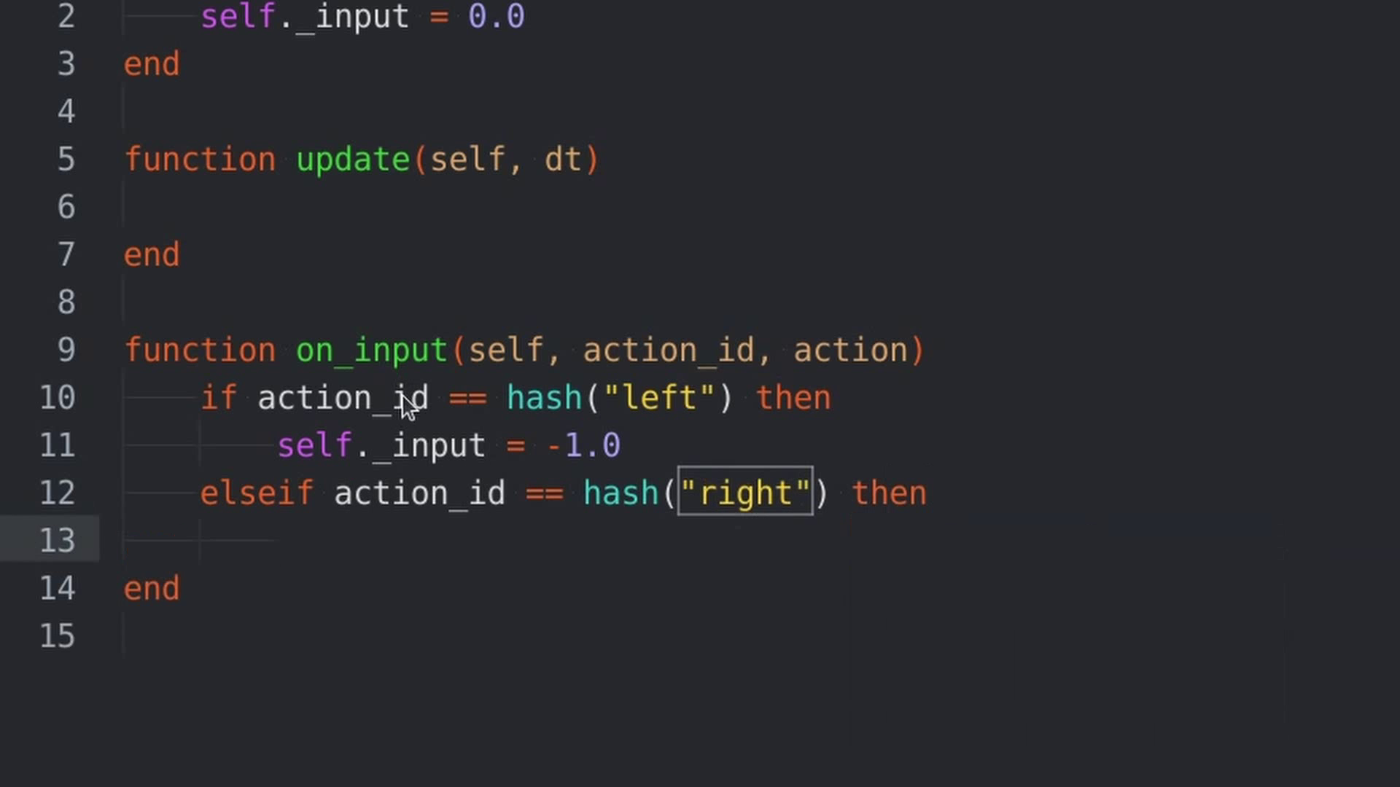
type("self._input")
type(" = 1.0")
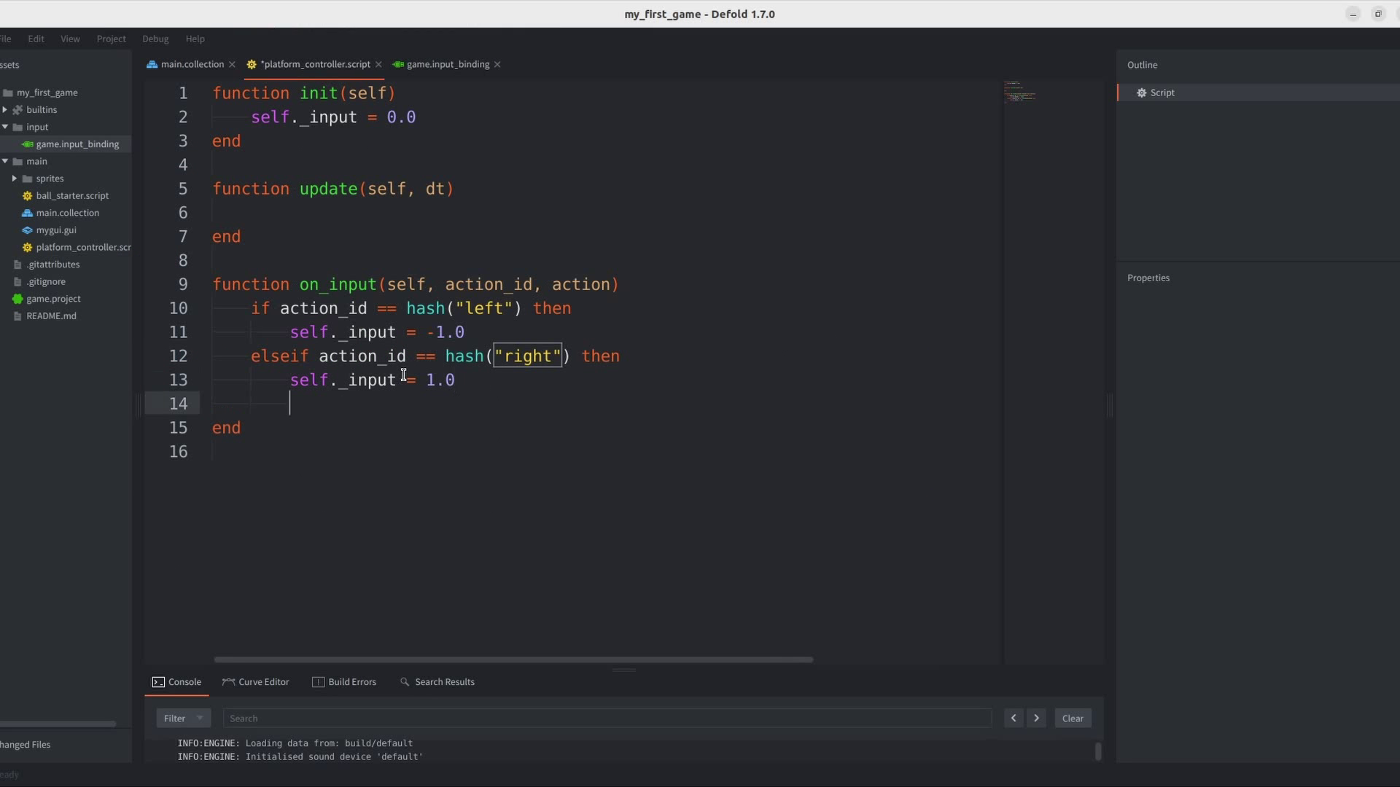
key("BackSpace")
type("e")
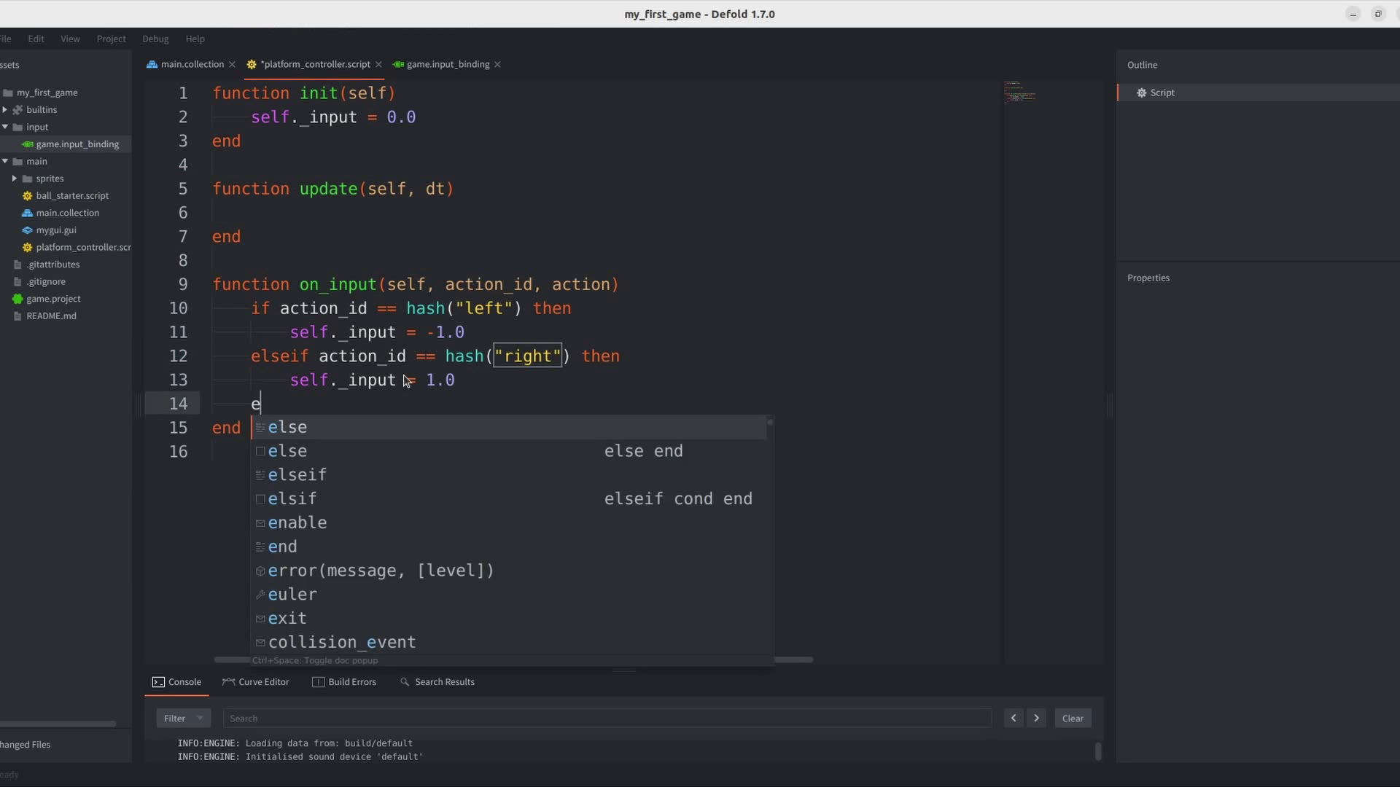
type("nd")
Start update with local pos = go.get_position().
left_click(569, 215)
type("go.get")
key("Down")
key("Down")
key("Return")
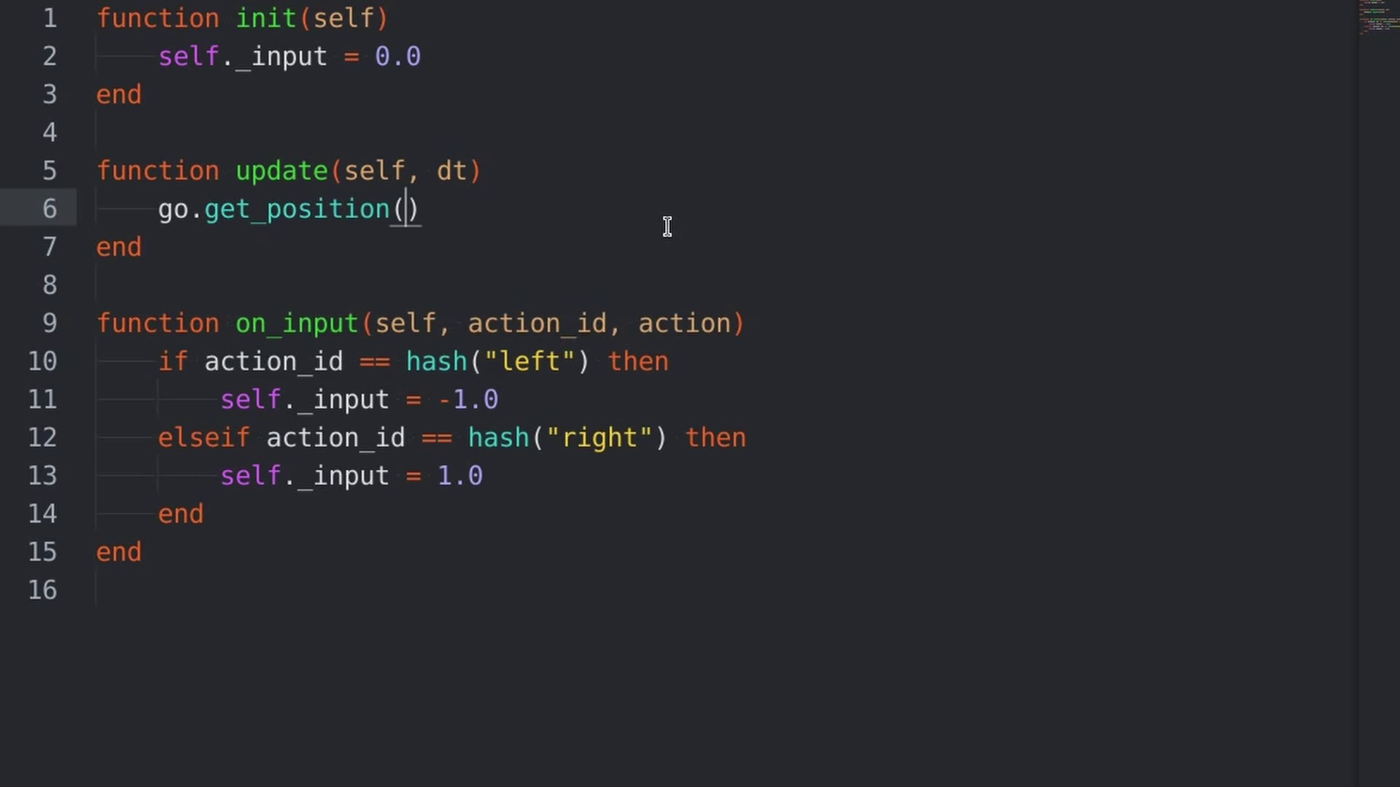
key("Home")
type("local")
key("End")
key("Return")
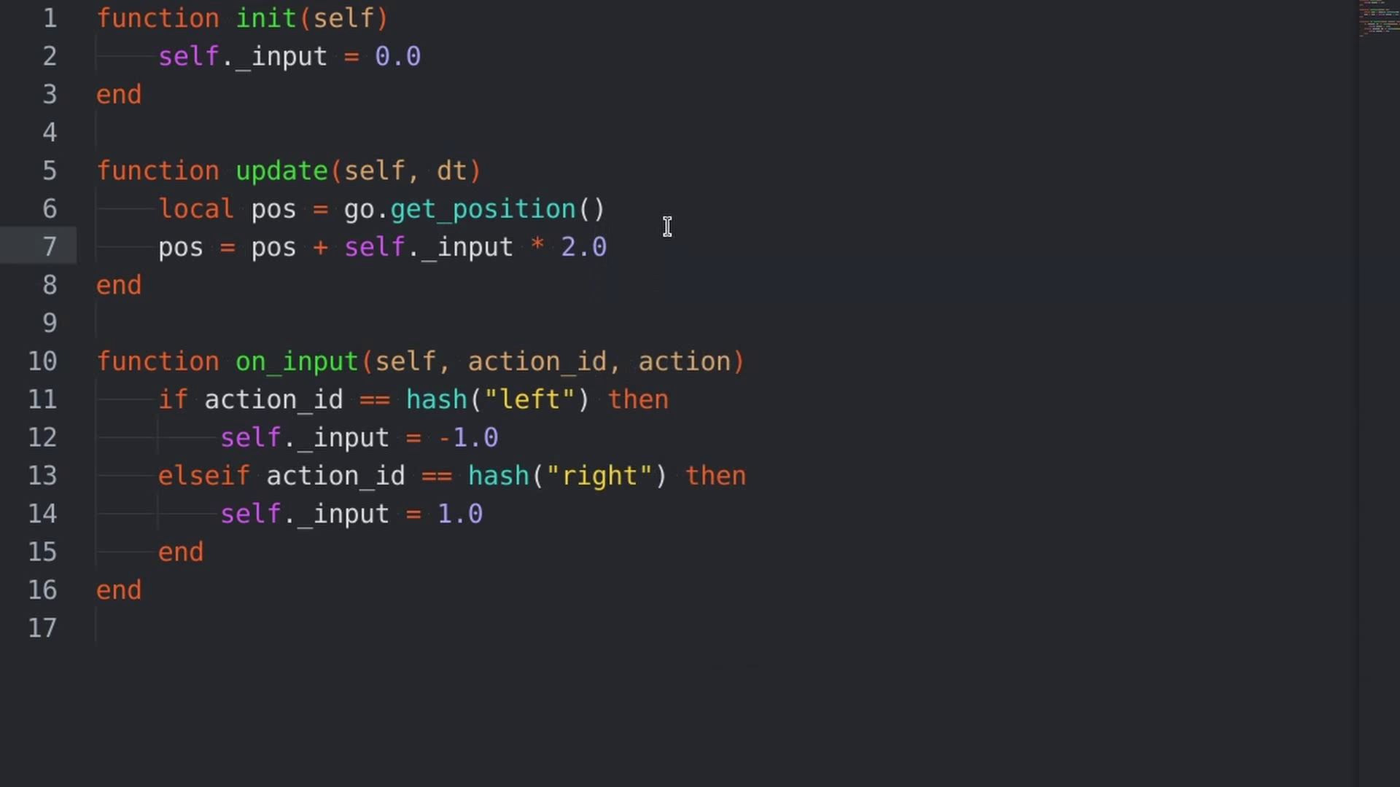
Add pos = pos + self._input * 20.0 * dt and go.set_position(pos) to update.
type("dt")
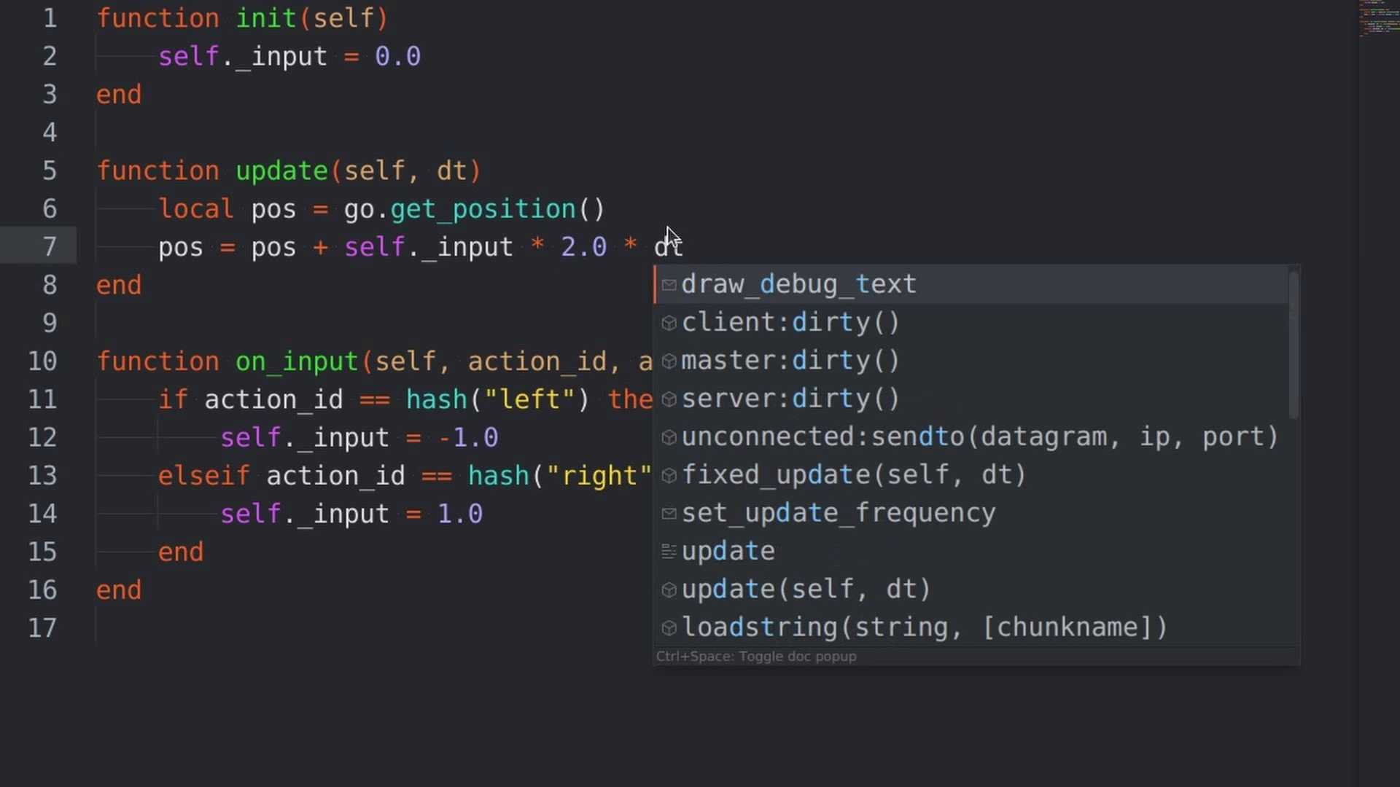
key("Left")
key("Left")
key("Left")
key("Left")
key("Left")
key("Left")
key("Left")
type("0")
key("End")
key("Return")
type("go.set_posi")
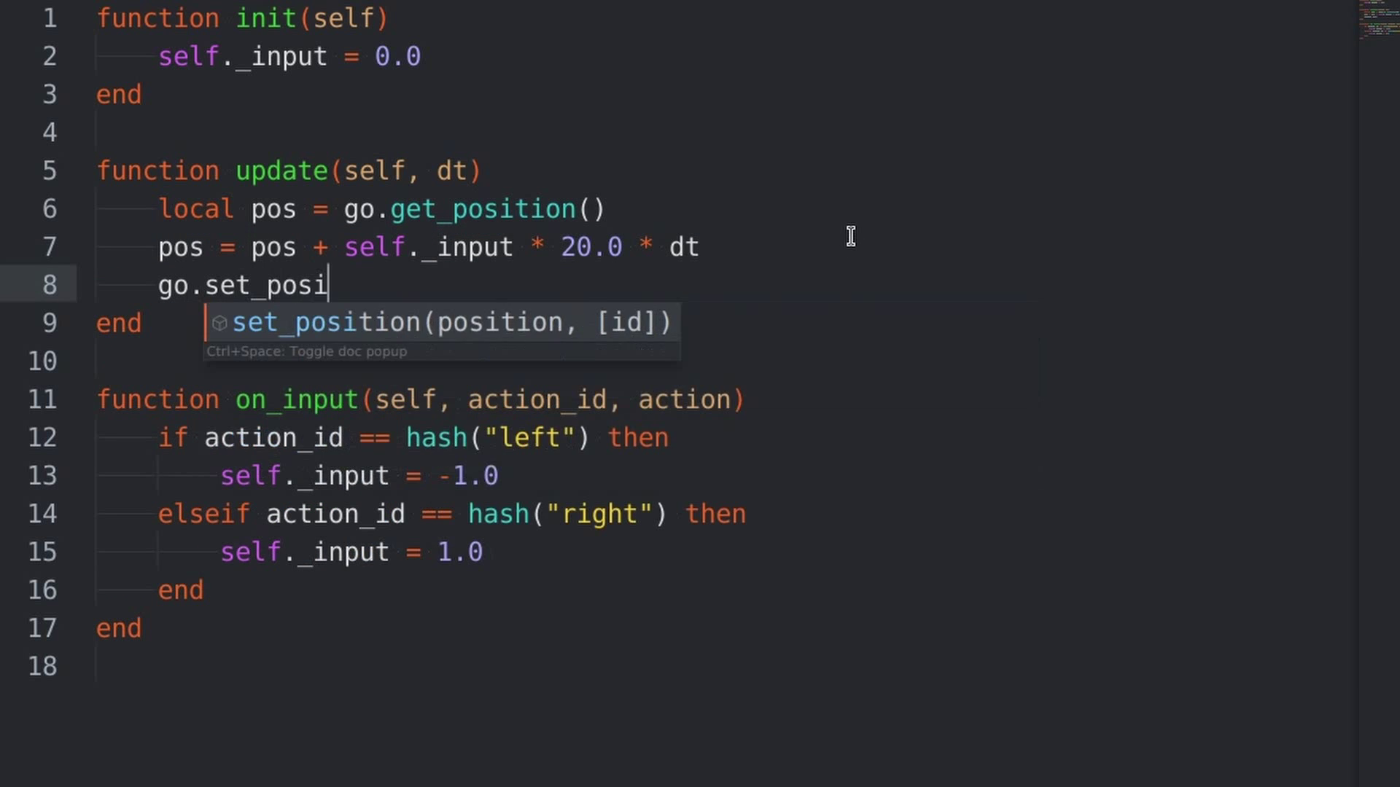
key("Return")
type("position(pos")
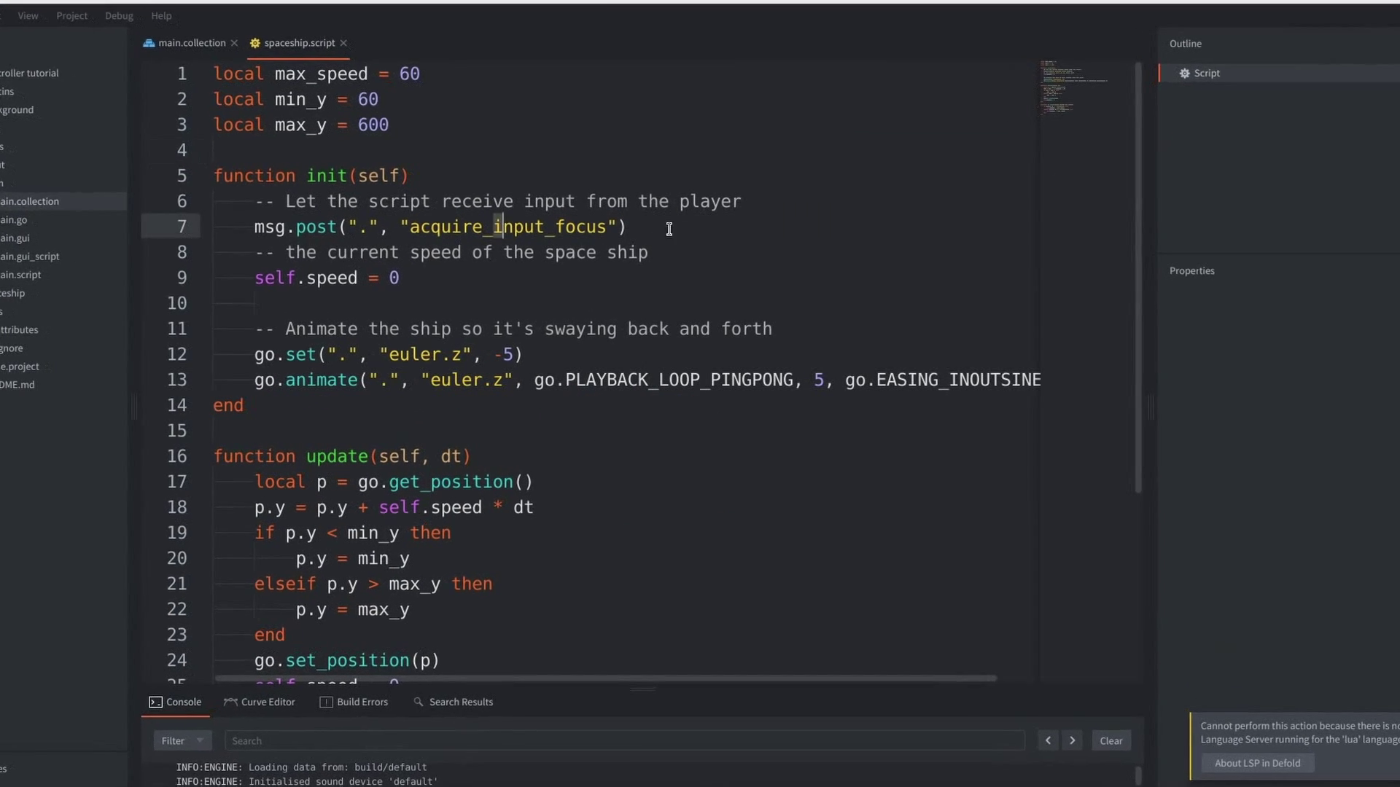
Copy acquire_input_focus into init, change line 8 to update only pos.x, and rebuild.
left_click(669, 229)
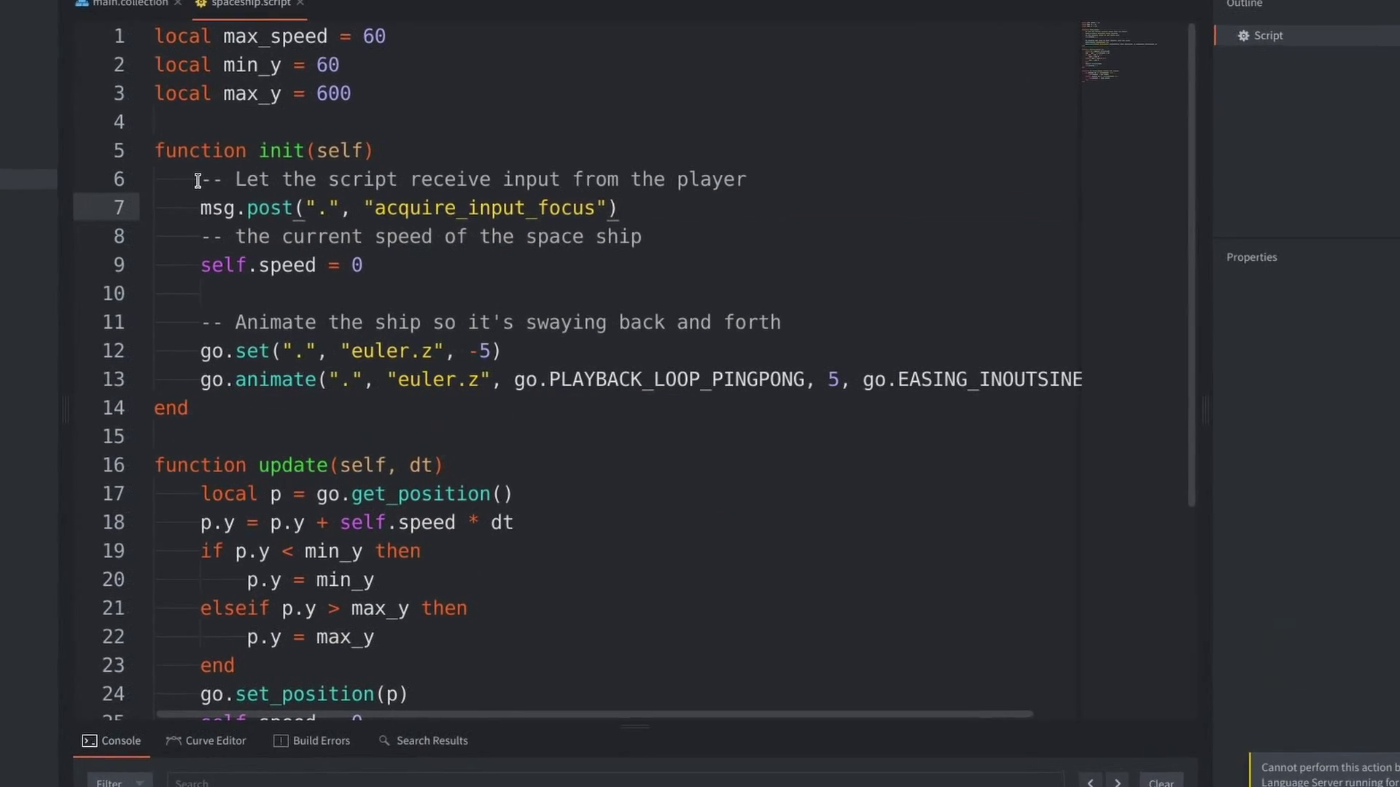
left_click_drag(659, 192, 167, 197)
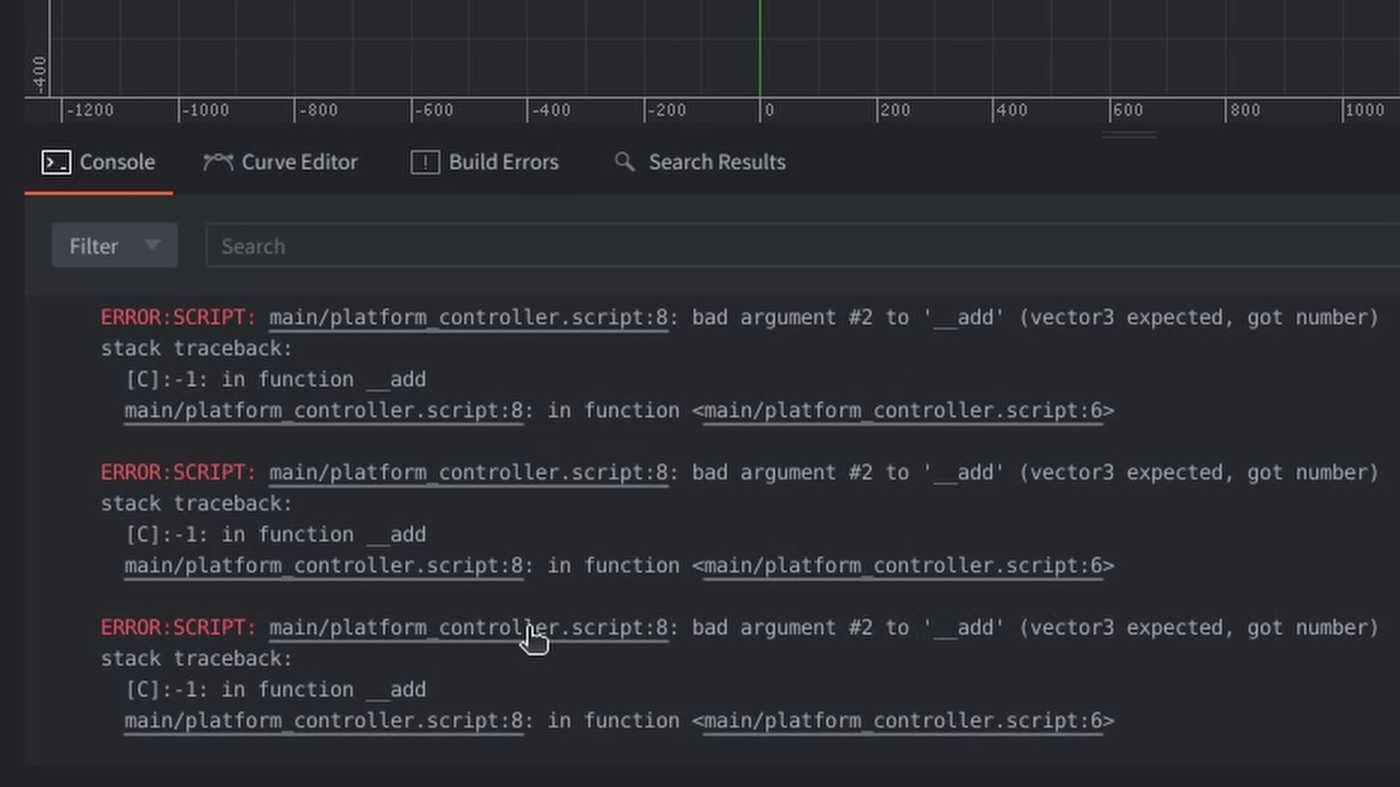
left_click(532, 628)
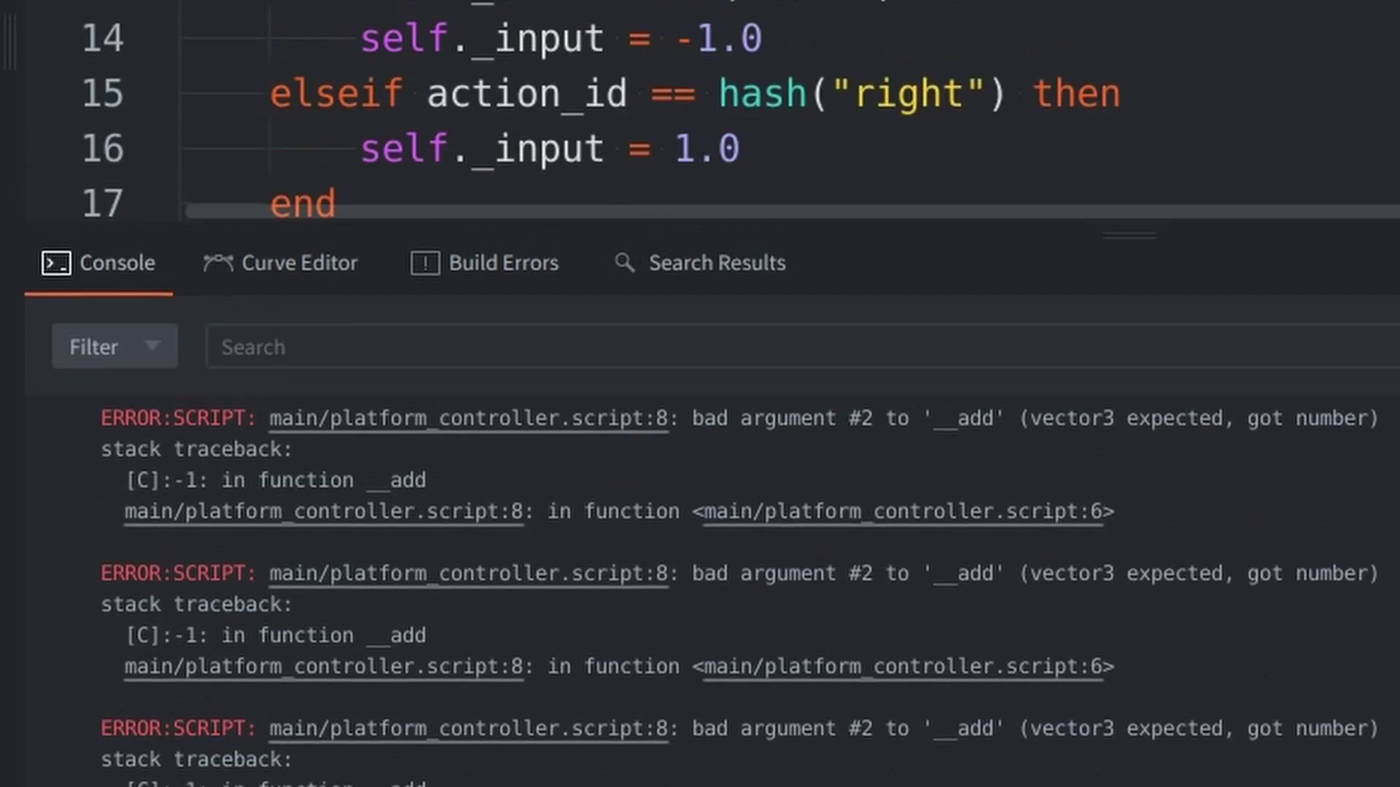
left_click(569, 462)
left_click(511, 414)
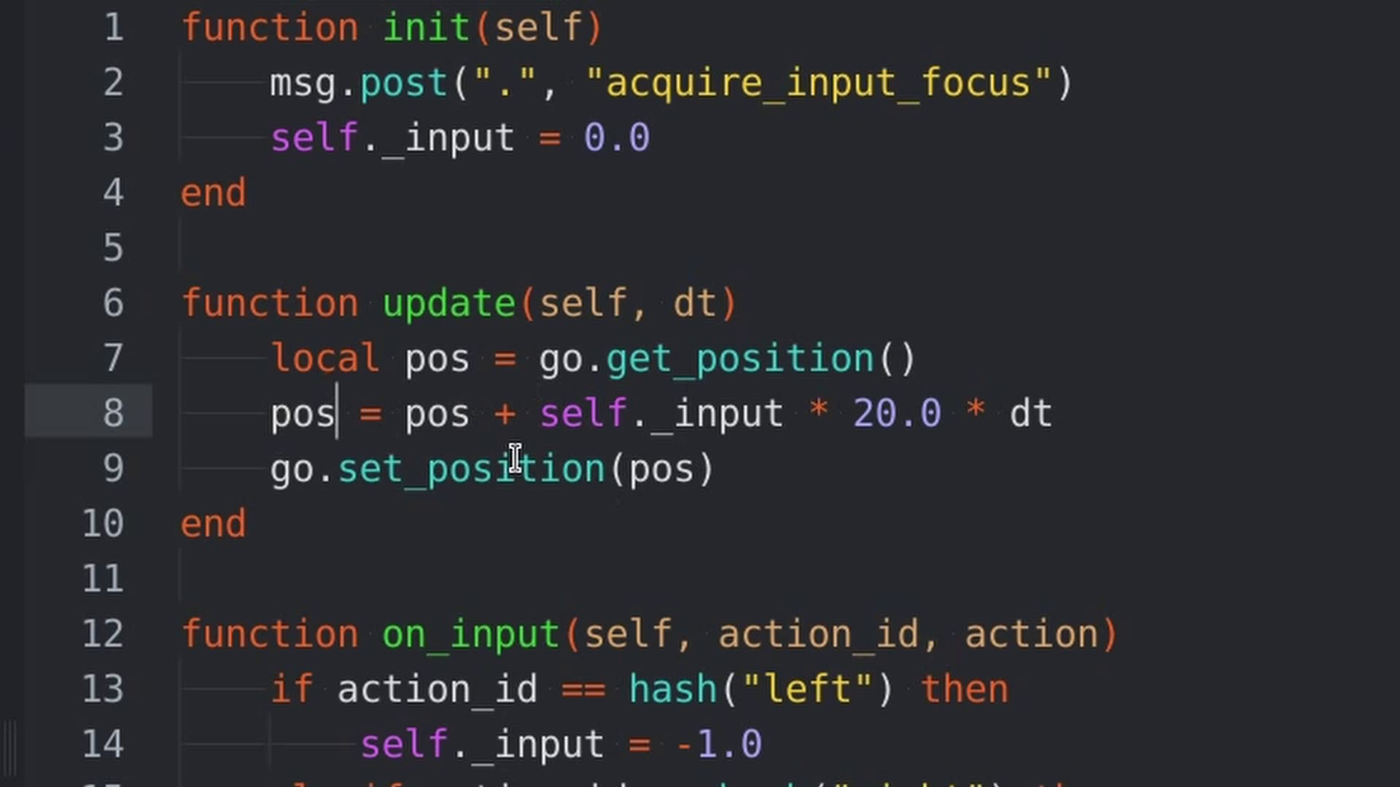
type(".x")
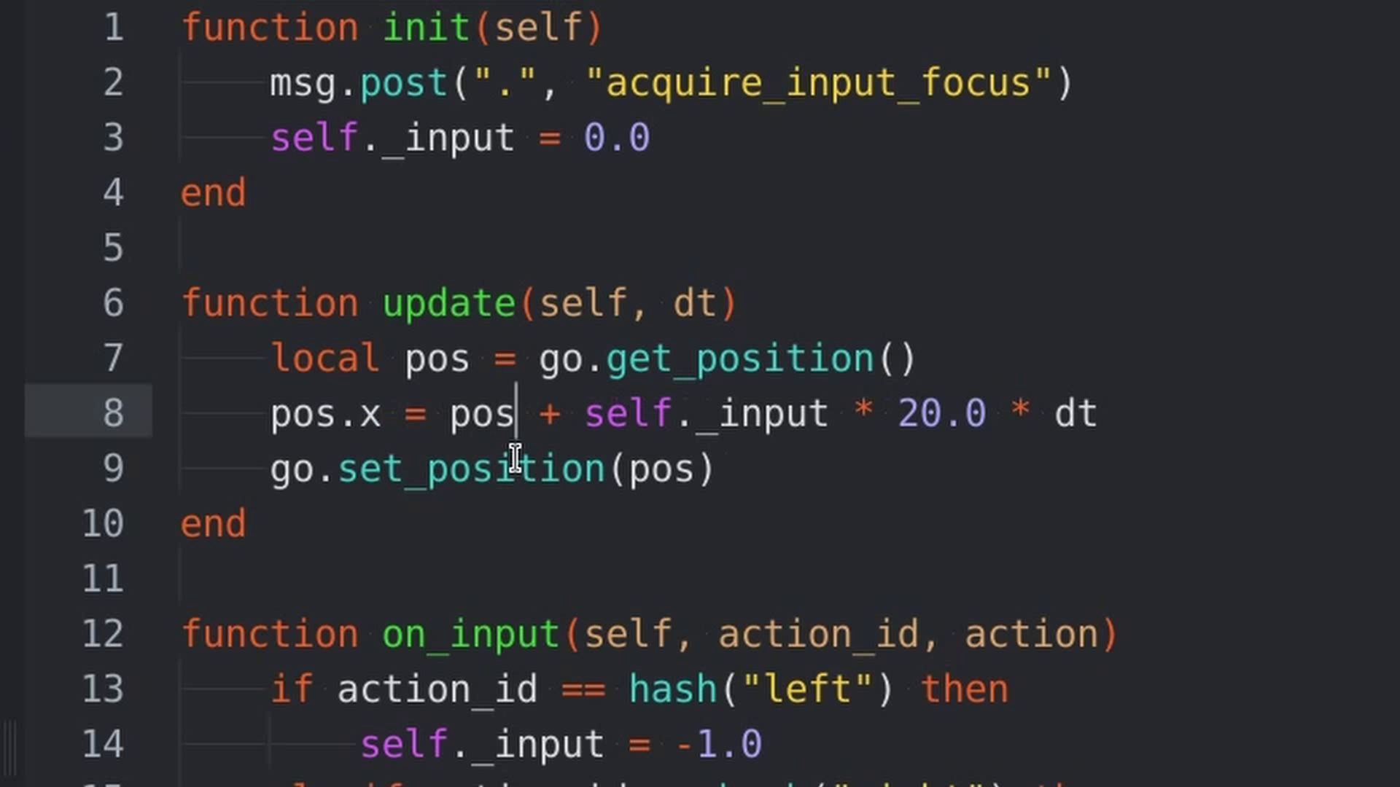
type(".x")
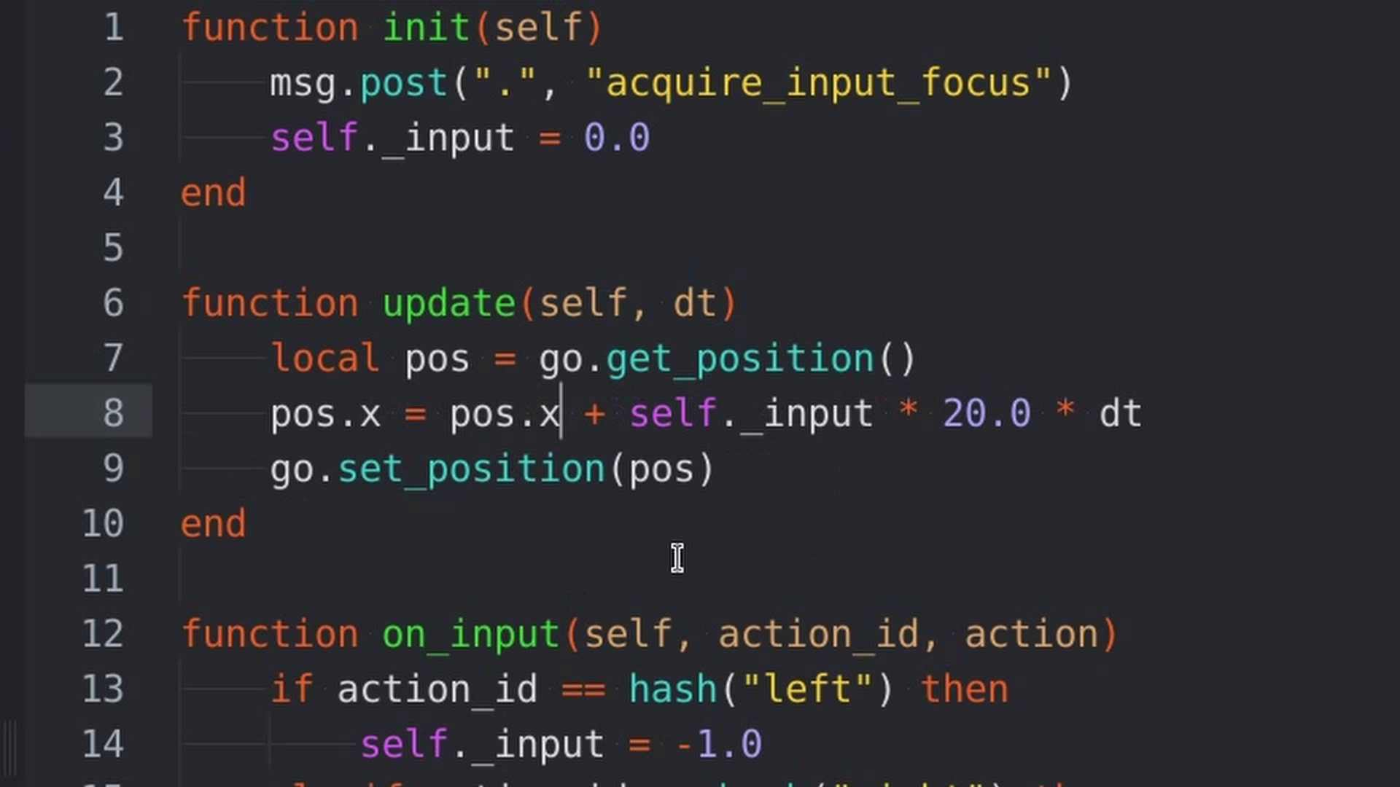
left_click(106, 12)
Build and launch the game, then select the 20.0 speed factor for editing.
left_click(131, 34)
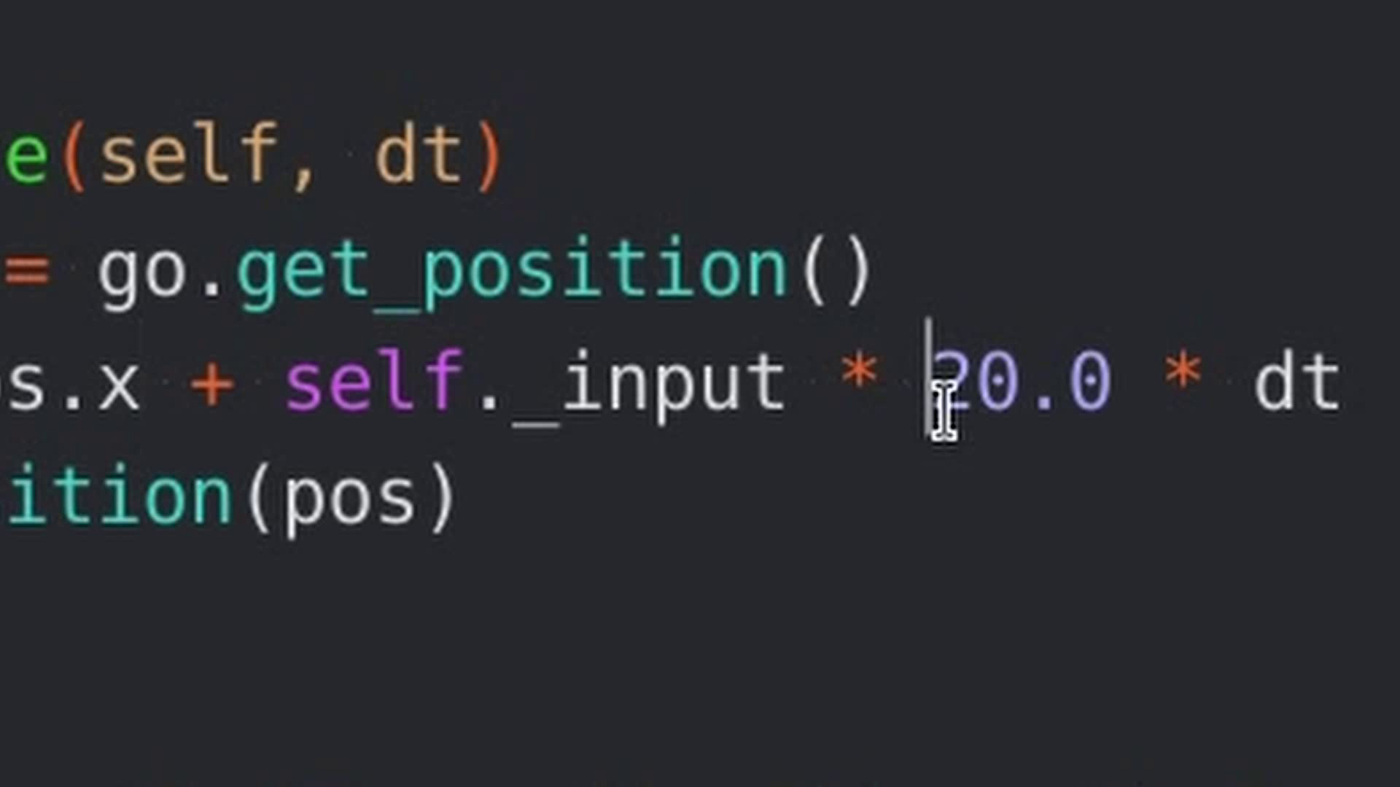
left_click_drag(937, 406, 987, 412)
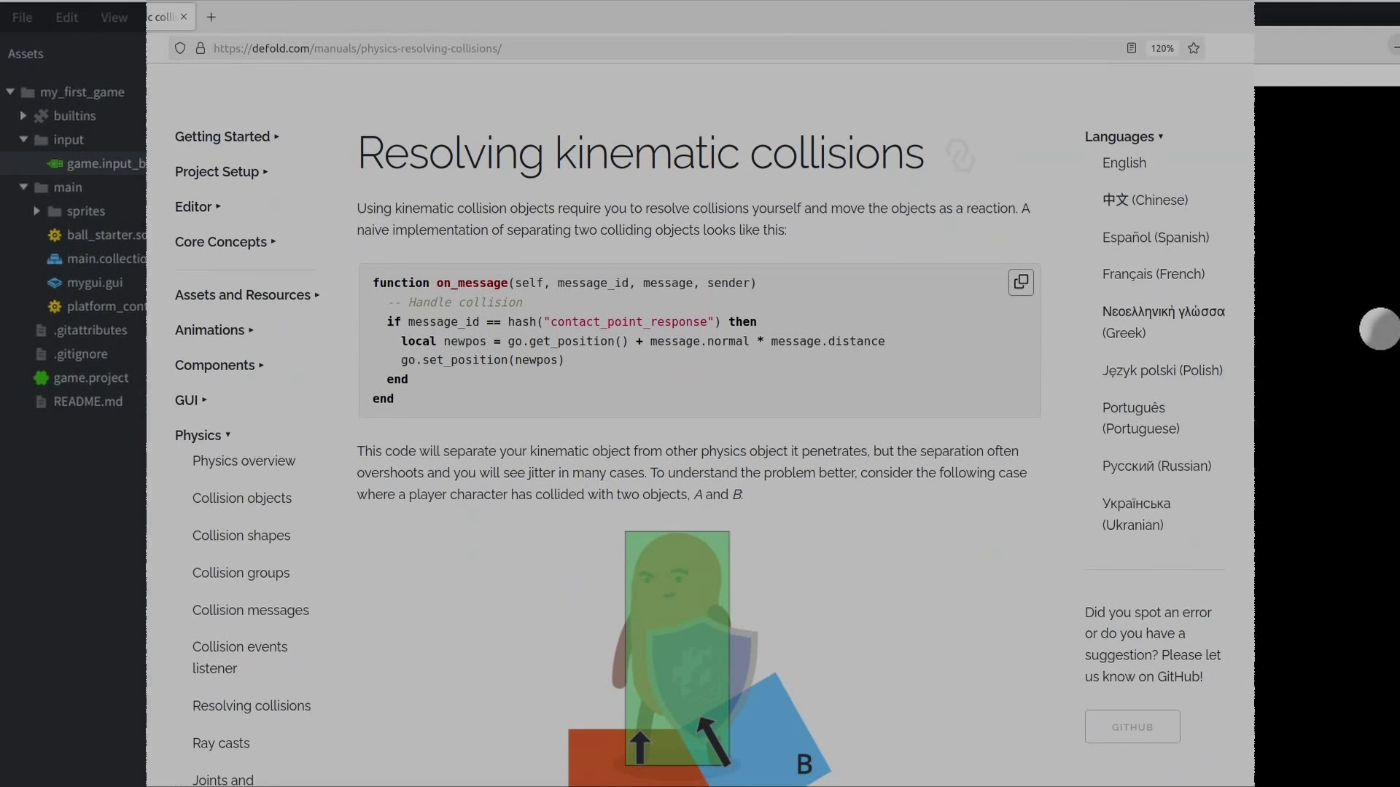
Autoscroll down the manual page, then steer the platform in the running game.
middle_click(1361, 184)
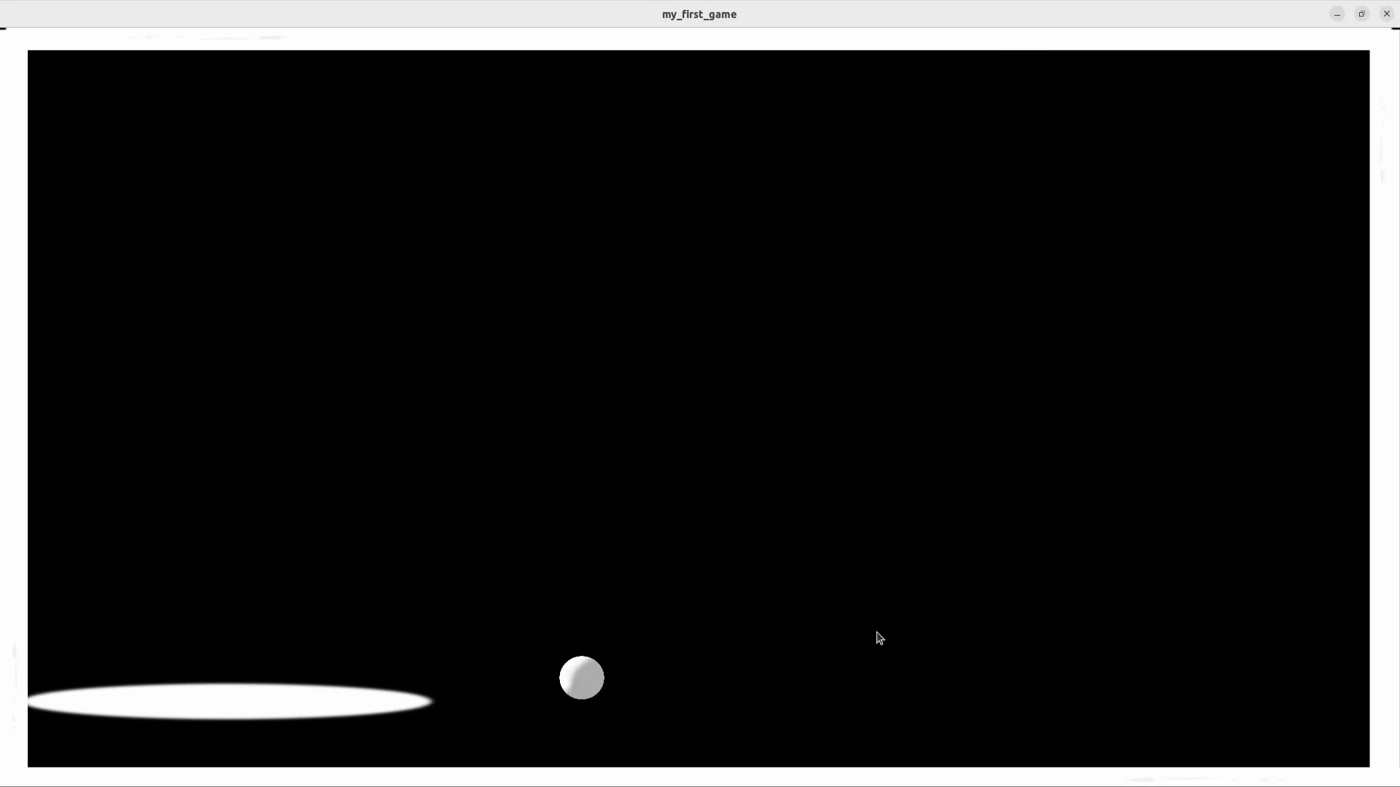
key("Up")
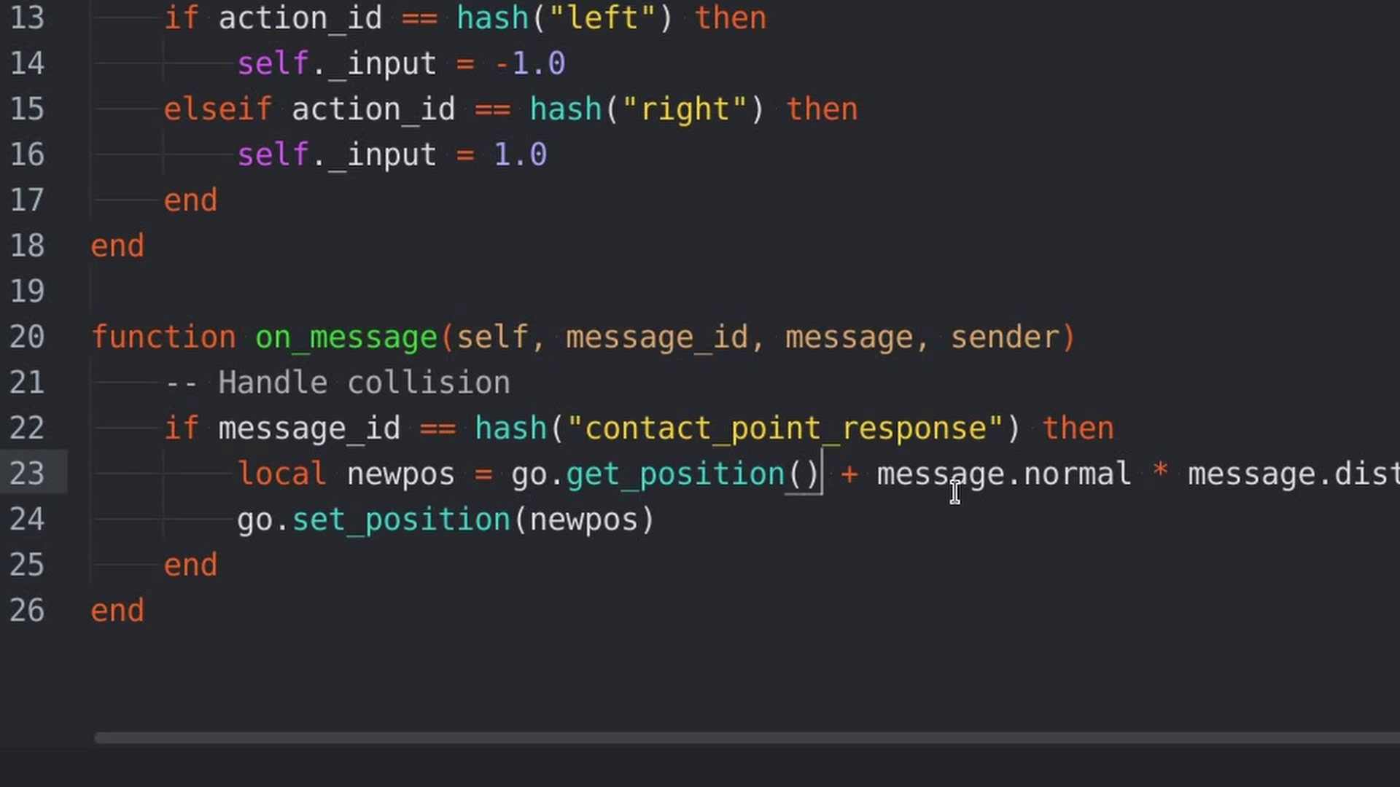
In on_message, start an x-only line newpos.x = newpos.x before the message term.
key("Return")
type("newpos.x = newpos.")
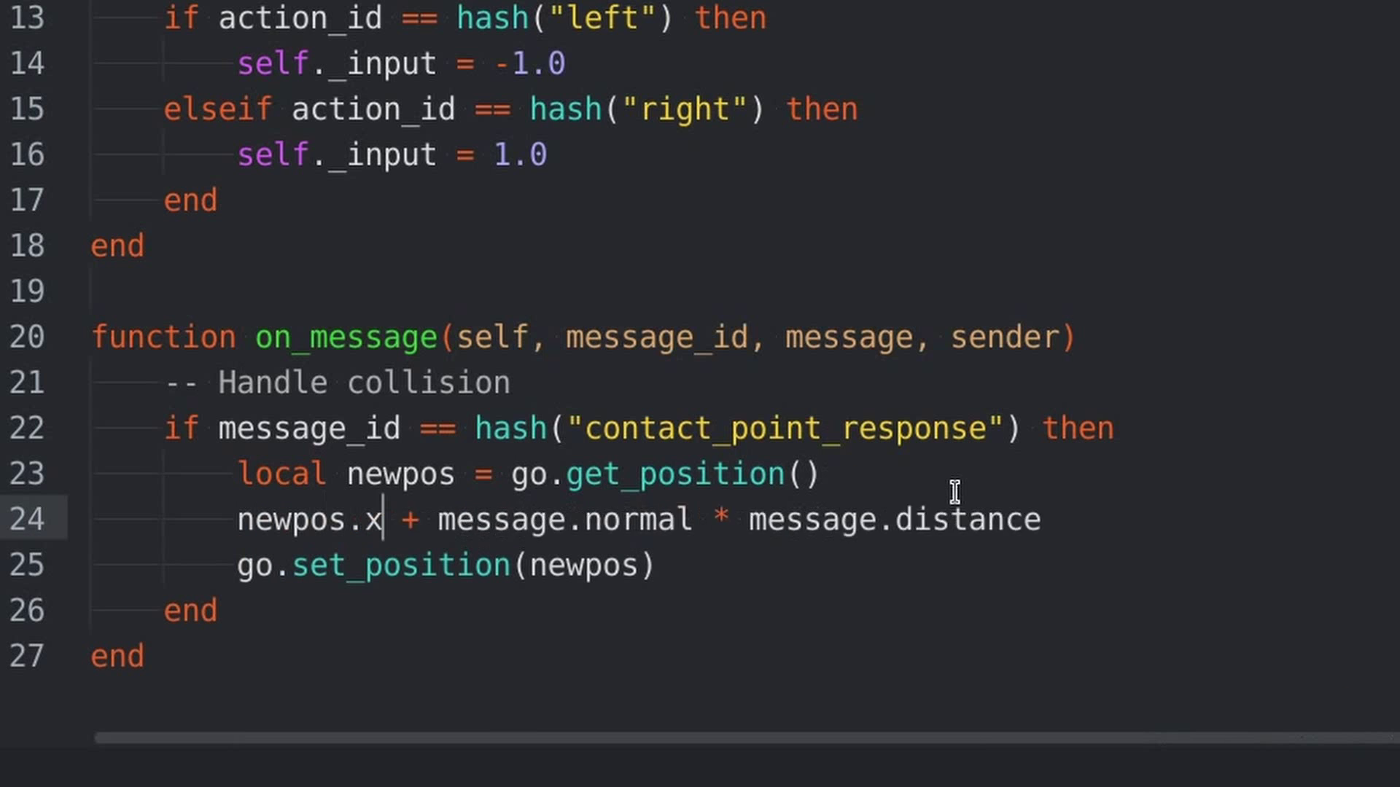
type("x")
key("Right")
key("Right")
key("Right")
key("Right")
key("Right")
key("Right")
key("Right")
key("Right")
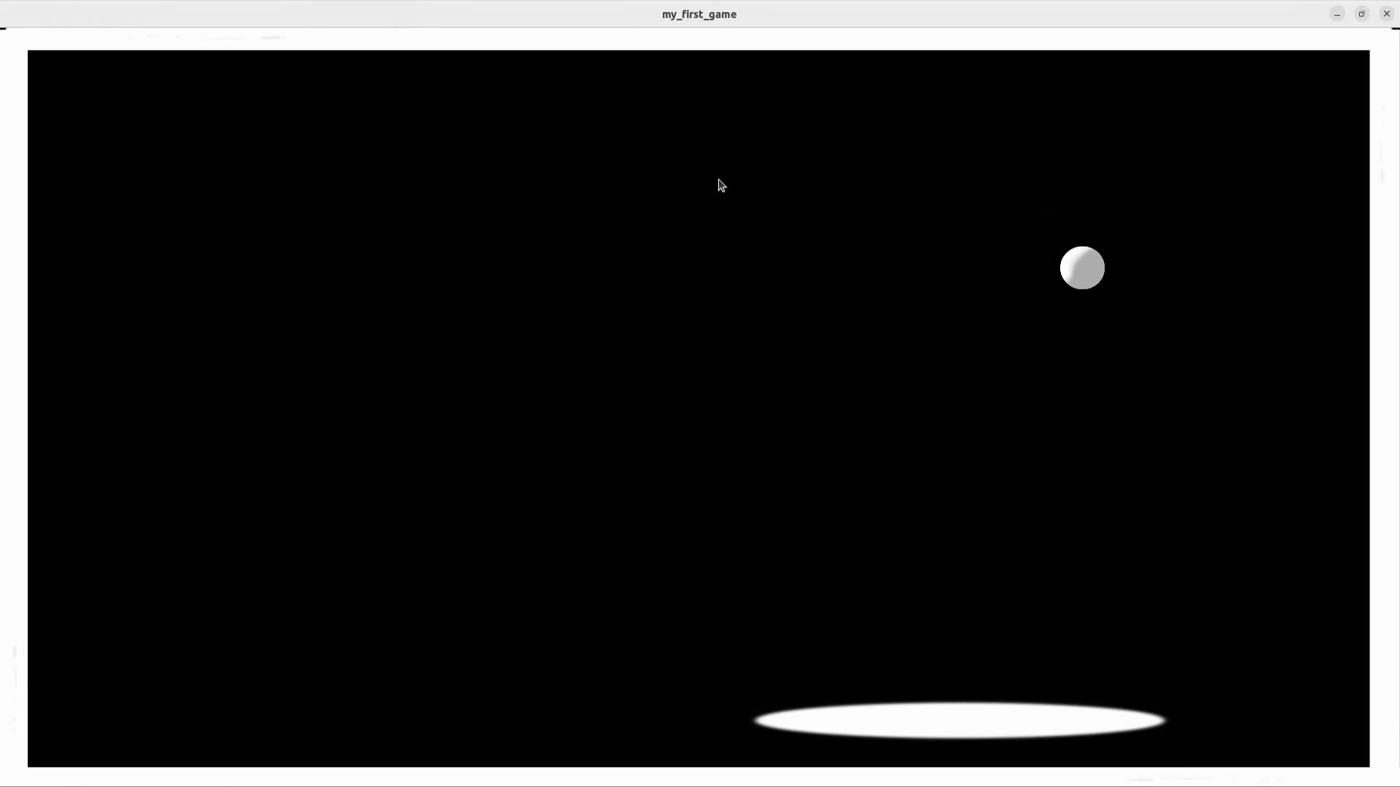
Drive the platform back and forth across the screen, into the left and right walls and under the falling ball.
key("Right")
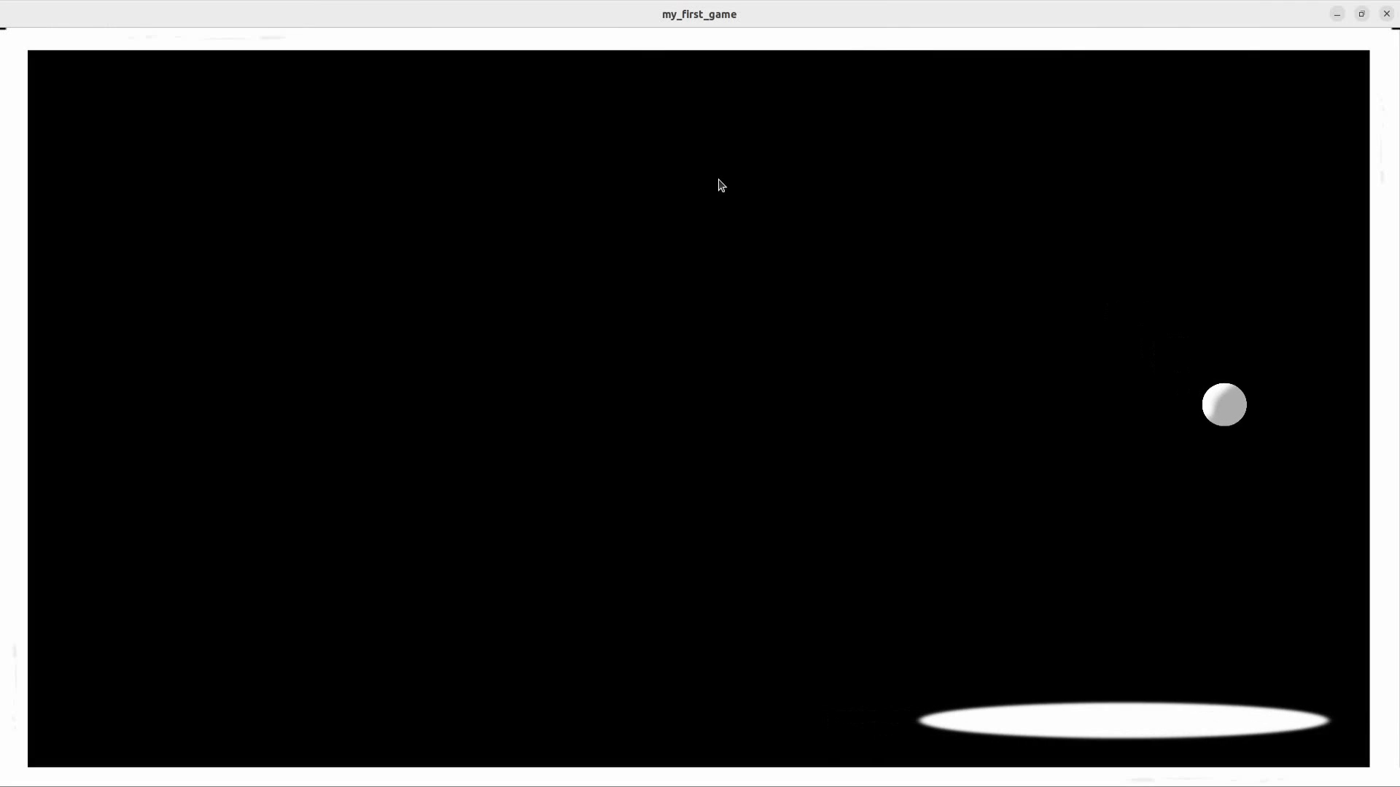
key("Left")
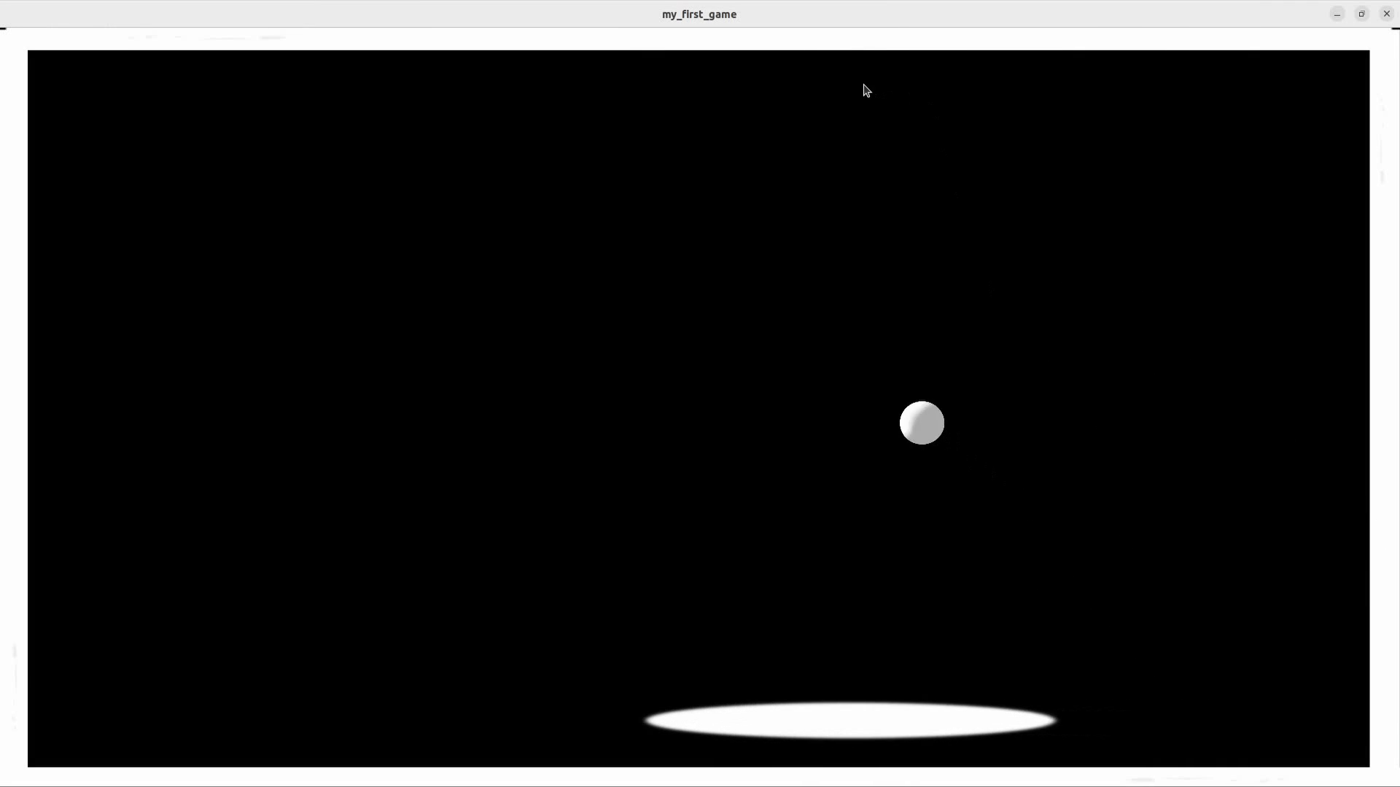
key("Left")
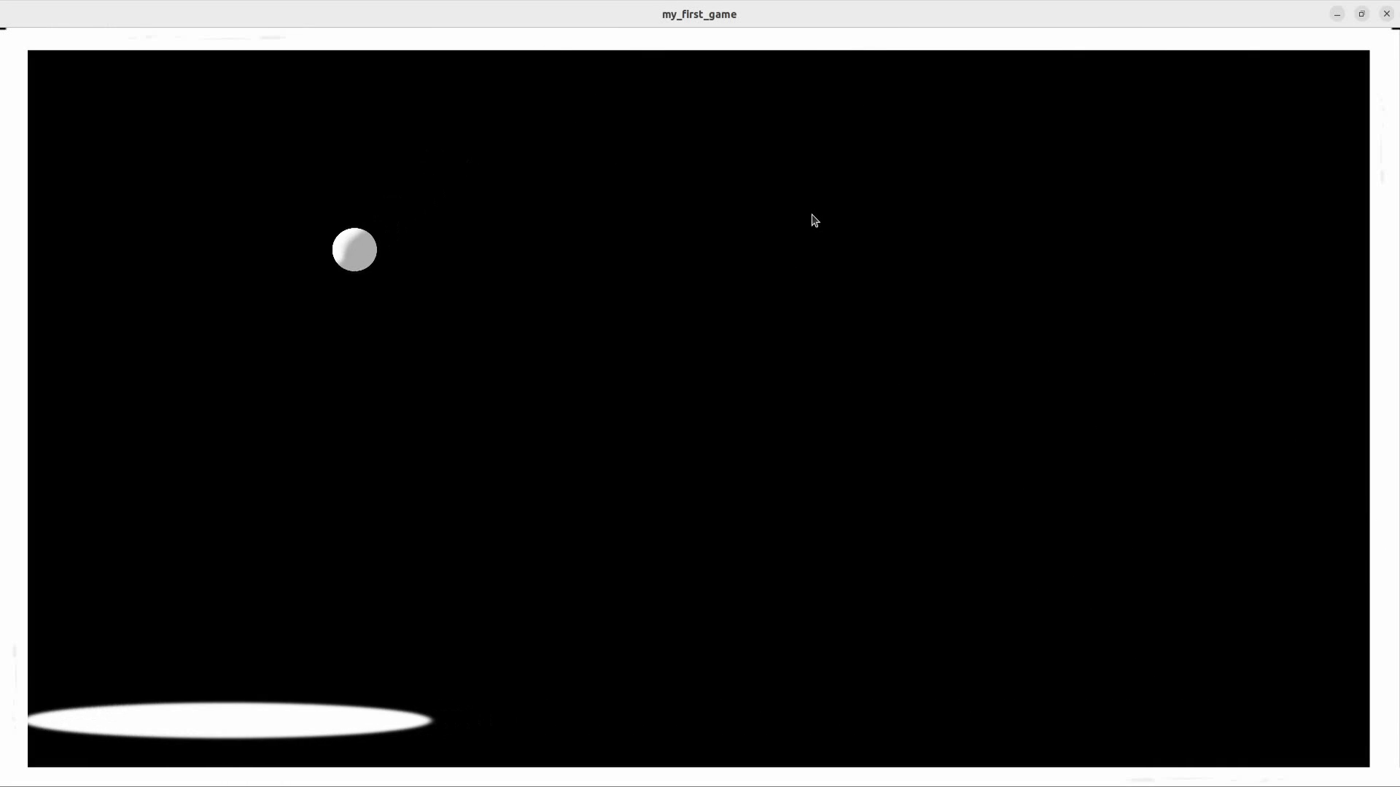
key("Right")
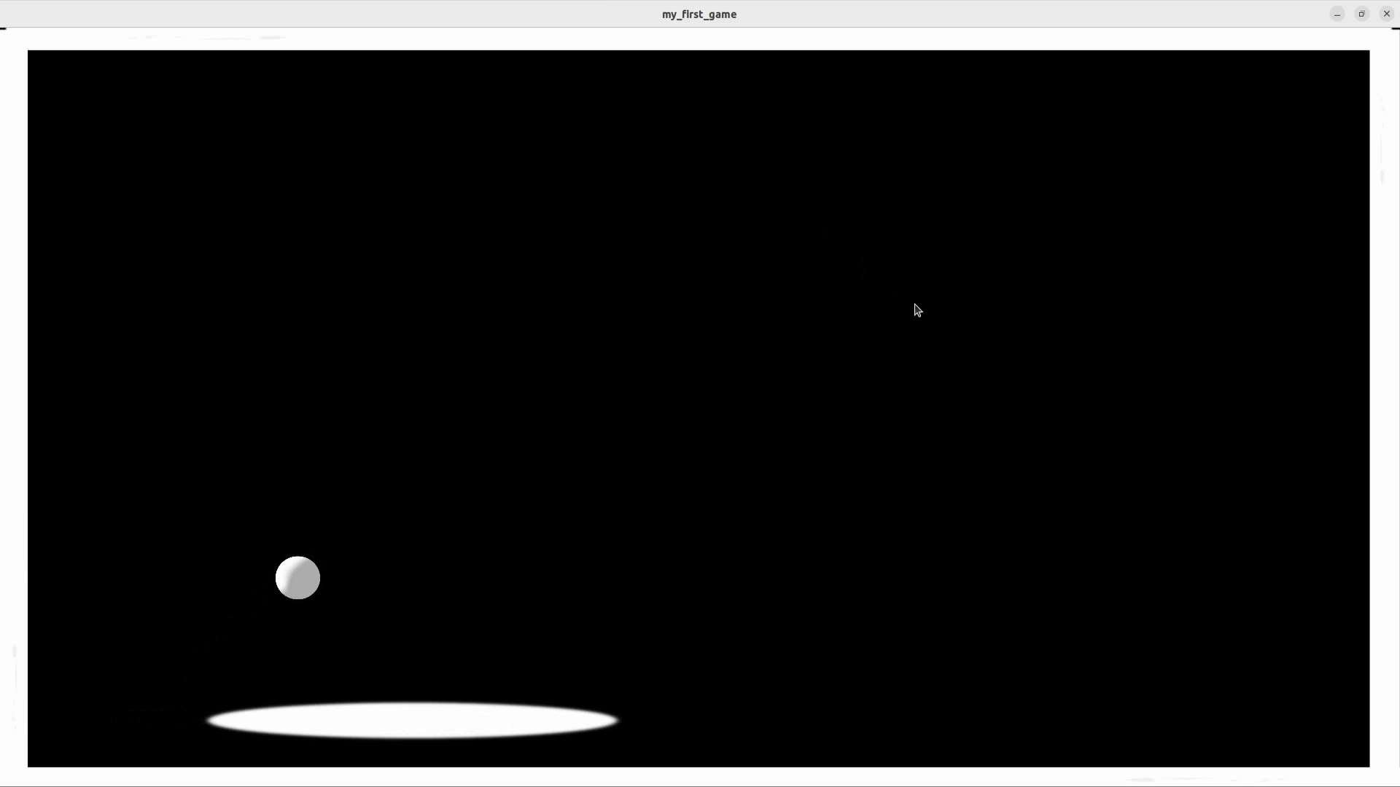
key("Left")
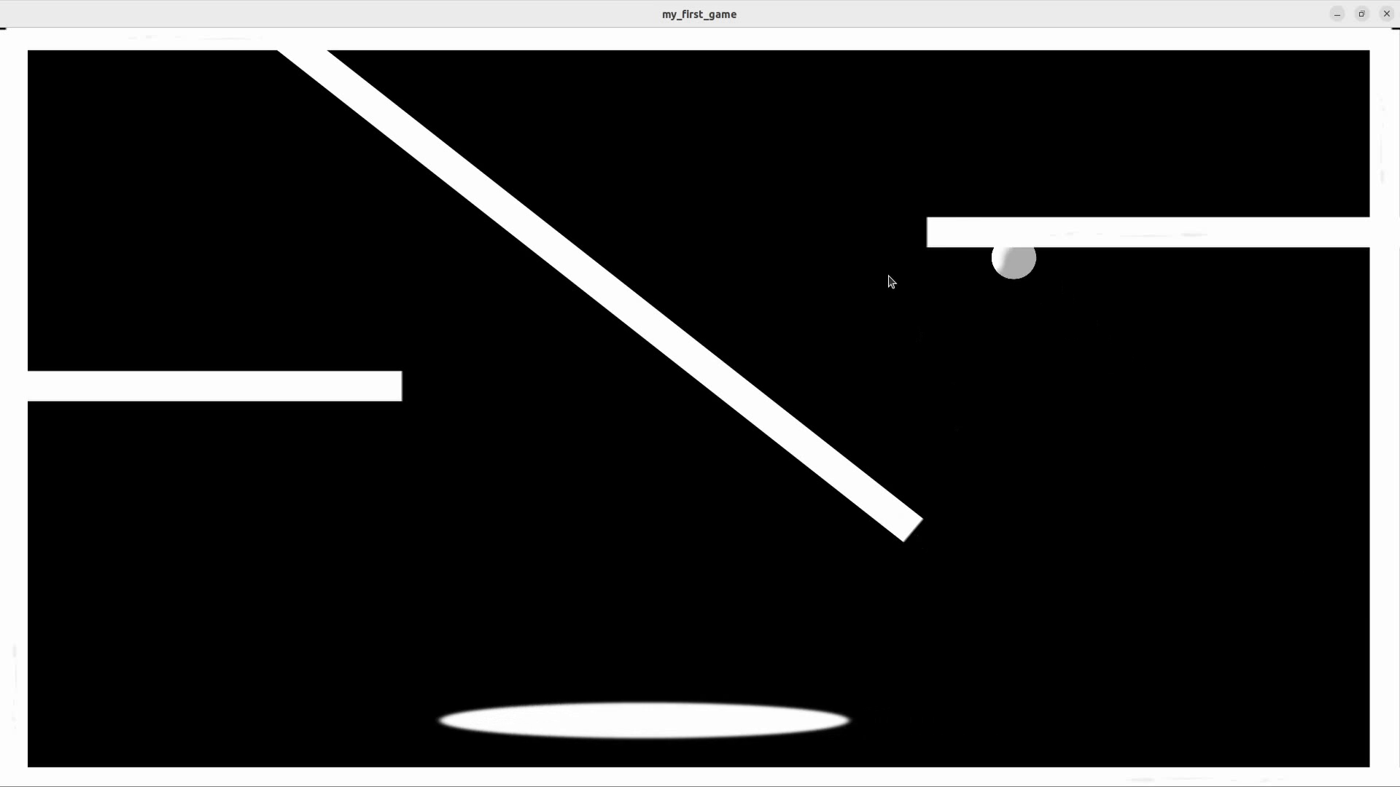
key("Right")
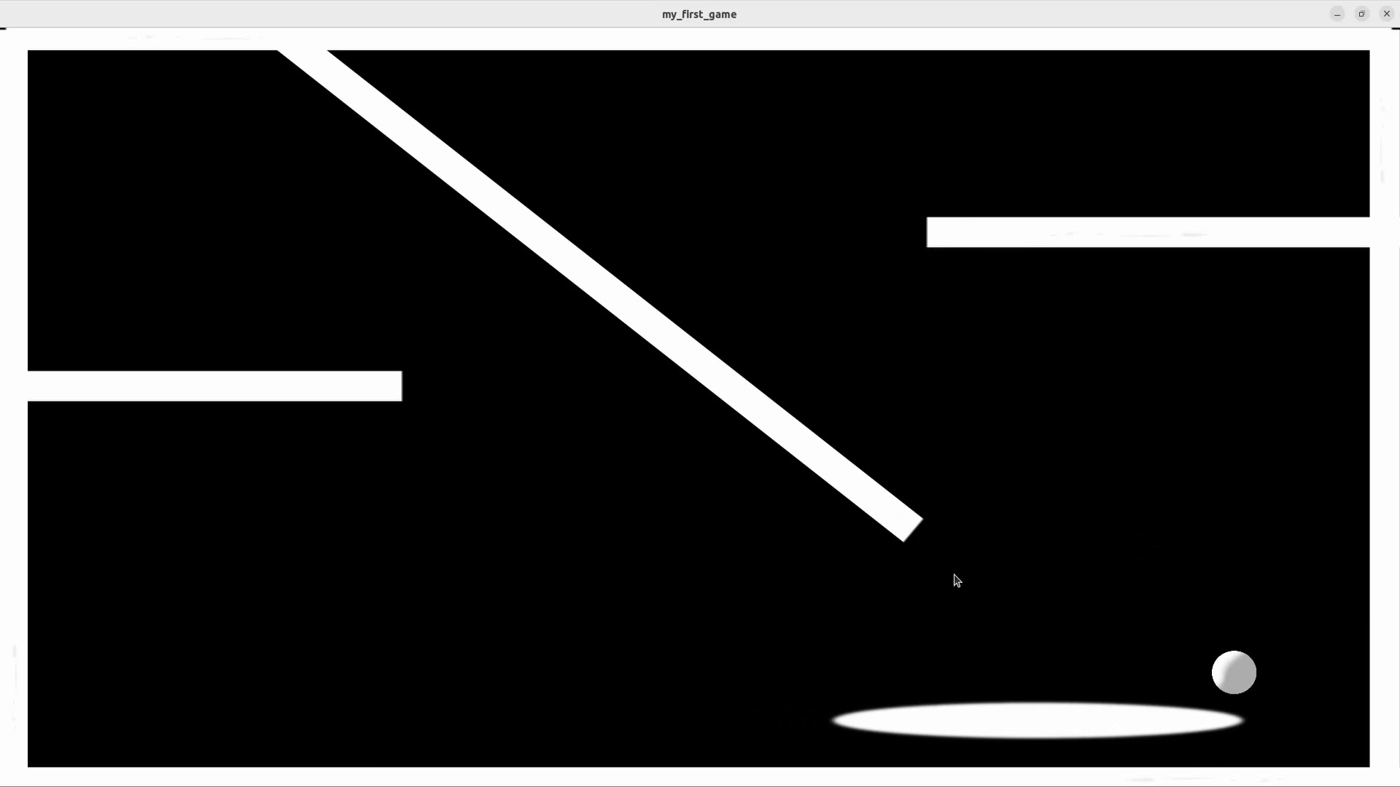
key("Left")
key("Left")
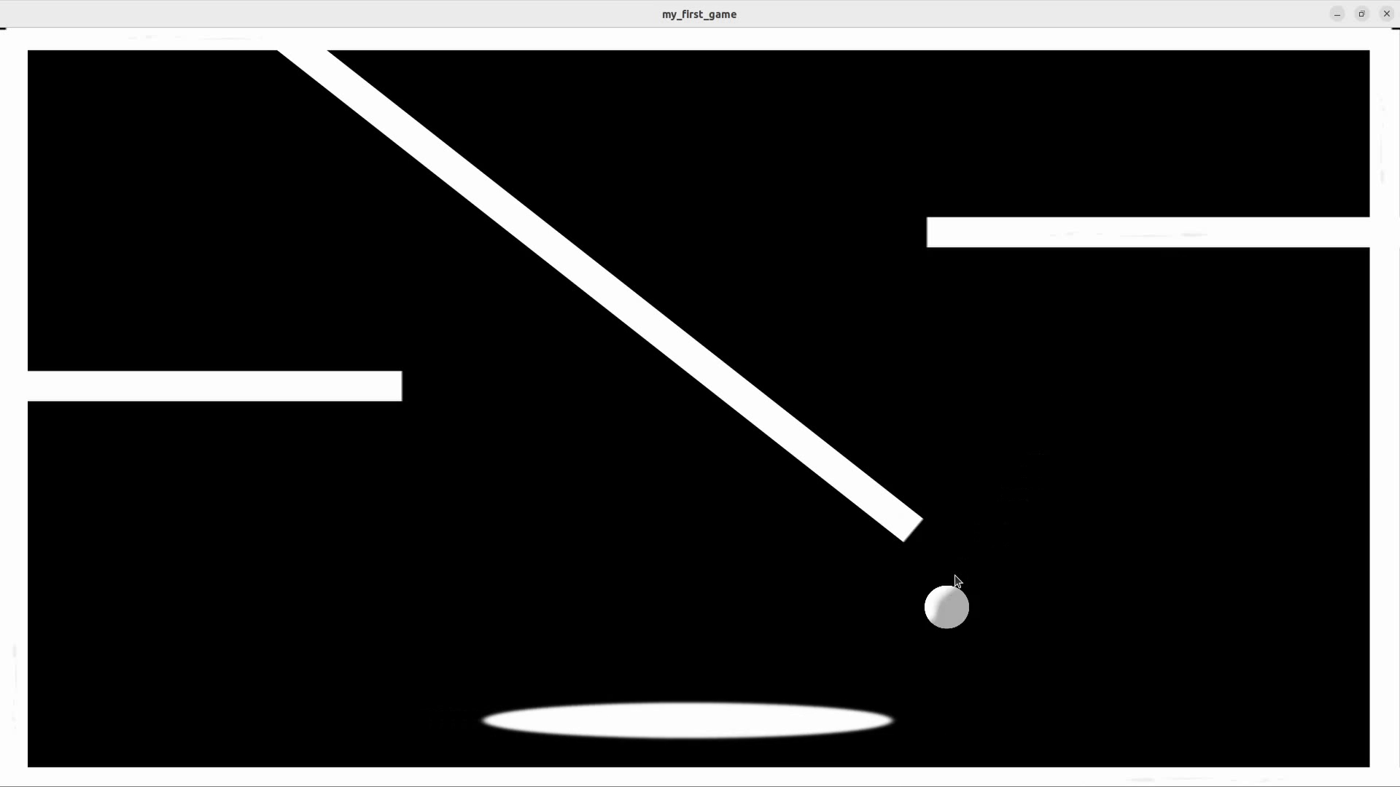
key("Right")
key("Left")
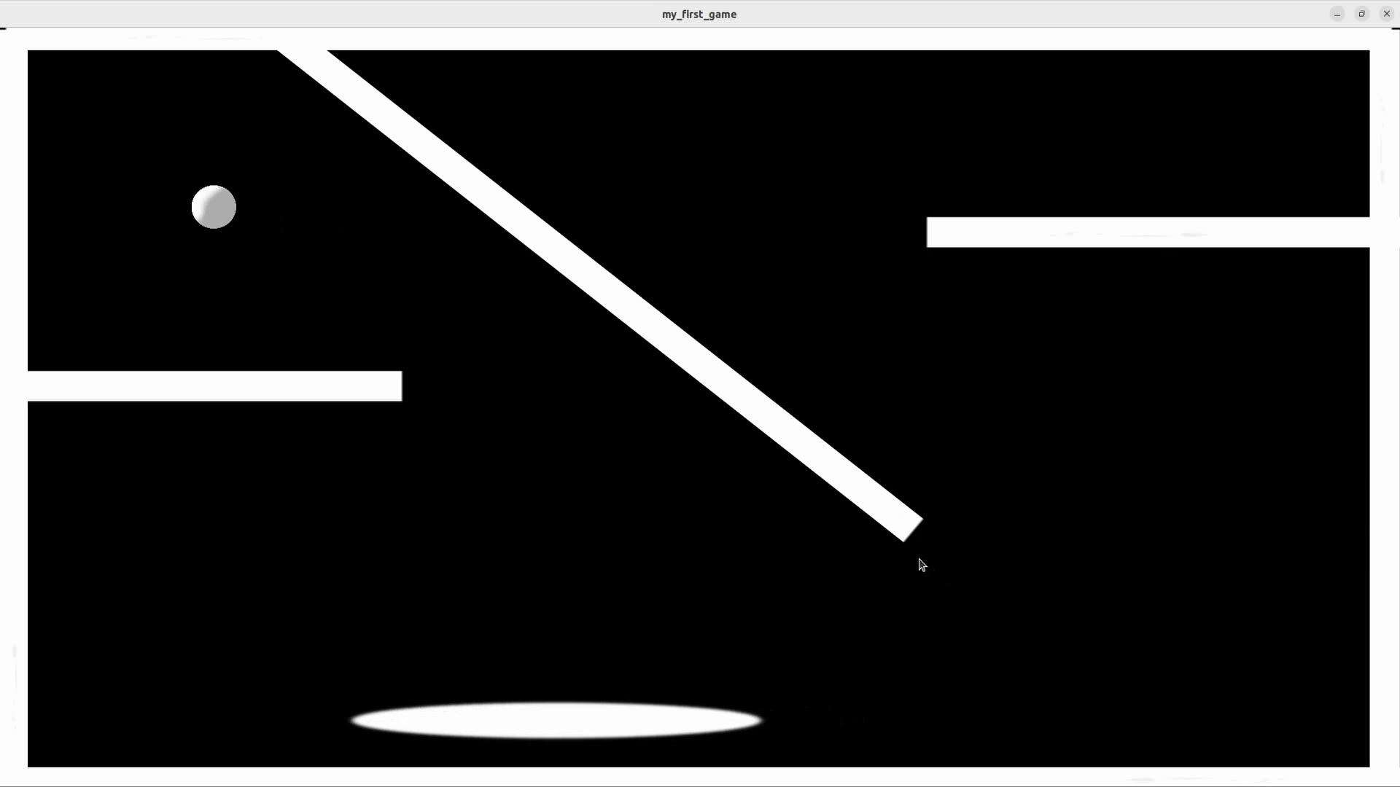
key("Left")
key("Right")
key("Right")
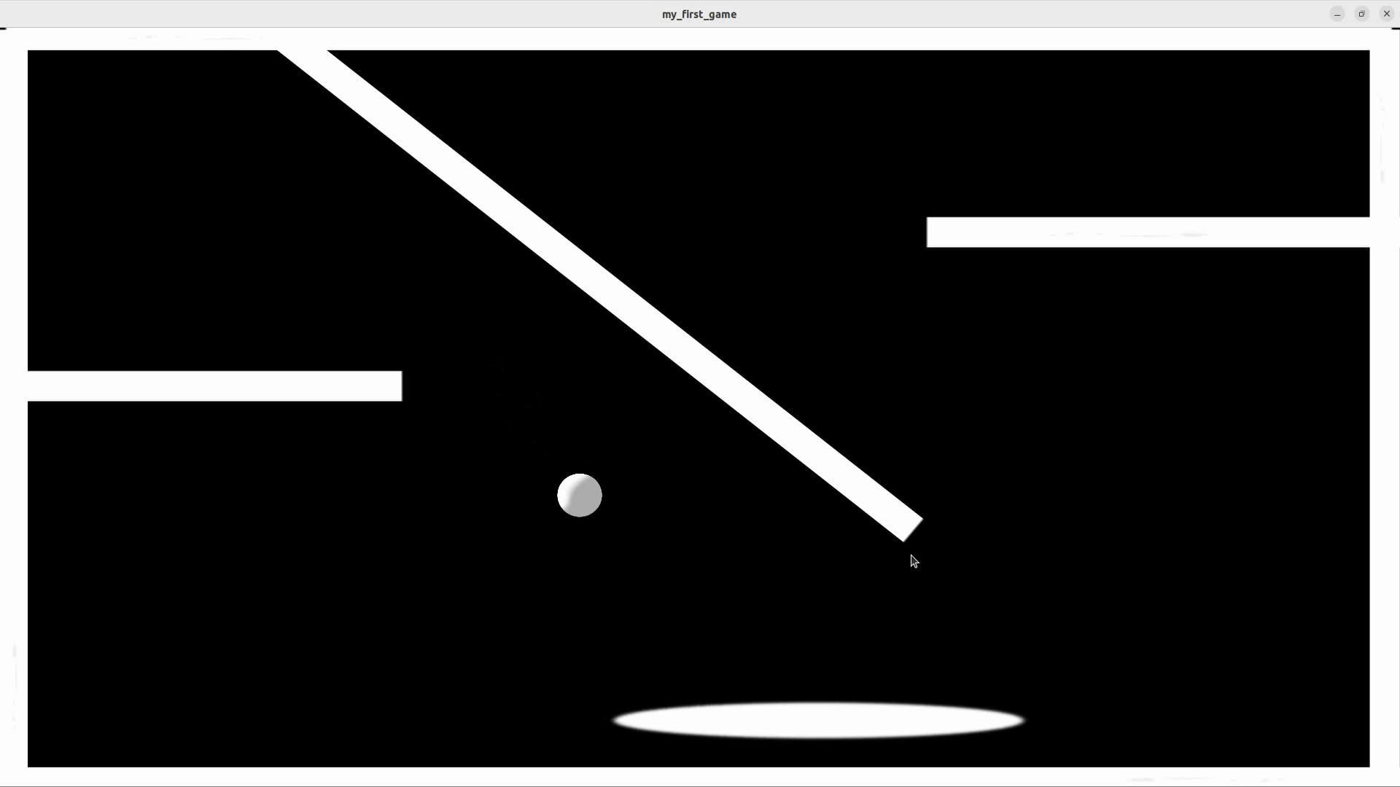
key("Left")
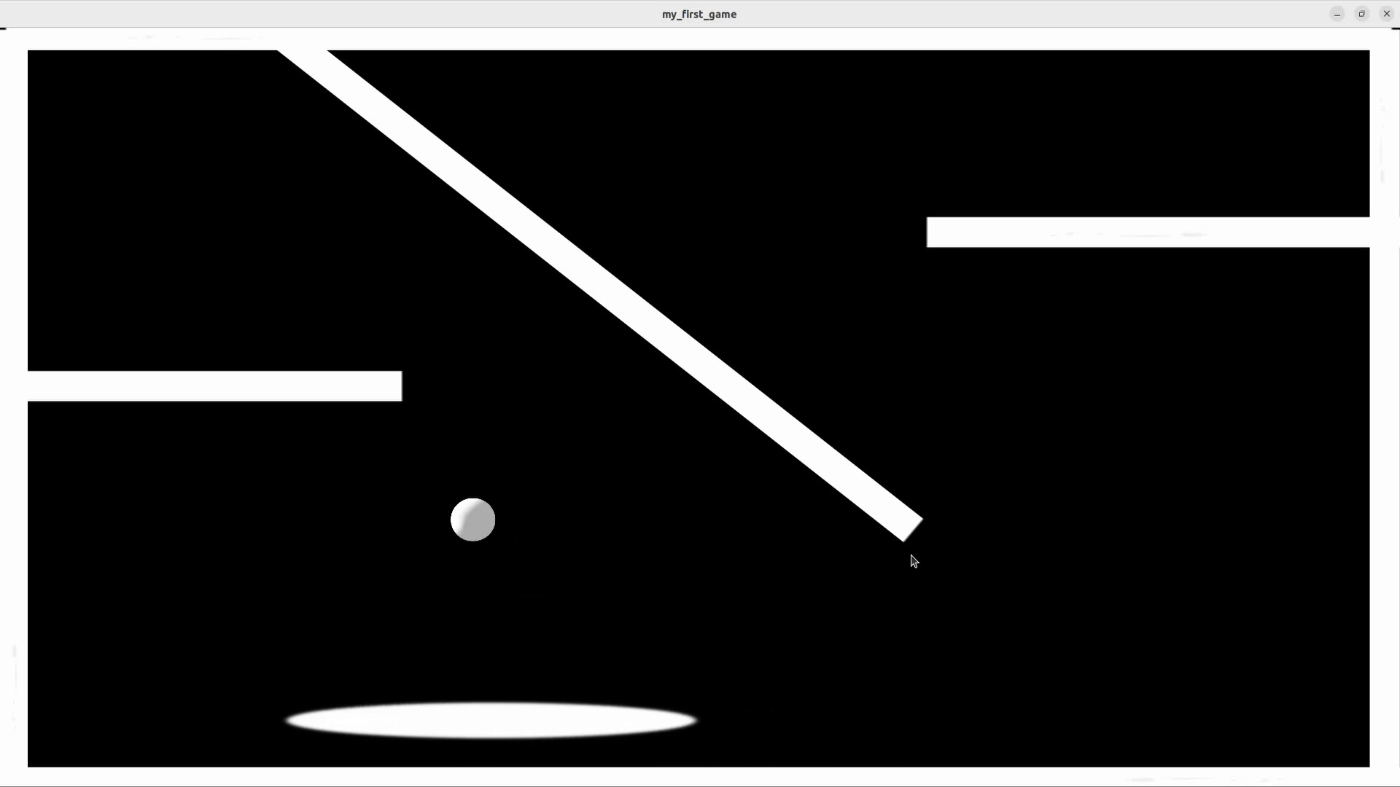
key("Right")
key("Left")
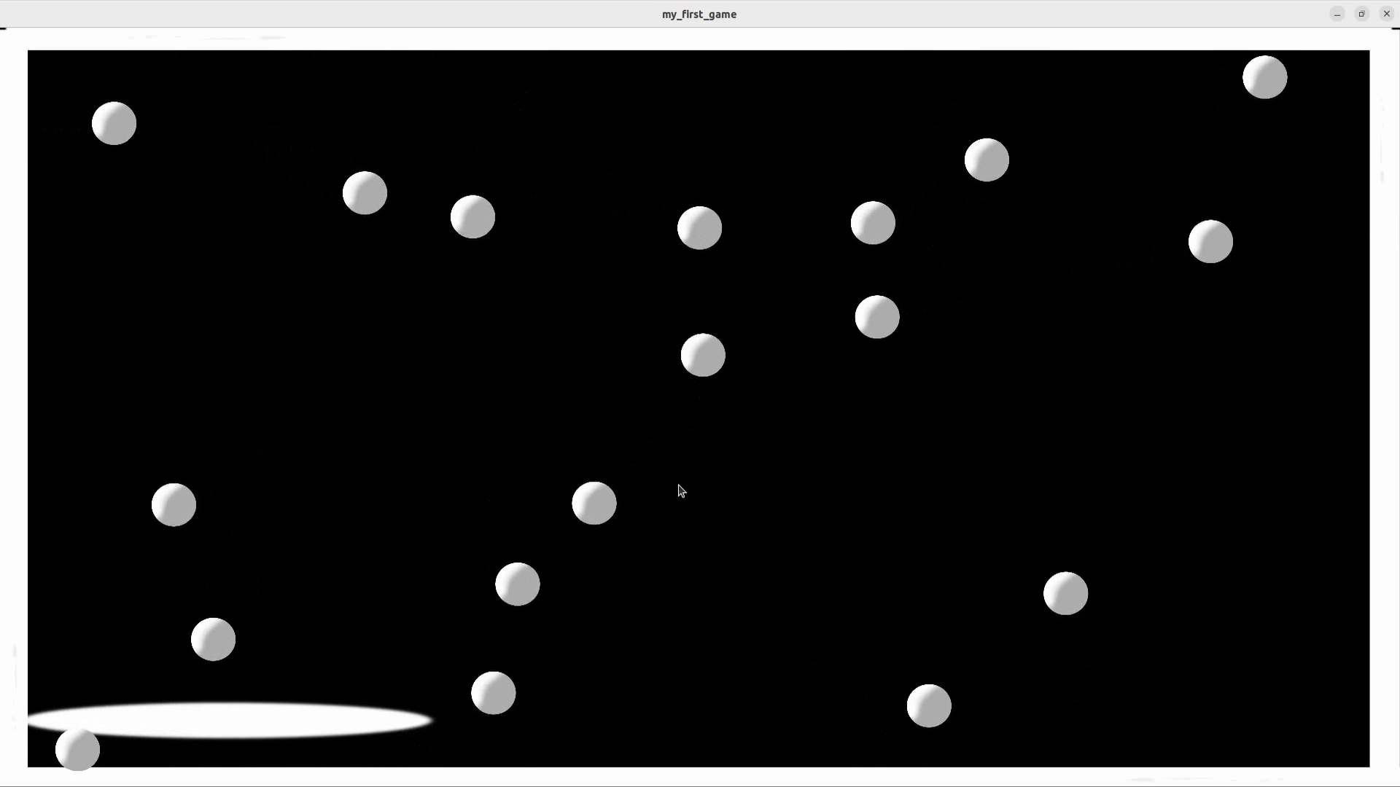
key("Right")
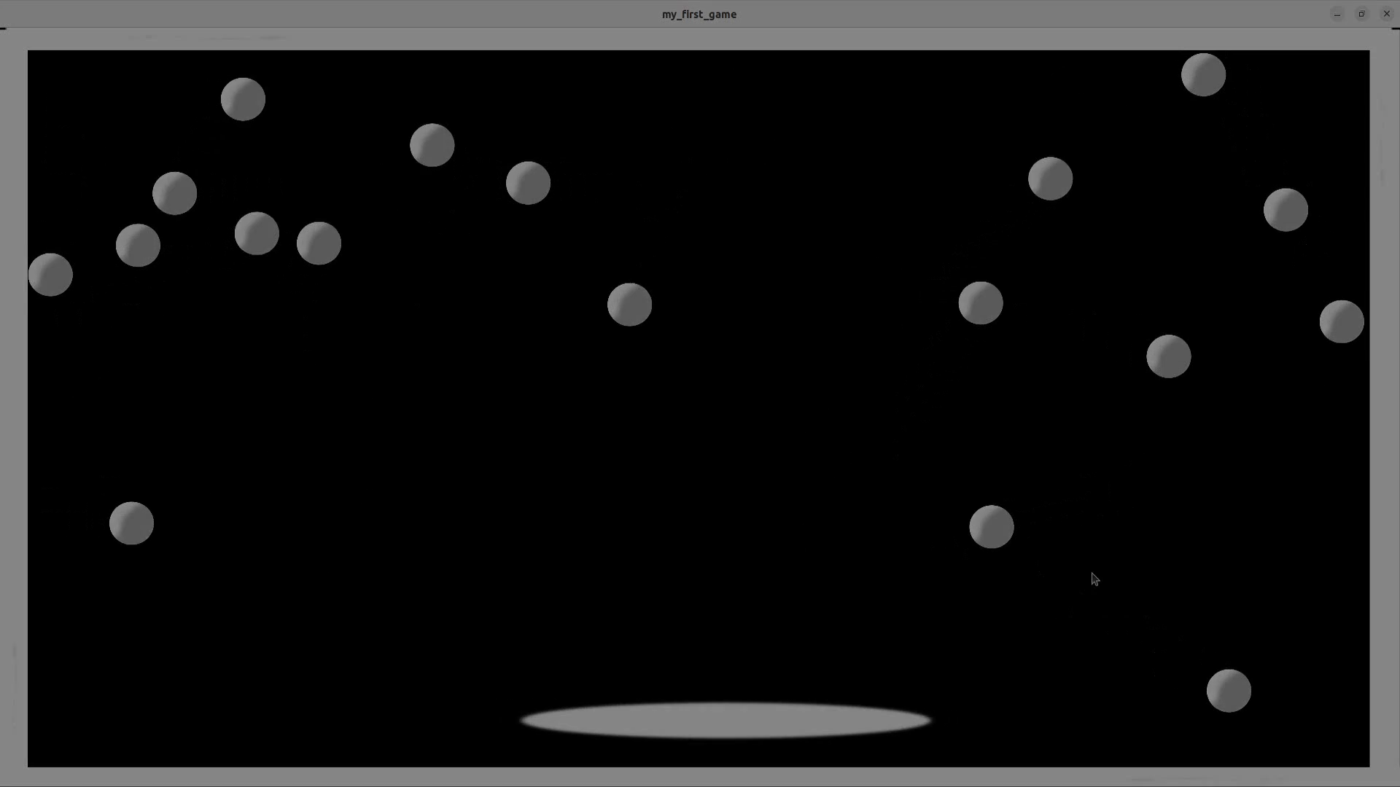